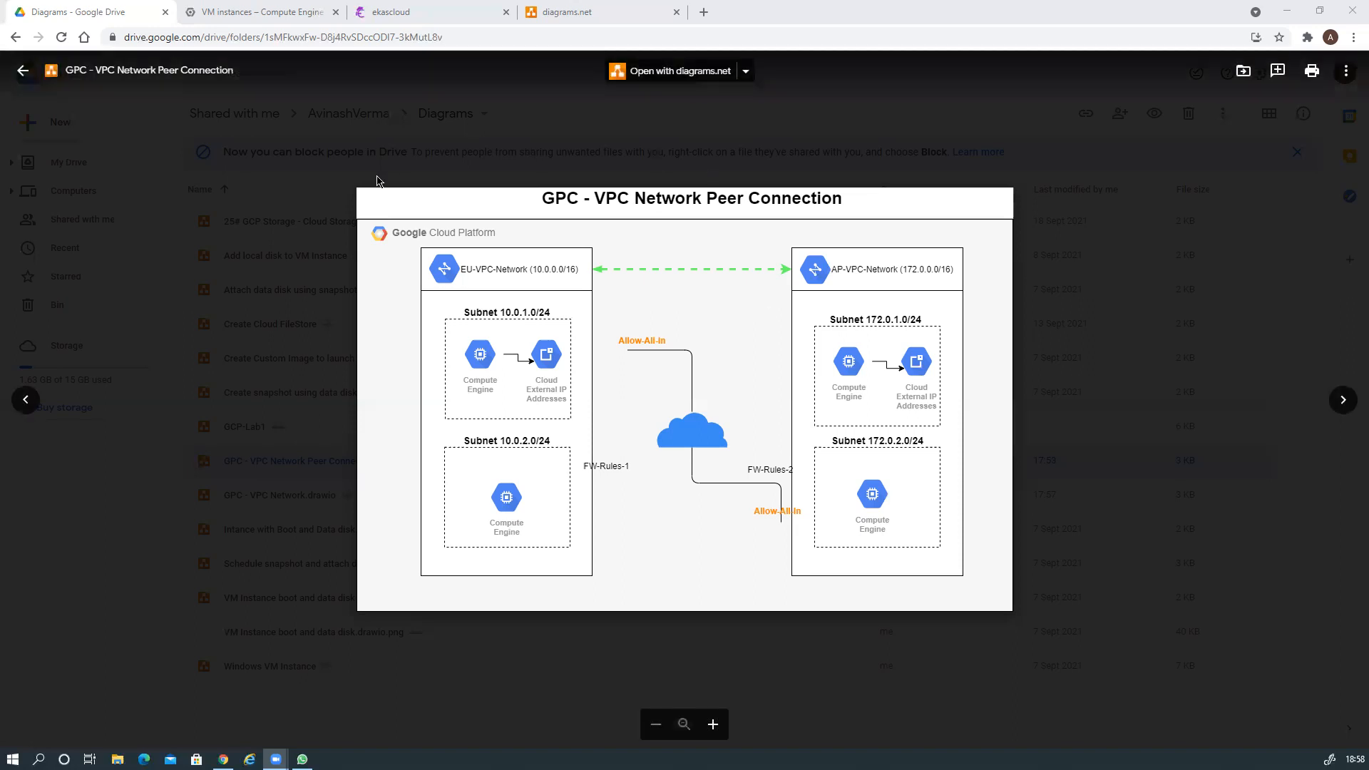
Step: Start all four VM instances, windows-1 through windows-4, on the Compute Engine VM instances page
left_click(285, 14)
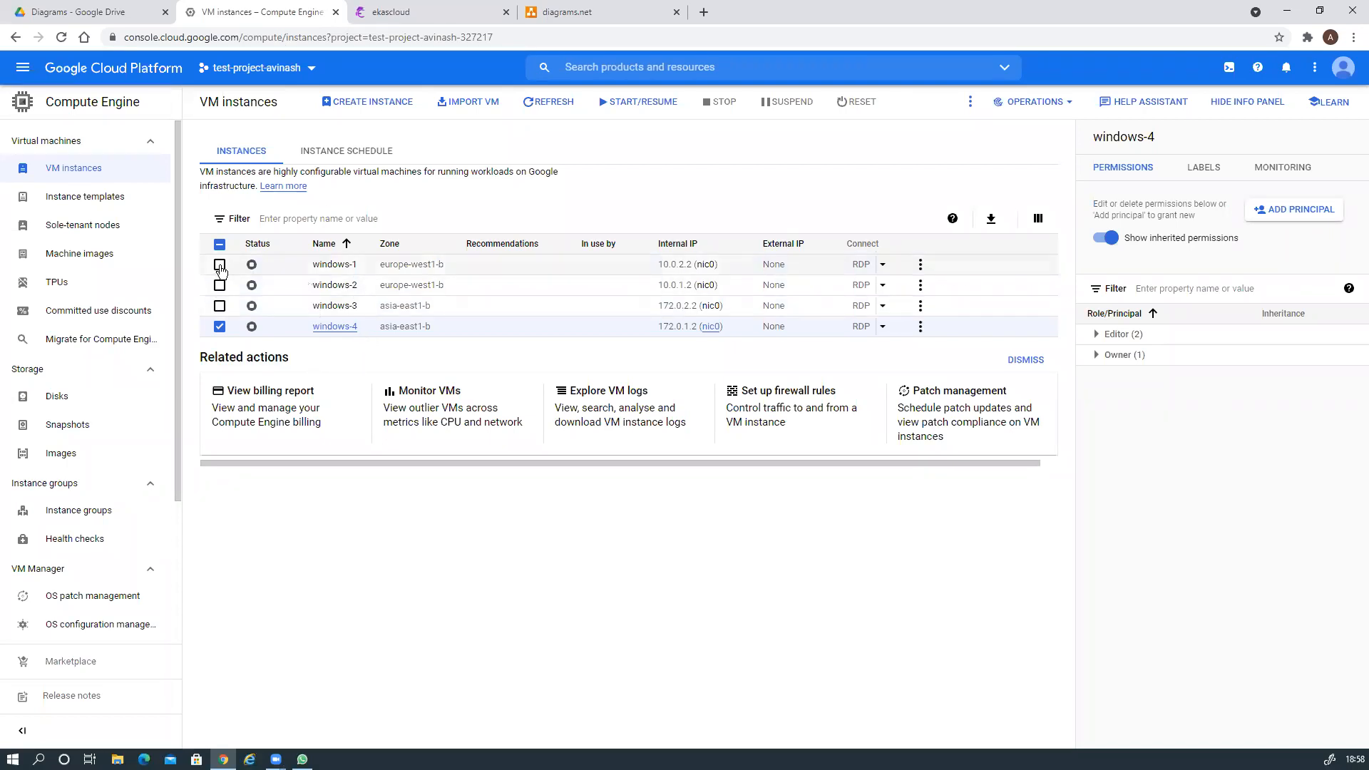
left_click(220, 266)
left_click(220, 287)
left_click(220, 306)
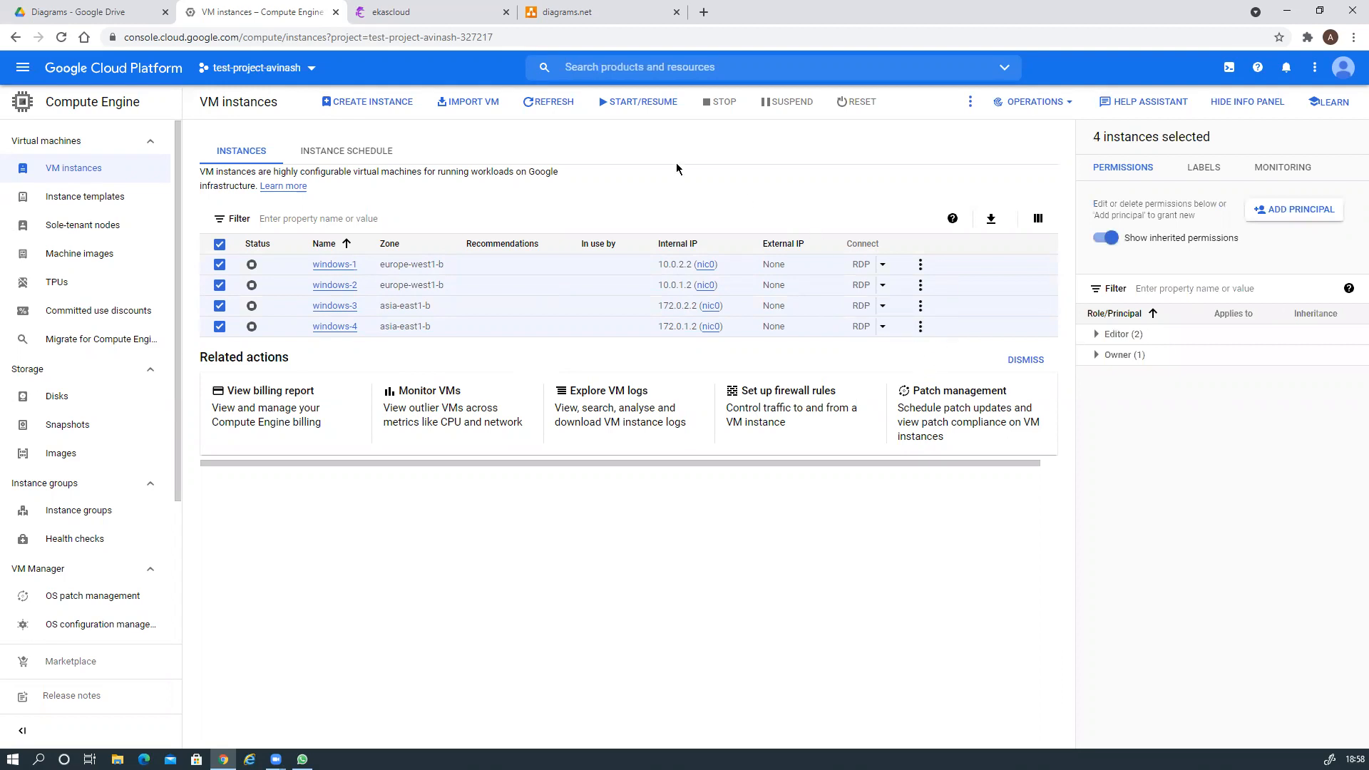
left_click(632, 105)
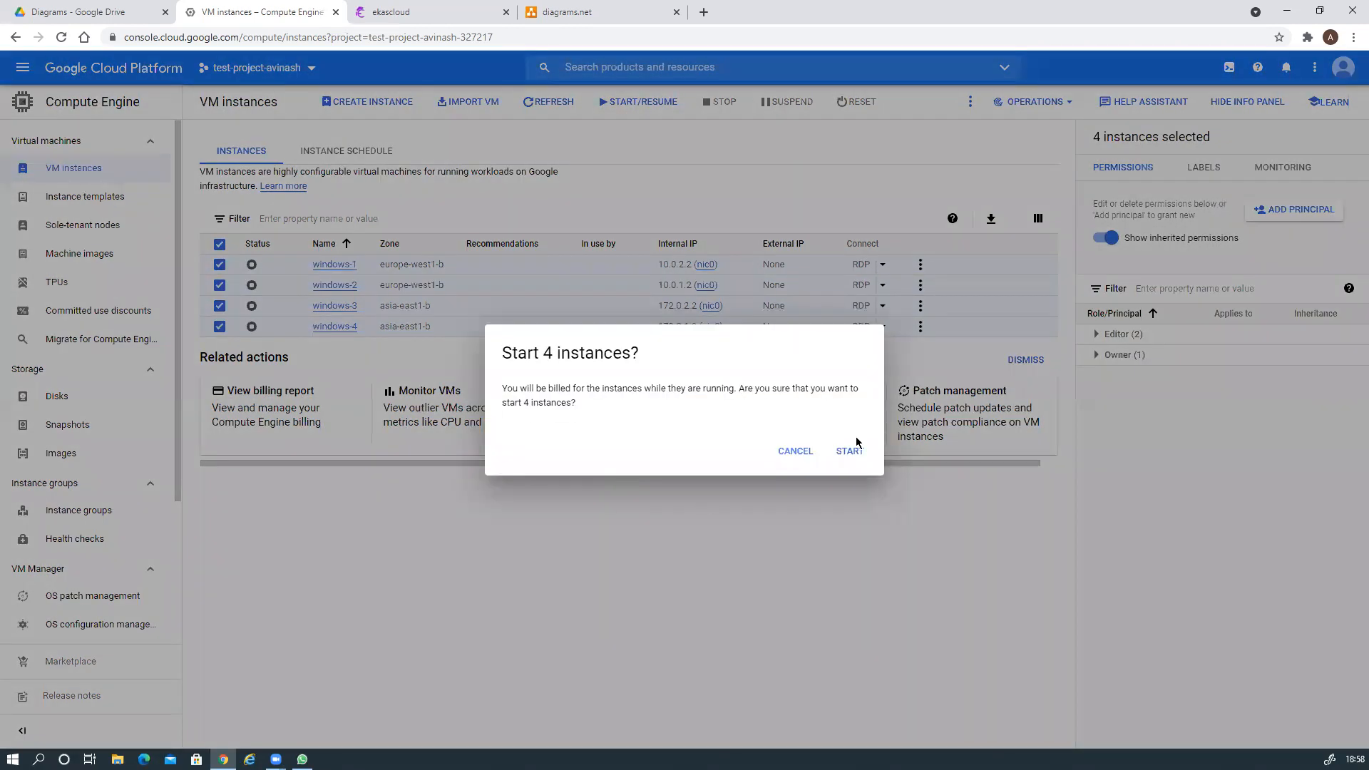
left_click(851, 451)
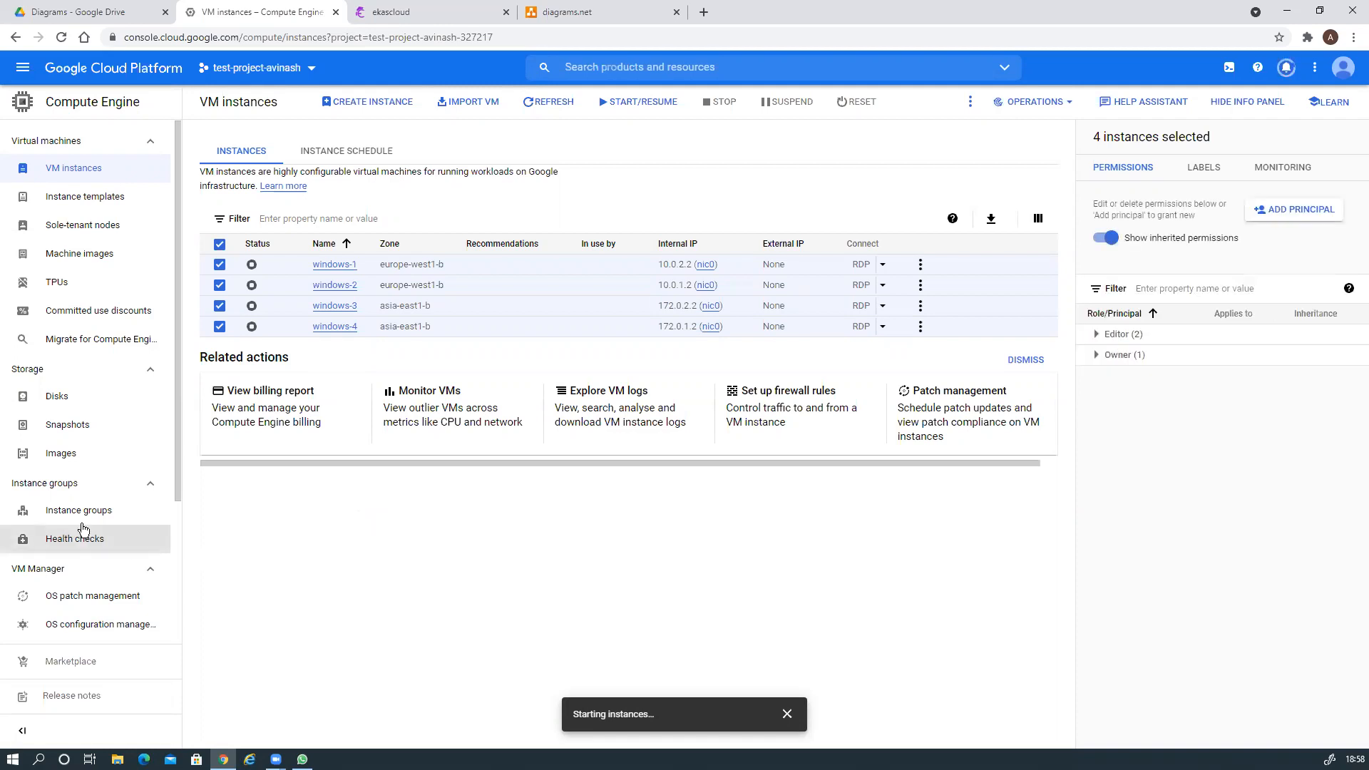
Step: Open the VPC networks list in a new browser tab, collapse the default network, and compare the list with the peering diagram
left_click(27, 73)
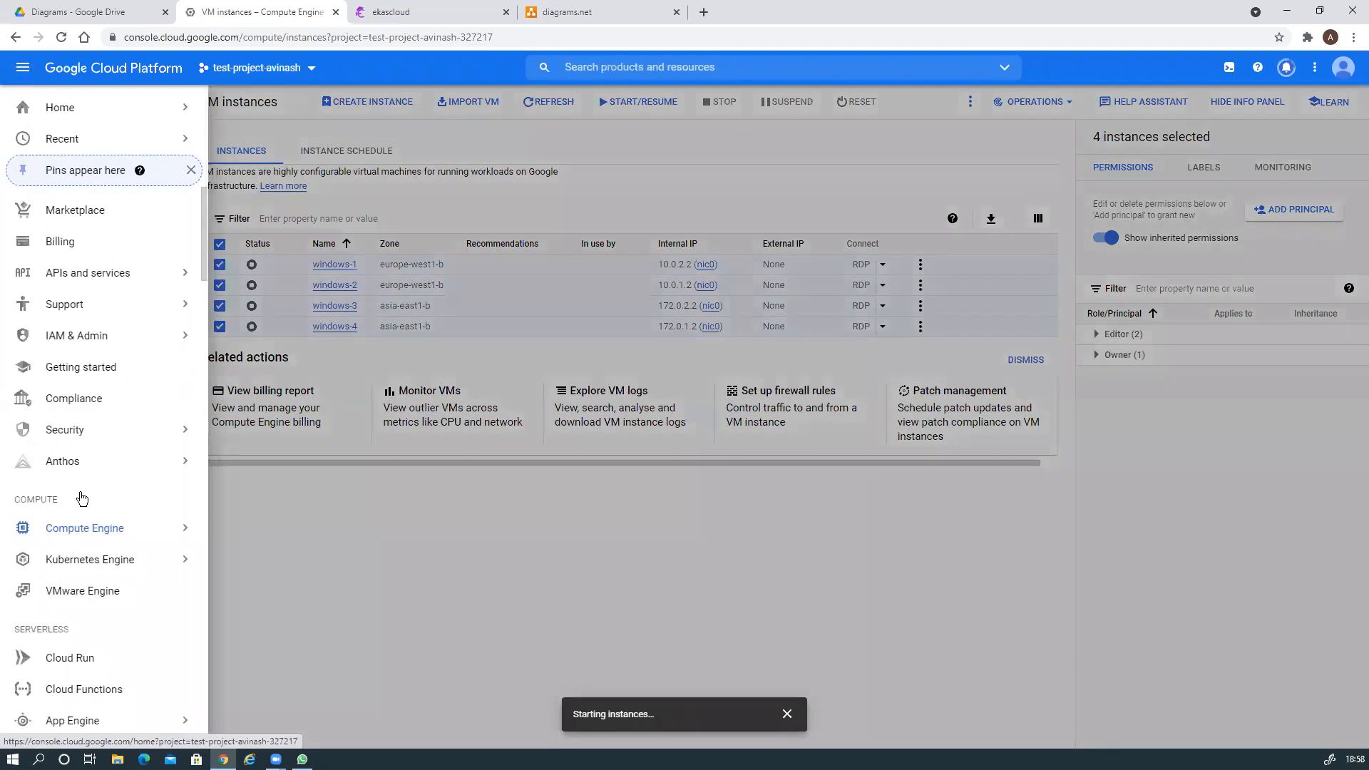
scroll(92, 526, "down", 2)
scroll(92, 517, "down", 7)
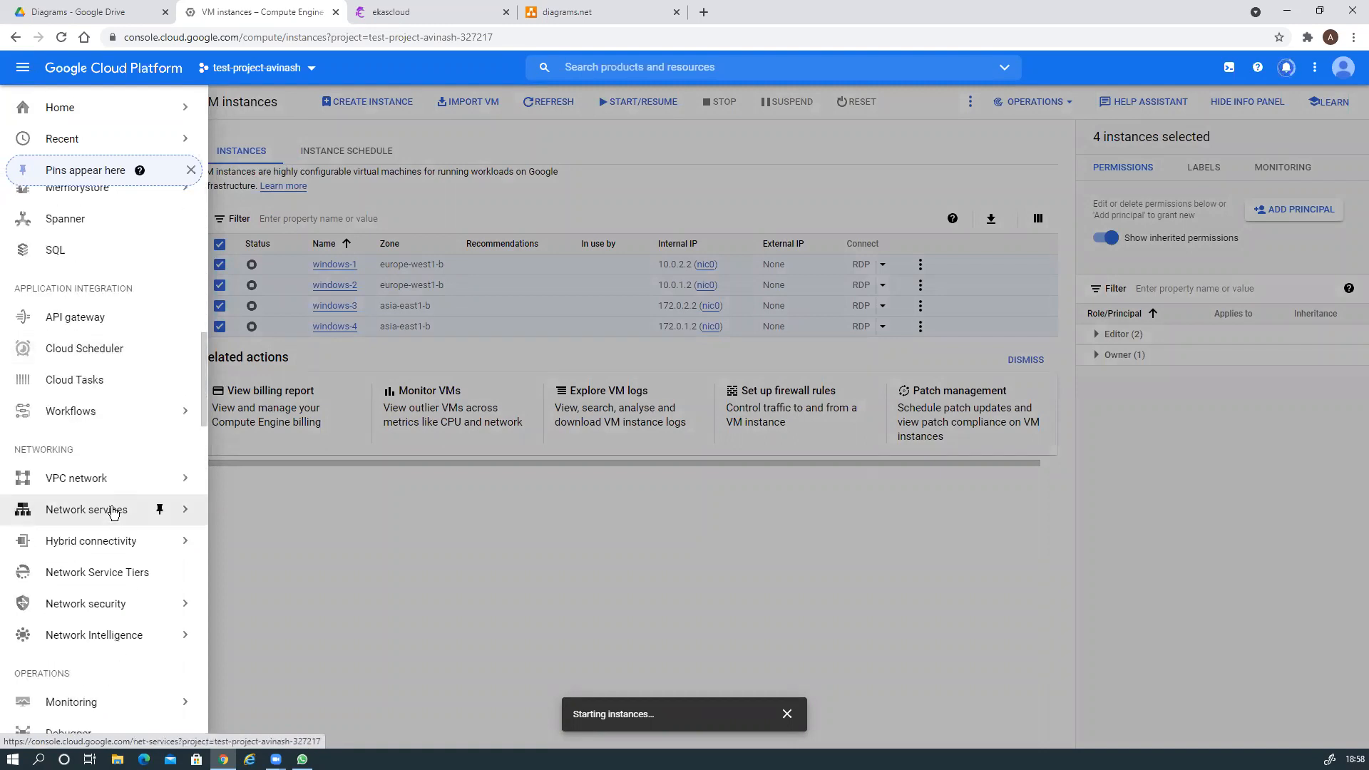
right_click(85, 481)
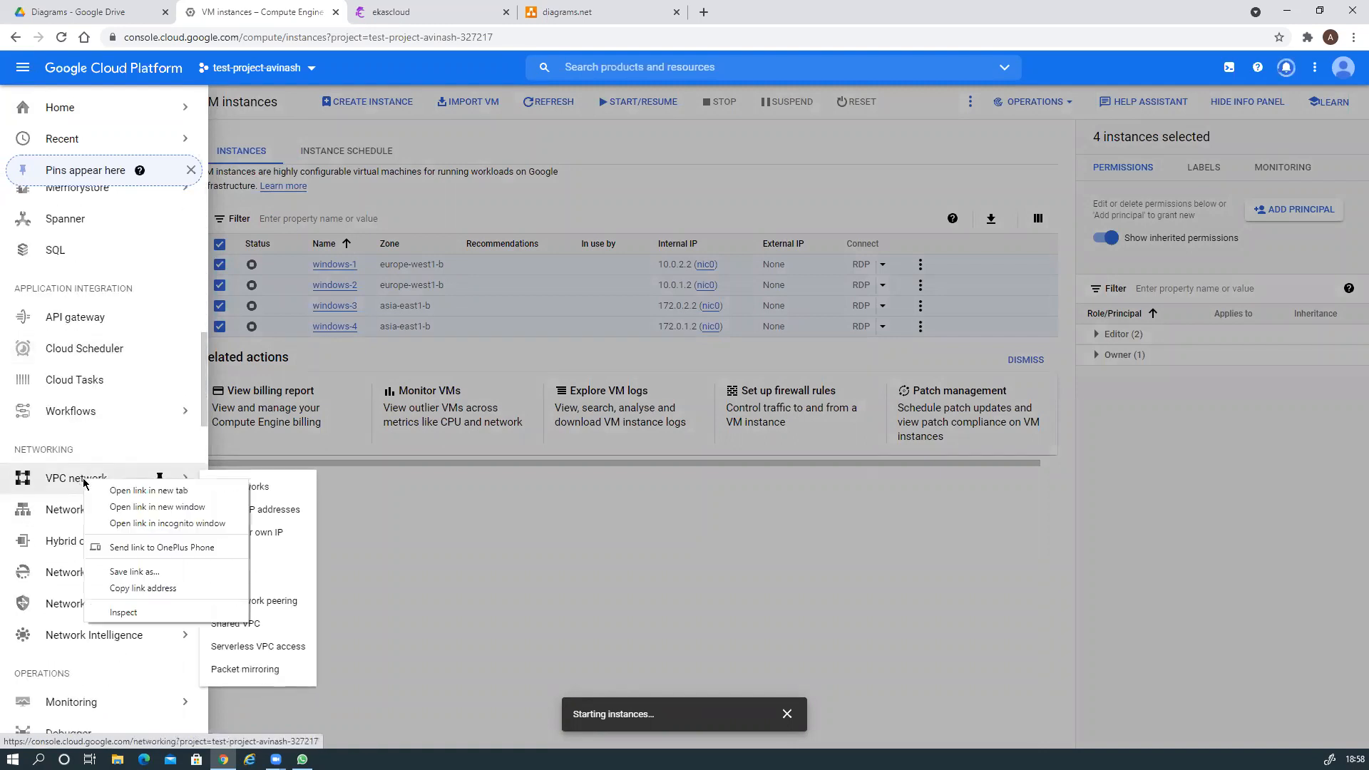
left_click(121, 493)
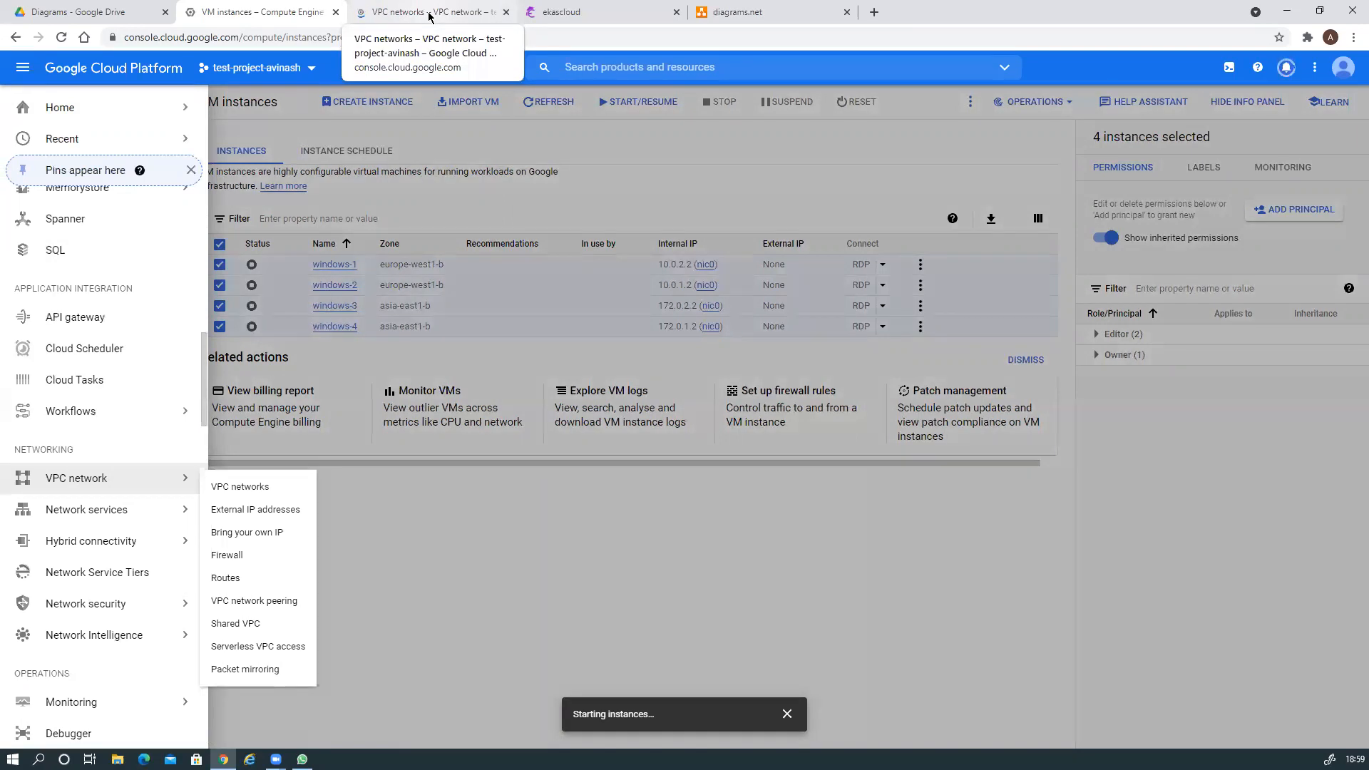
left_click(430, 16)
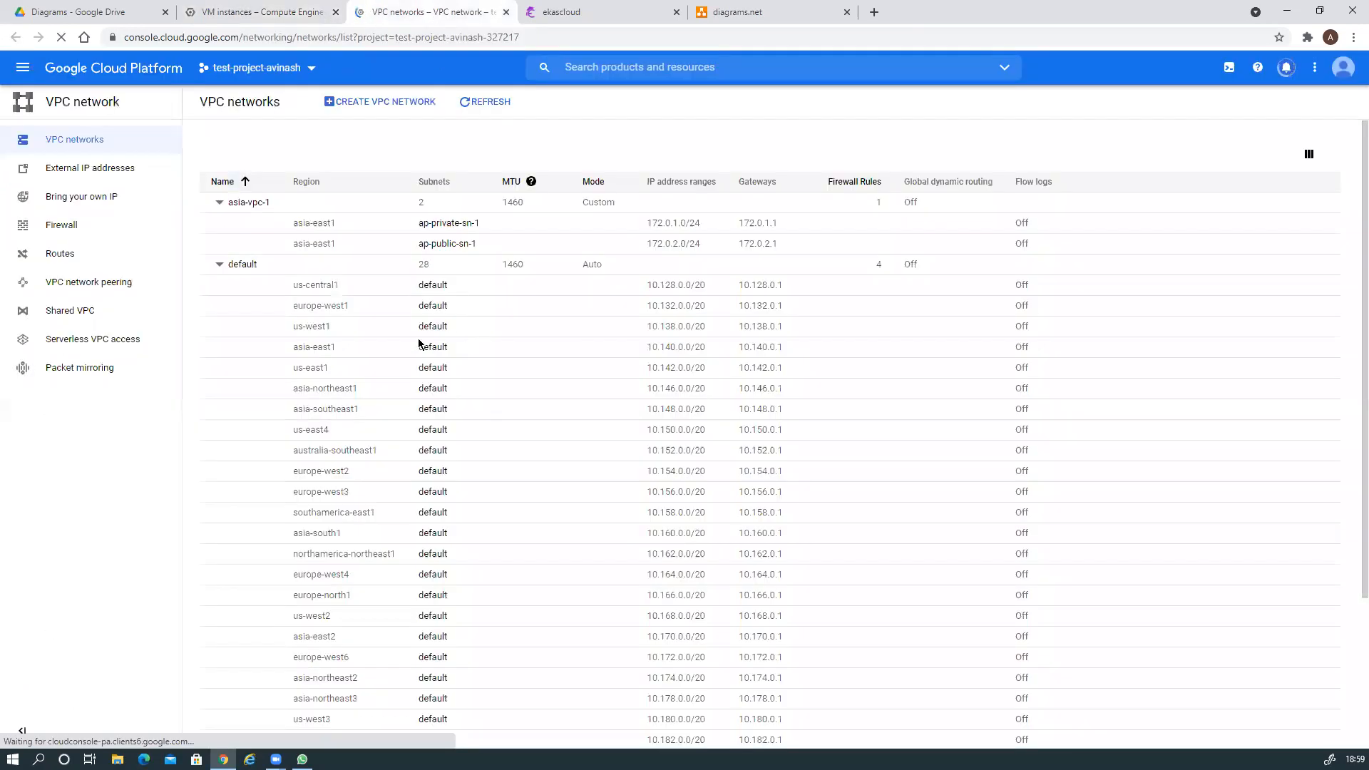
left_click(219, 265)
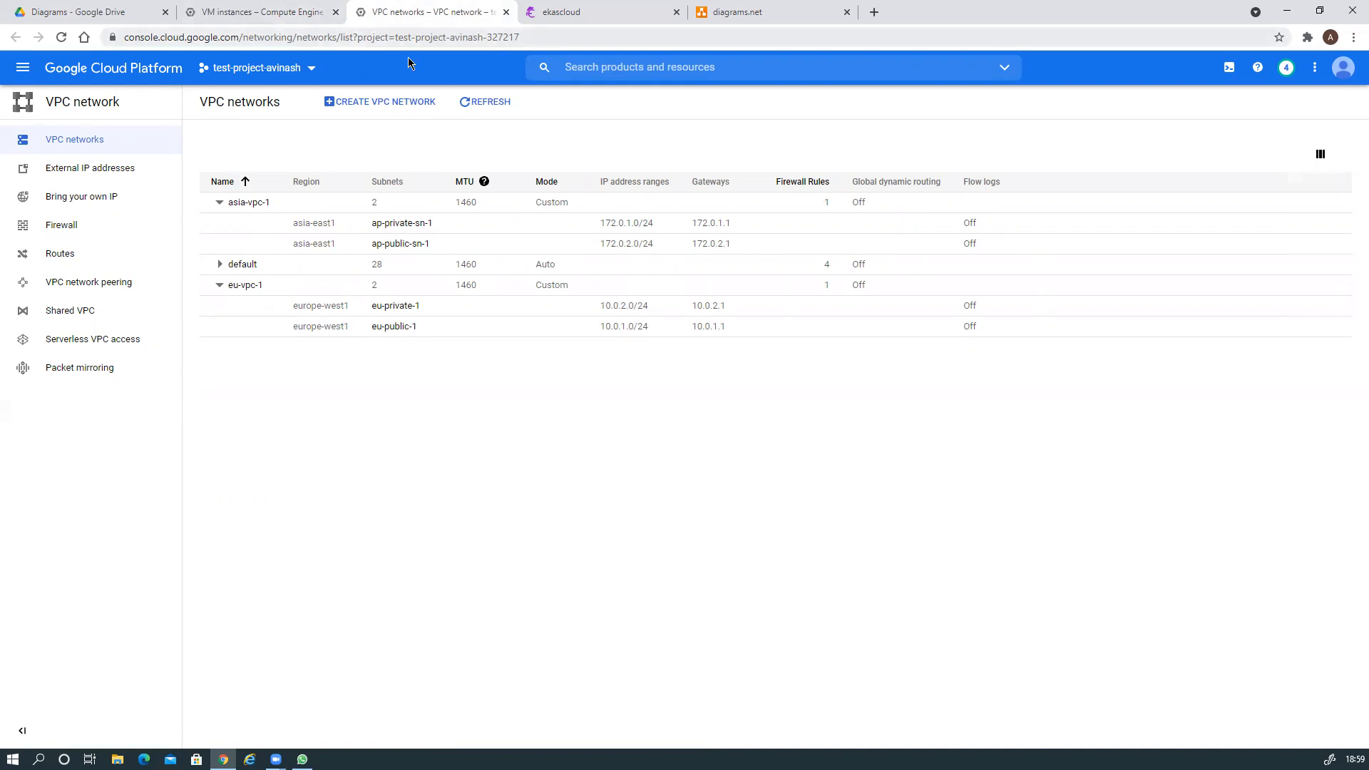
left_click(121, 11)
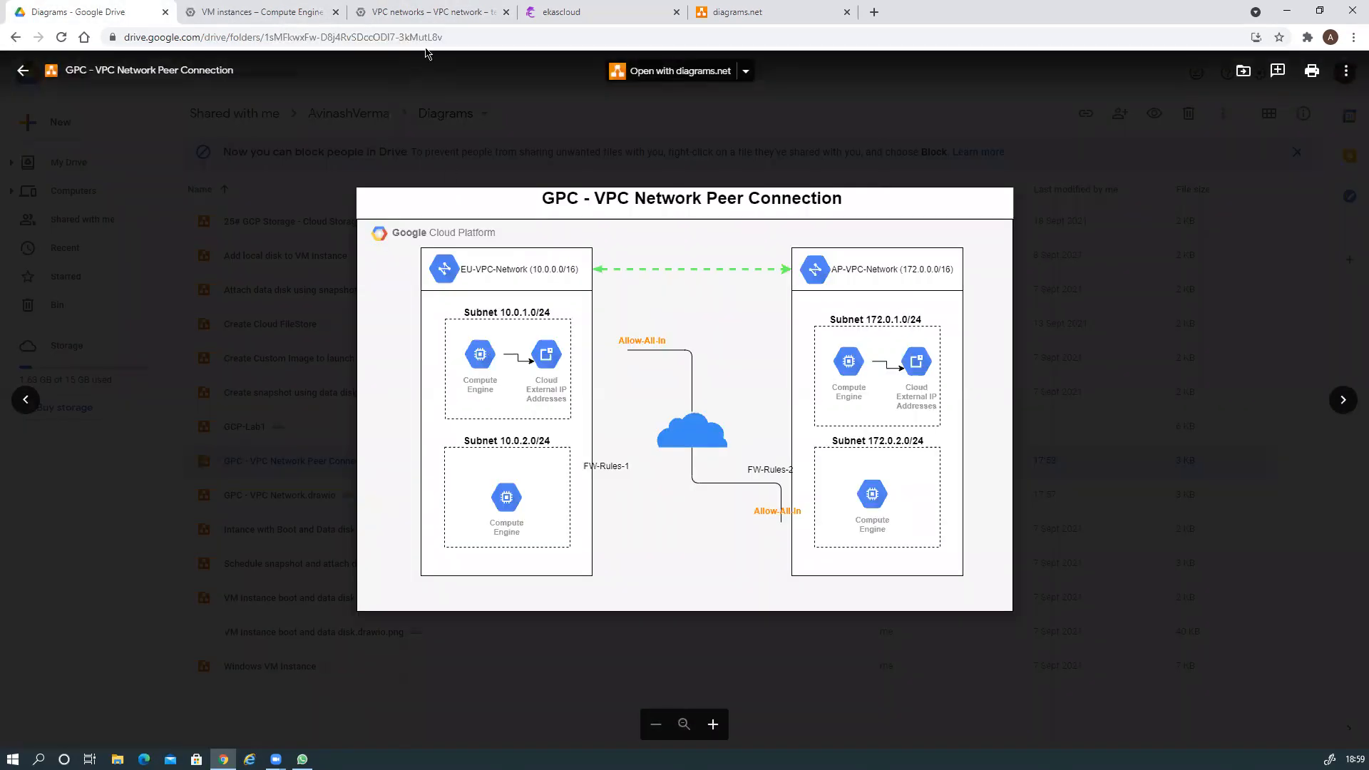
left_click(432, 17)
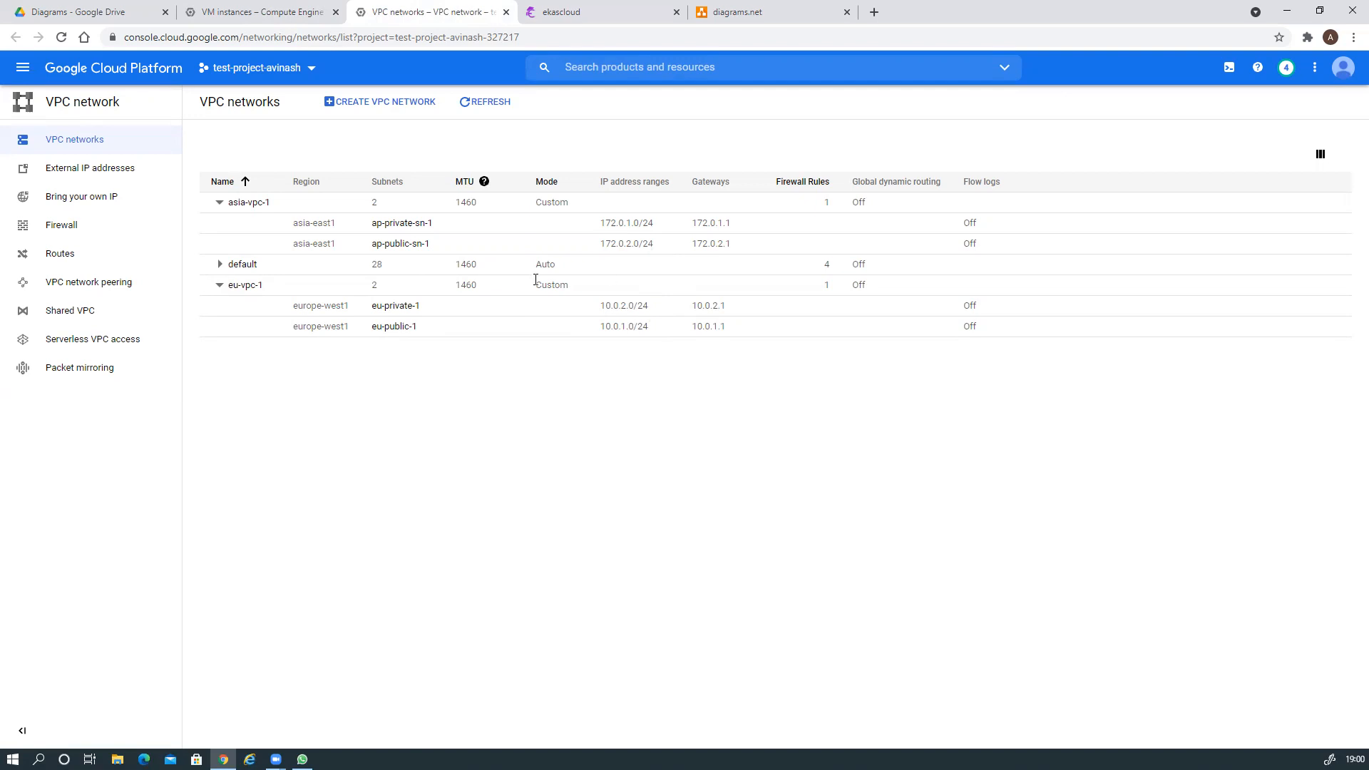
Step: Inspect the asia-vpc-1 network's details, subnets and firewall rules
left_click(247, 204)
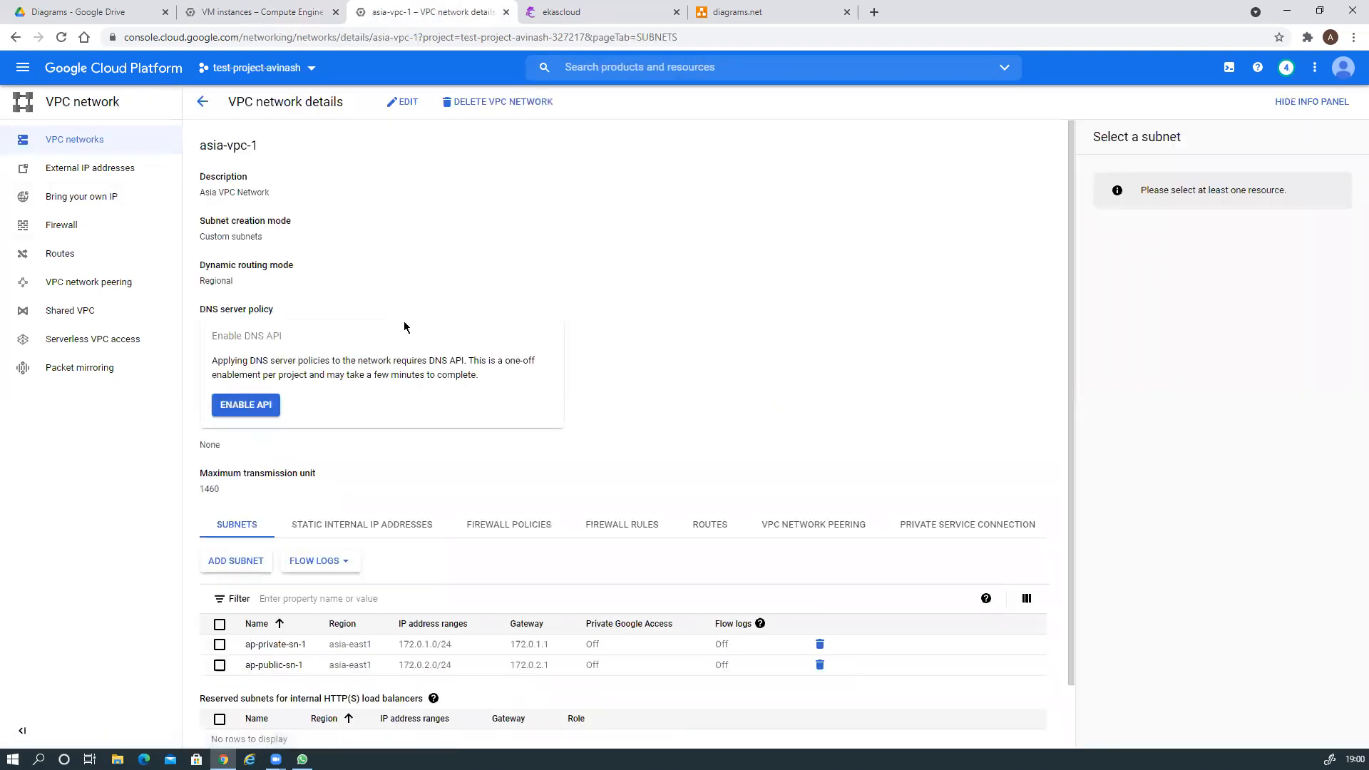
scroll(403, 328, "down", 1)
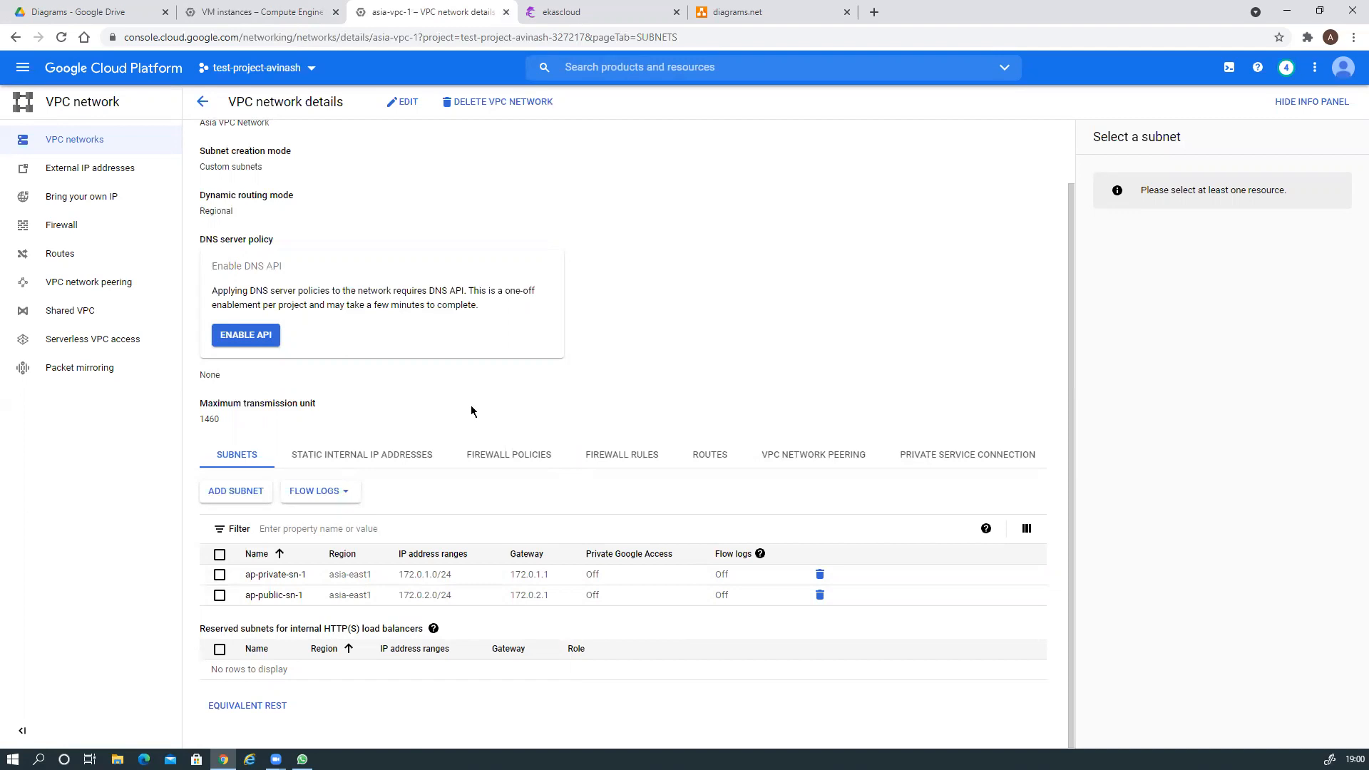
scroll(470, 410, "up", 1)
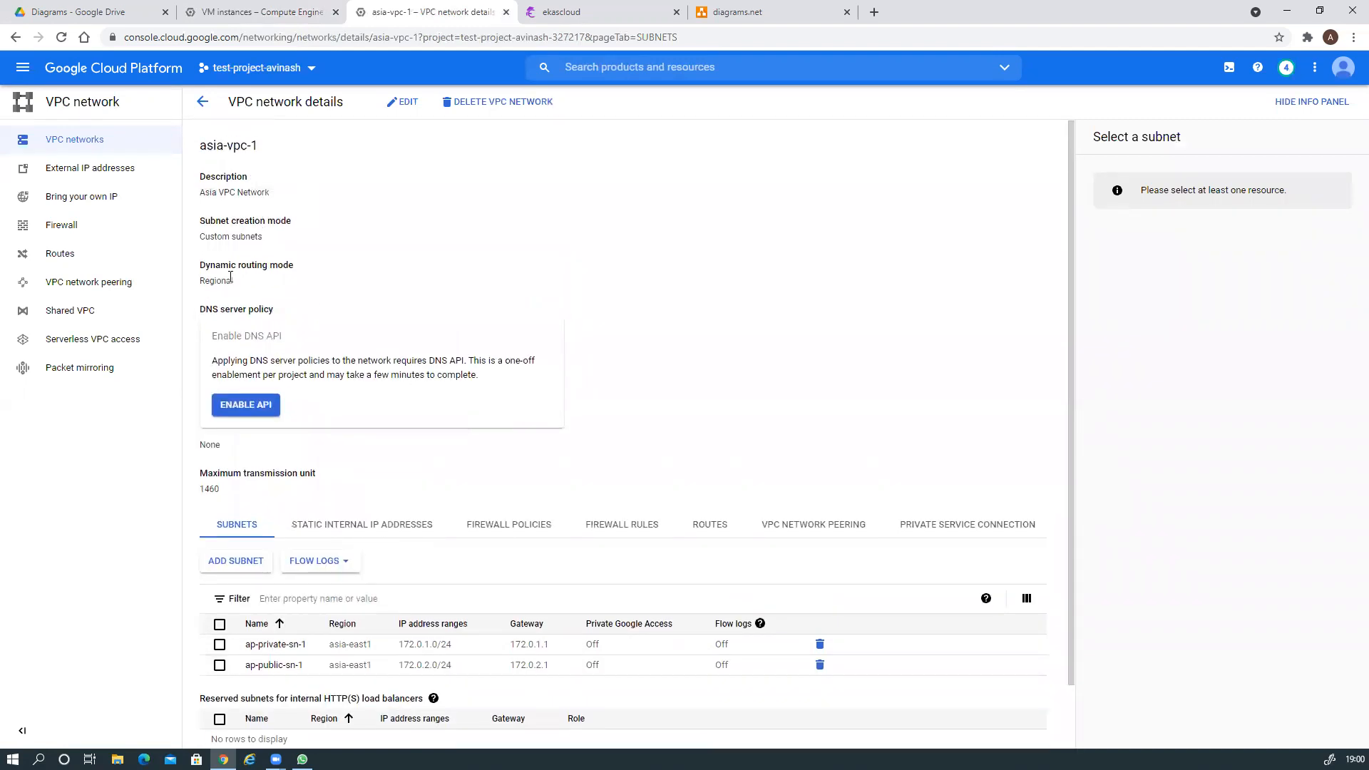
scroll(618, 367, "down", 1)
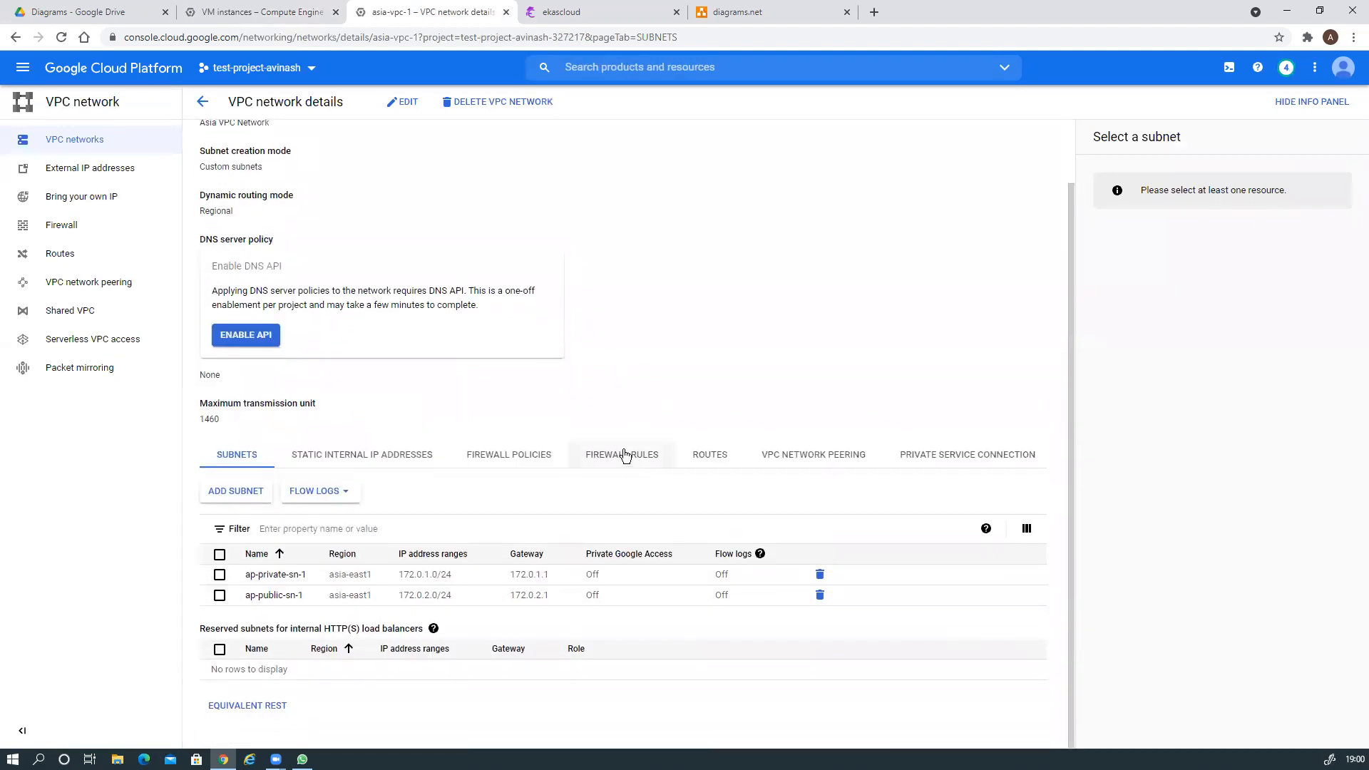
left_click(626, 460)
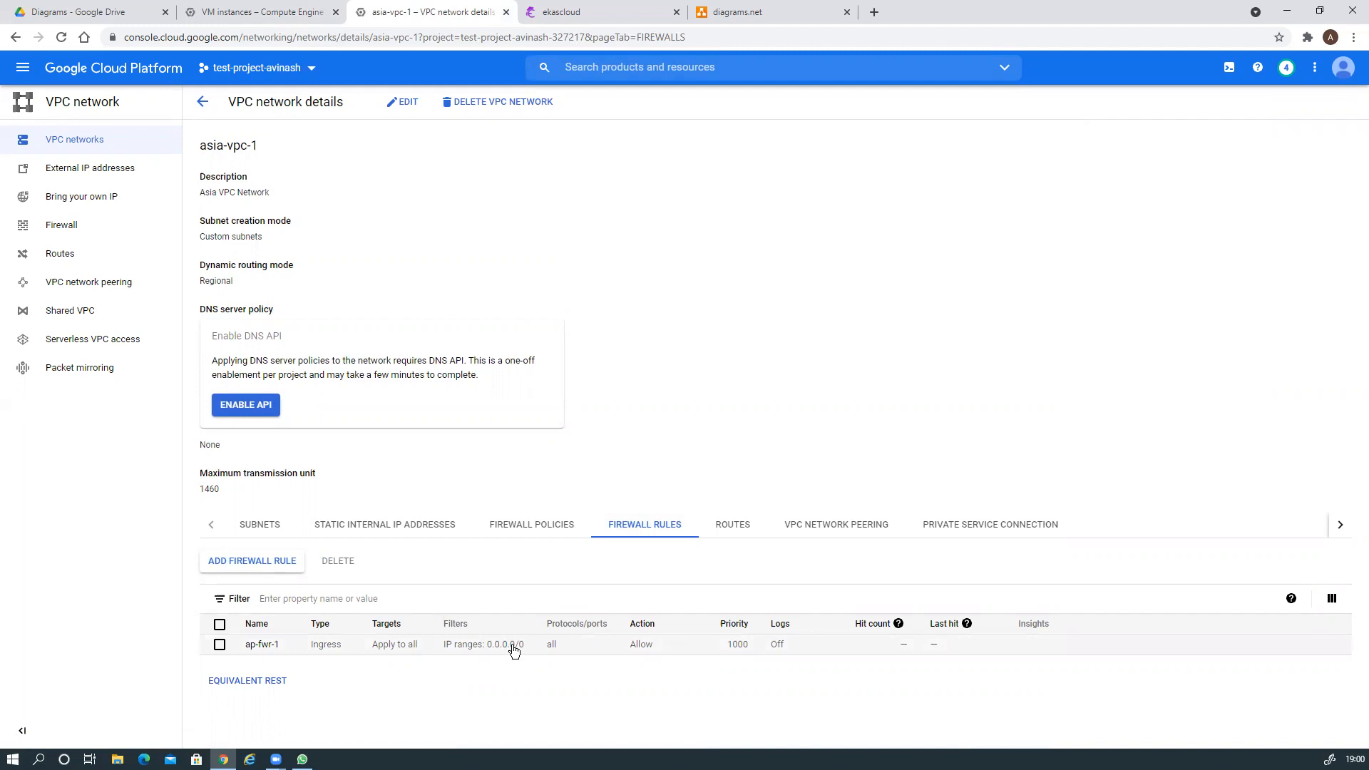
Step: Compare the asia-vpc-1 firewall rule with the allow-all rules shown in the VPC Network Peer Connection diagram
left_click(140, 14)
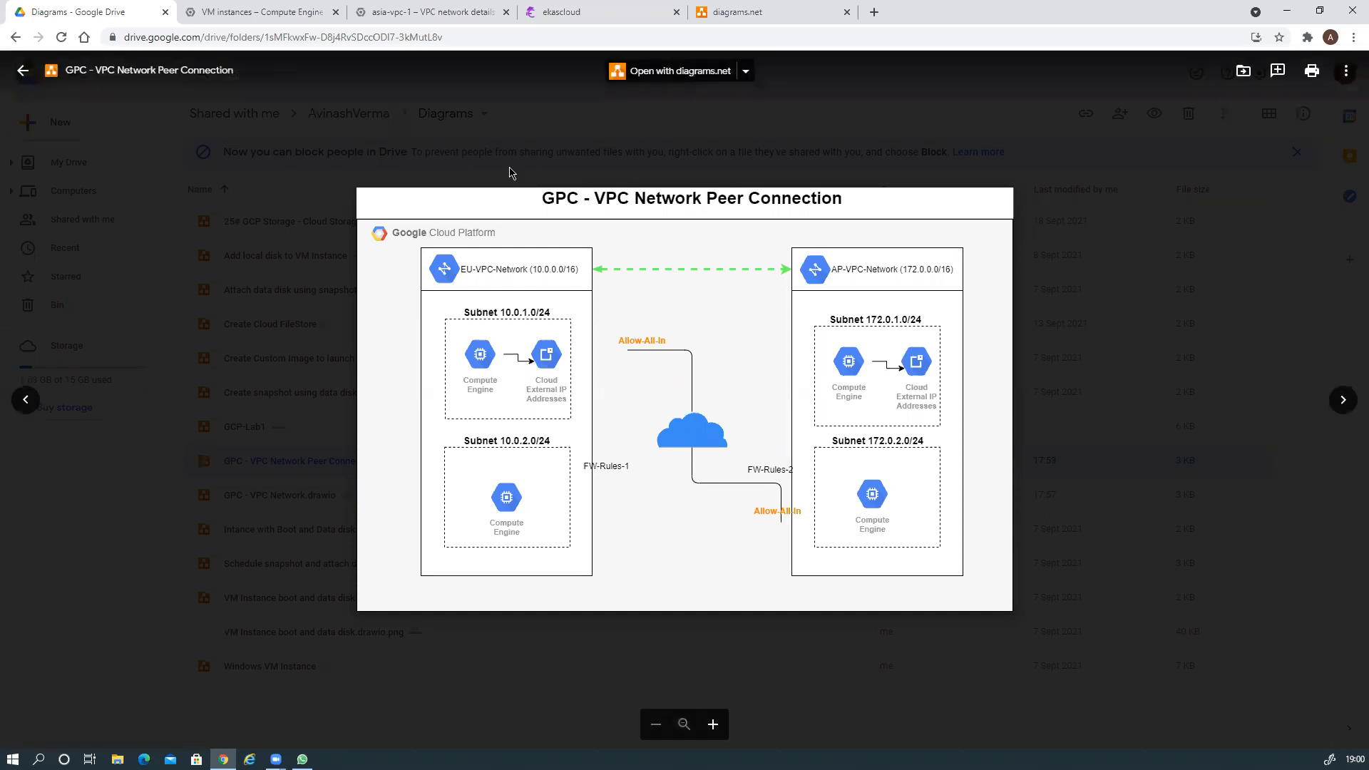
left_click(448, 17)
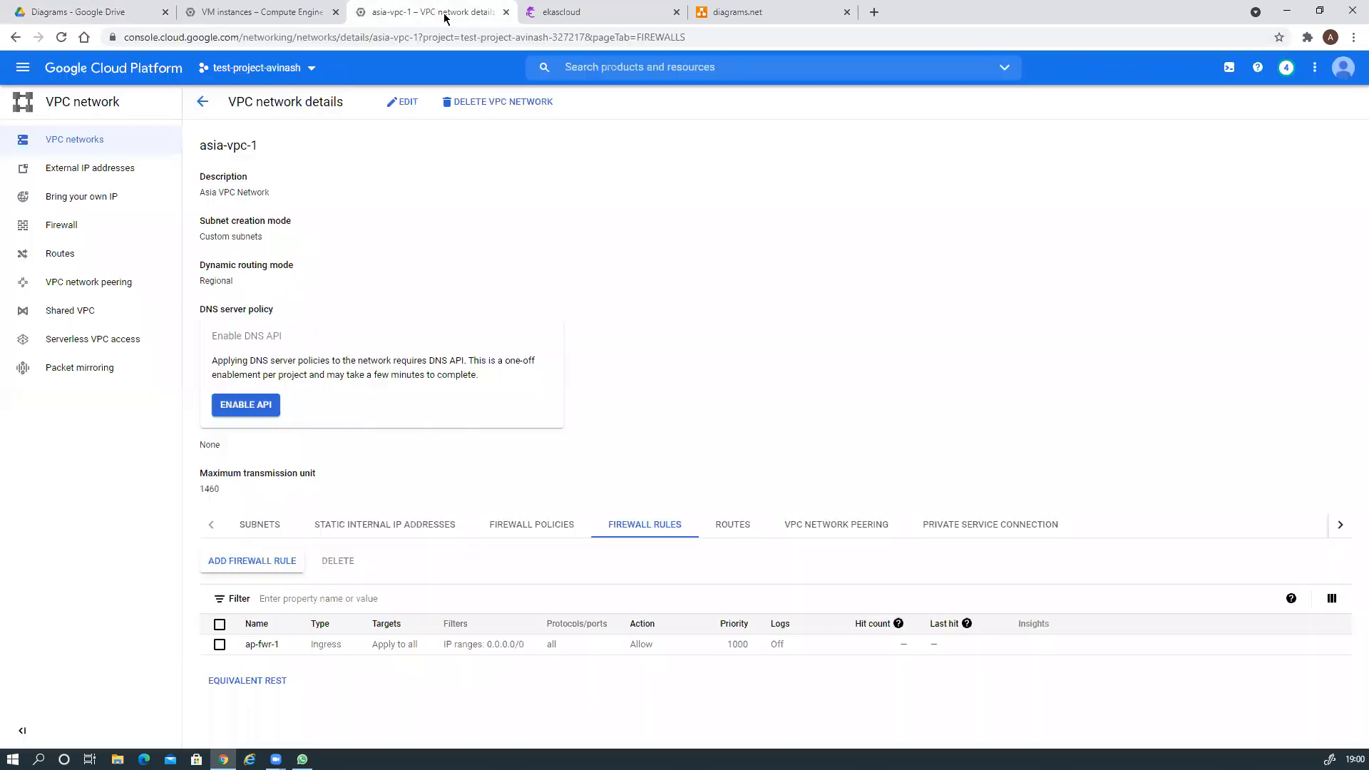
left_click(149, 16)
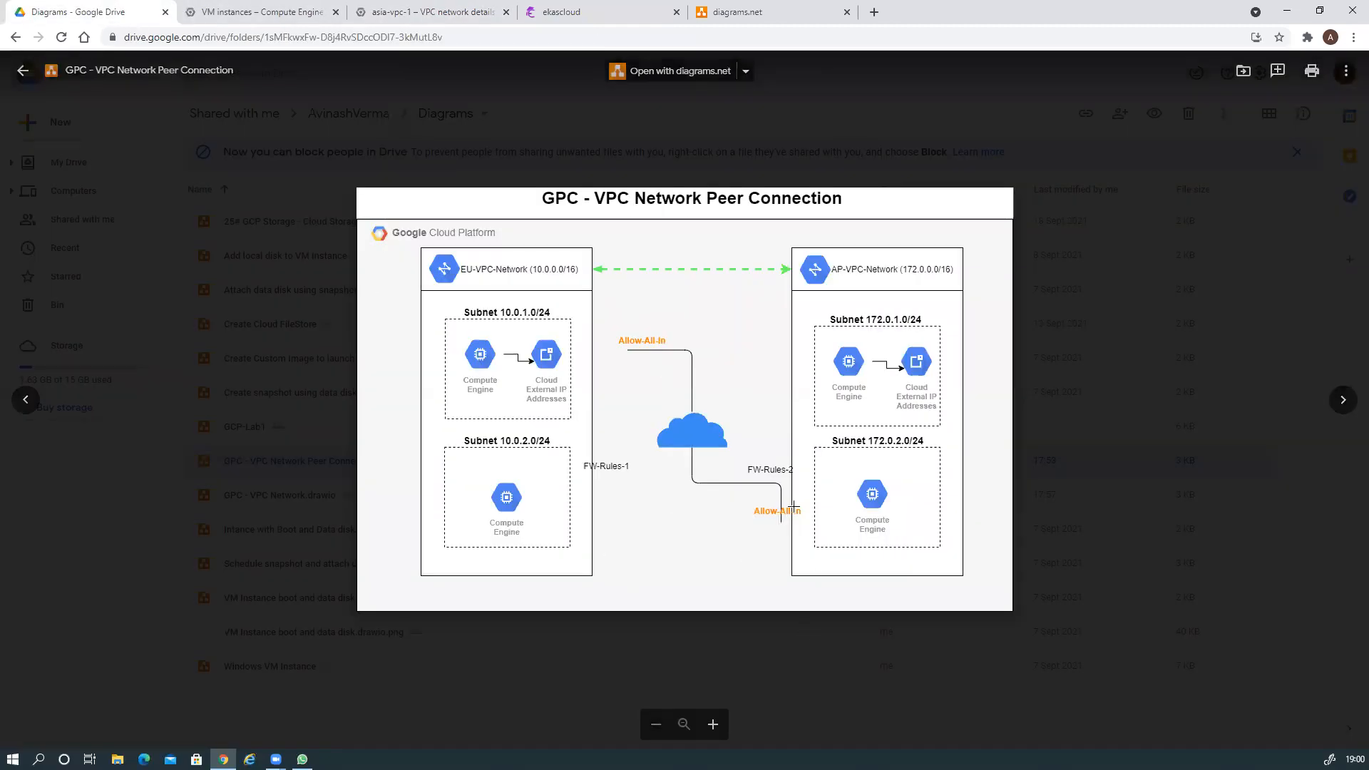
left_click(428, 16)
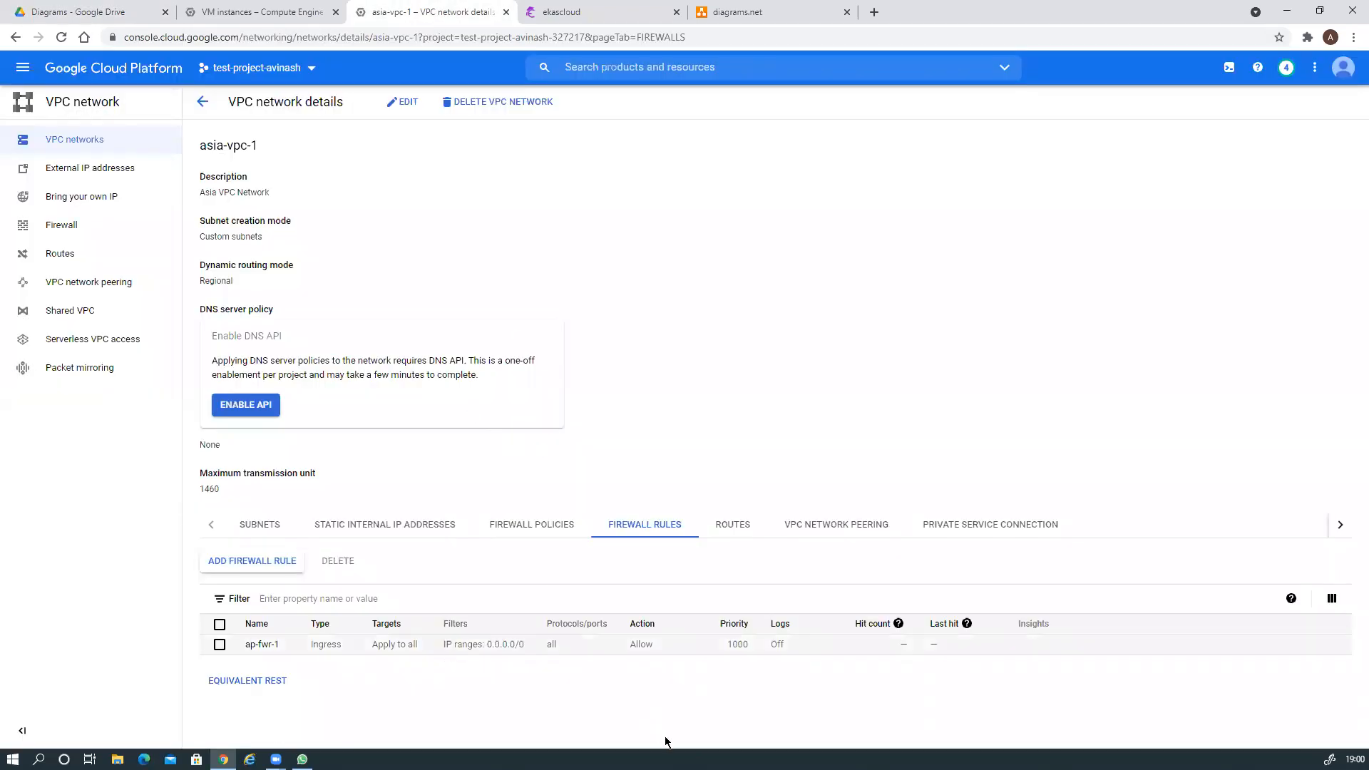
Step: Return to the VPC networks list, collapse the default network, and inspect the subnets and firewall rules of eu-vpc-1
left_click(202, 101)
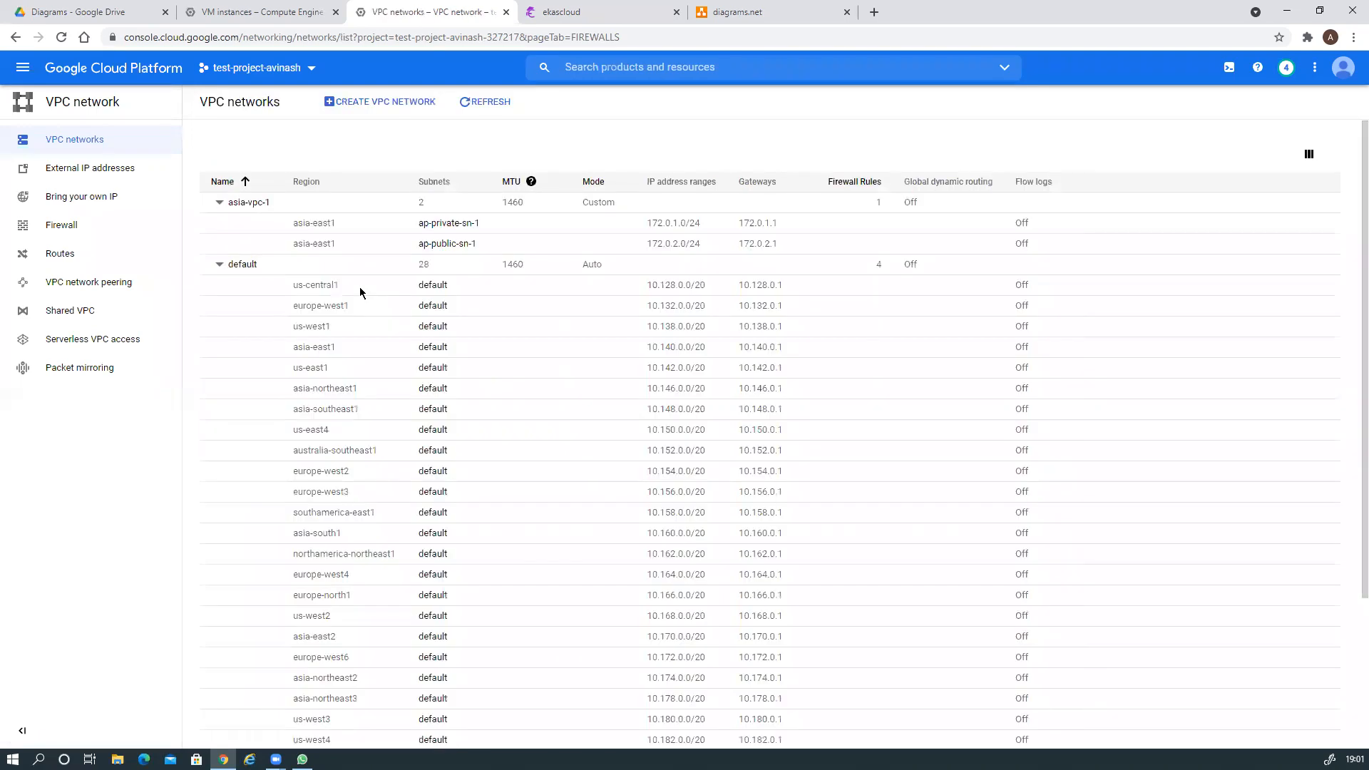
left_click(220, 264)
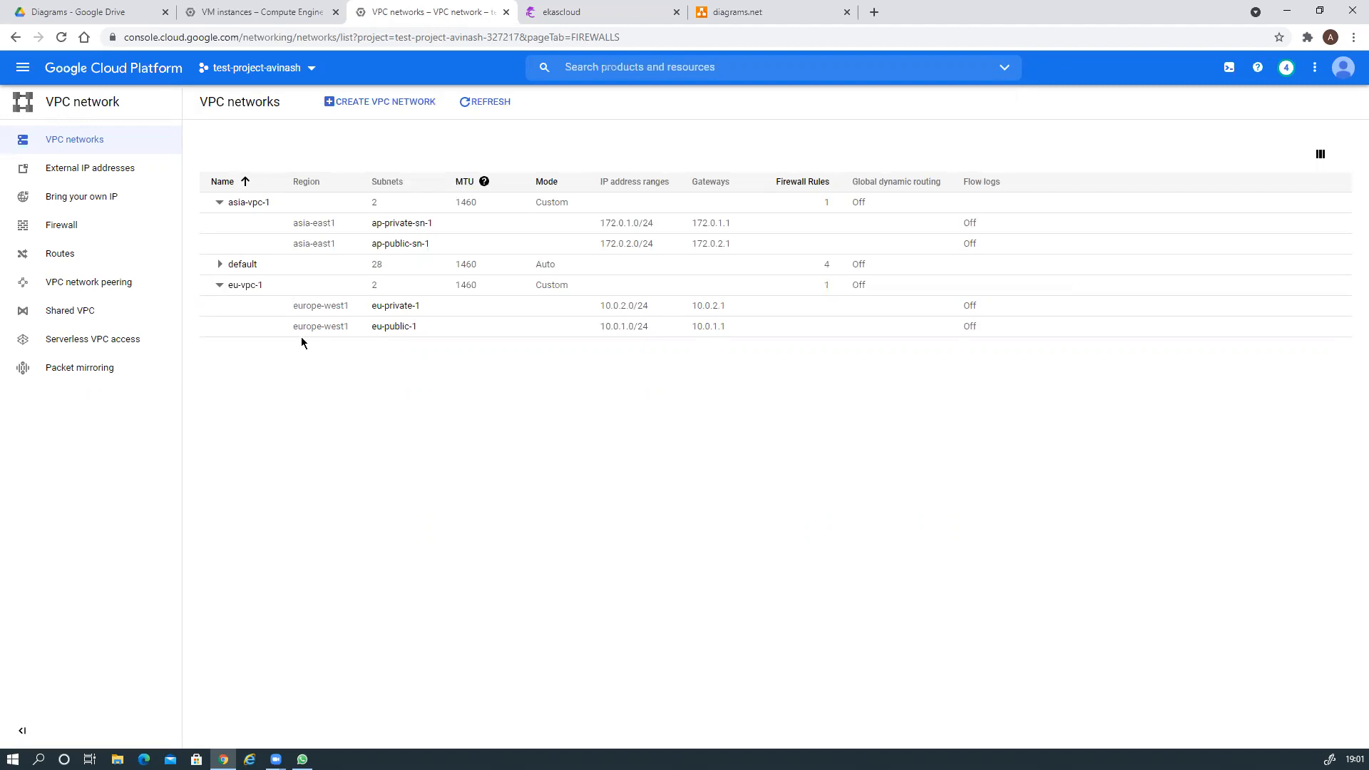
left_click(246, 286)
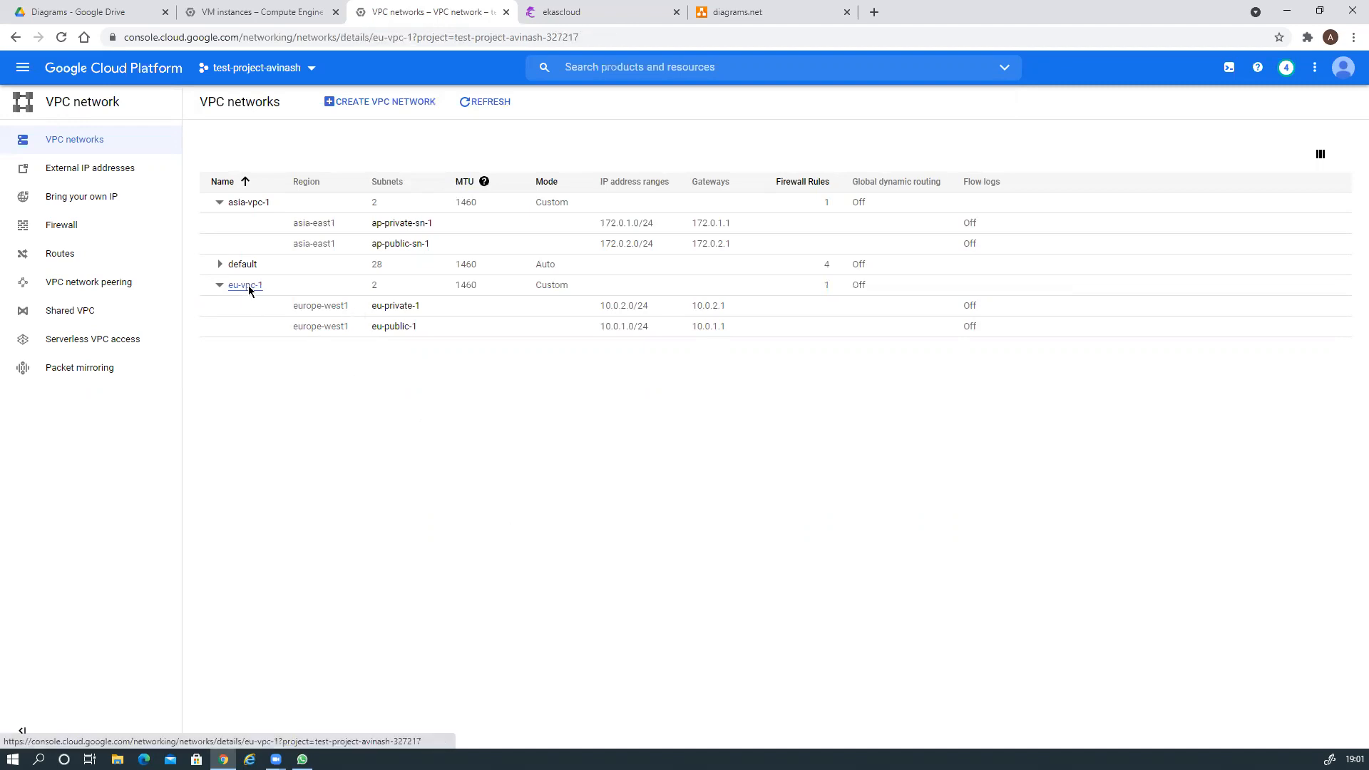
scroll(533, 489, "down", 1)
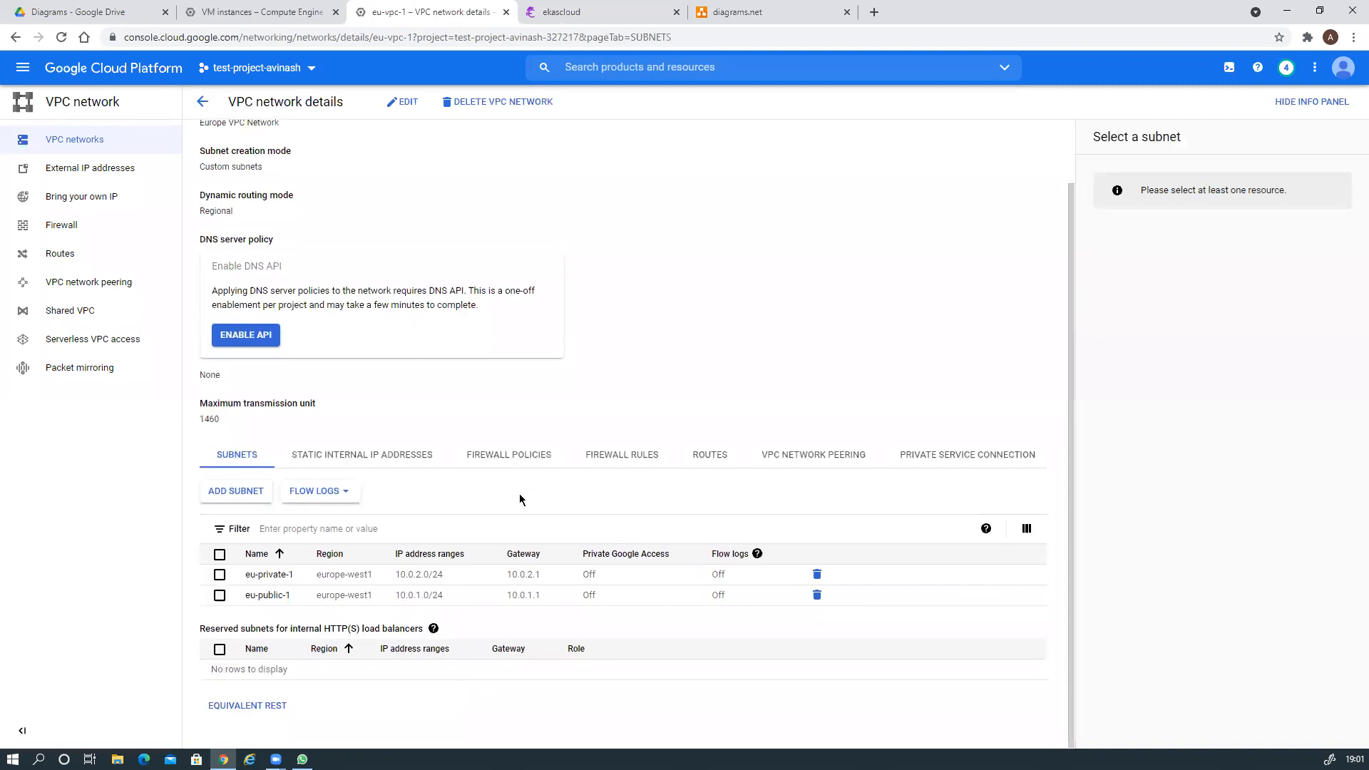
left_click(602, 460)
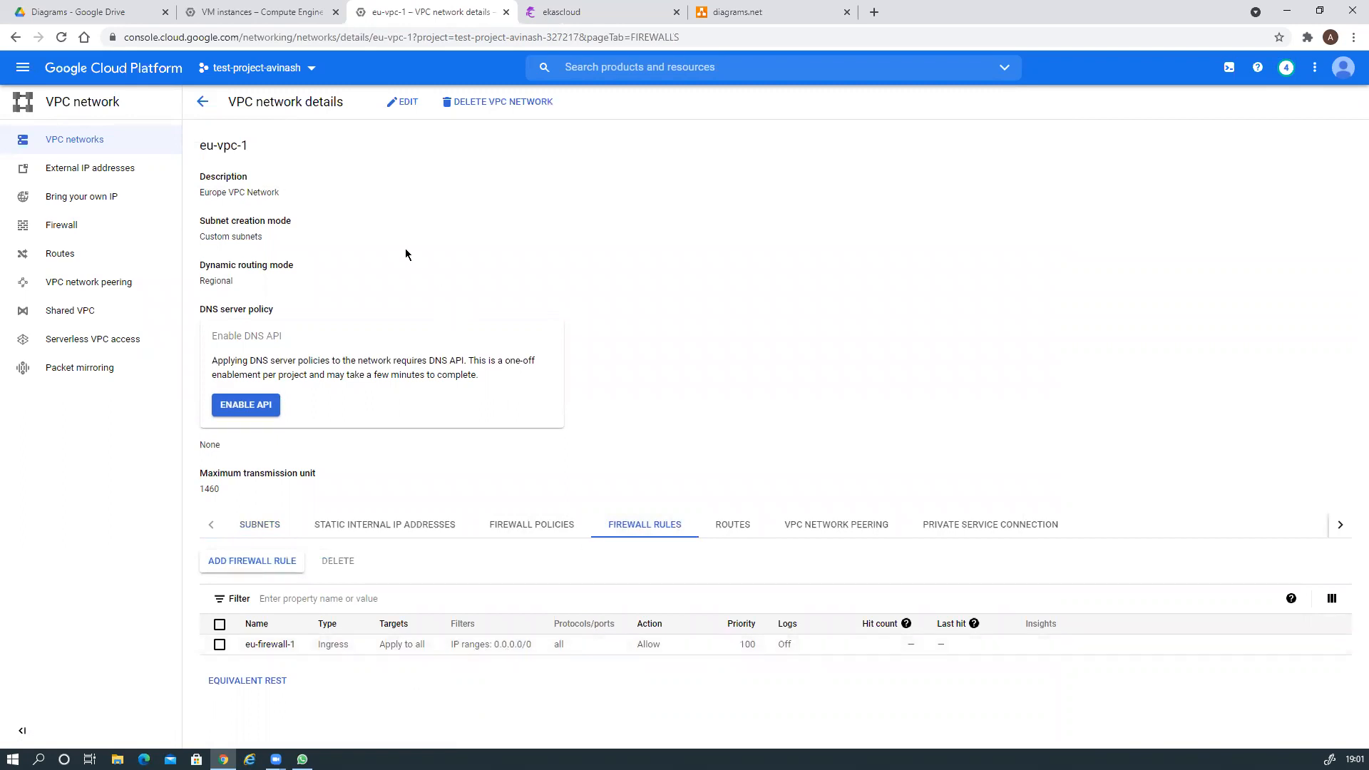
Step: Review the local and peered network choices in the VPC network peering creation form, and return to the peering list without creating a connection
left_click(89, 283)
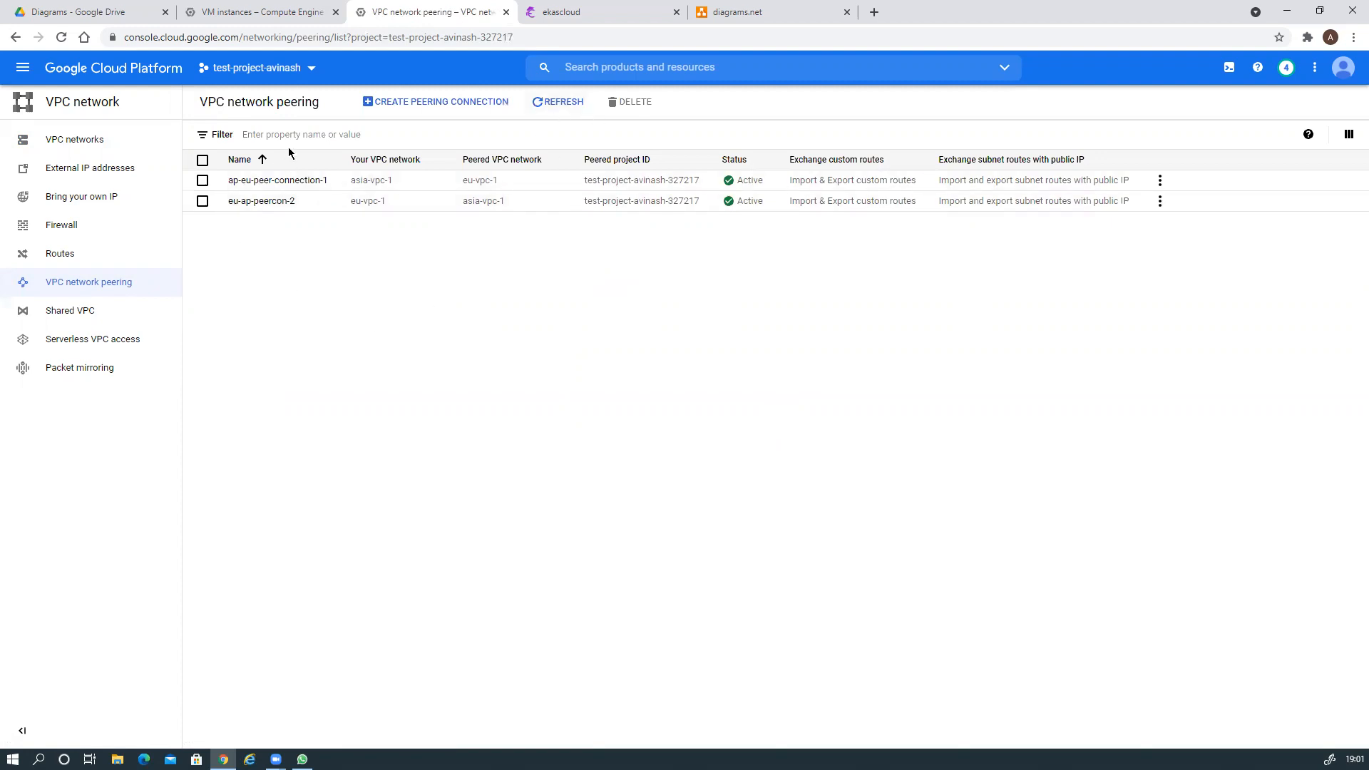
left_click(411, 103)
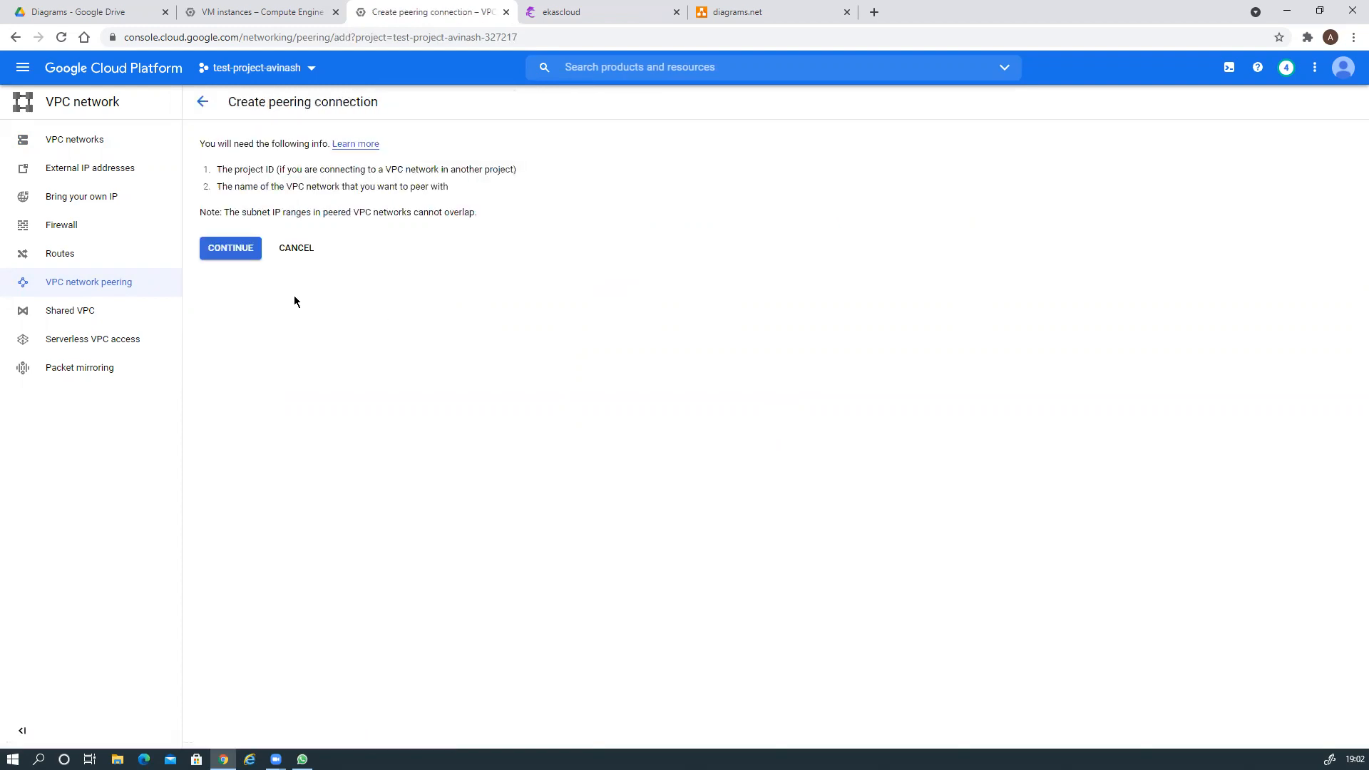
left_click(243, 253)
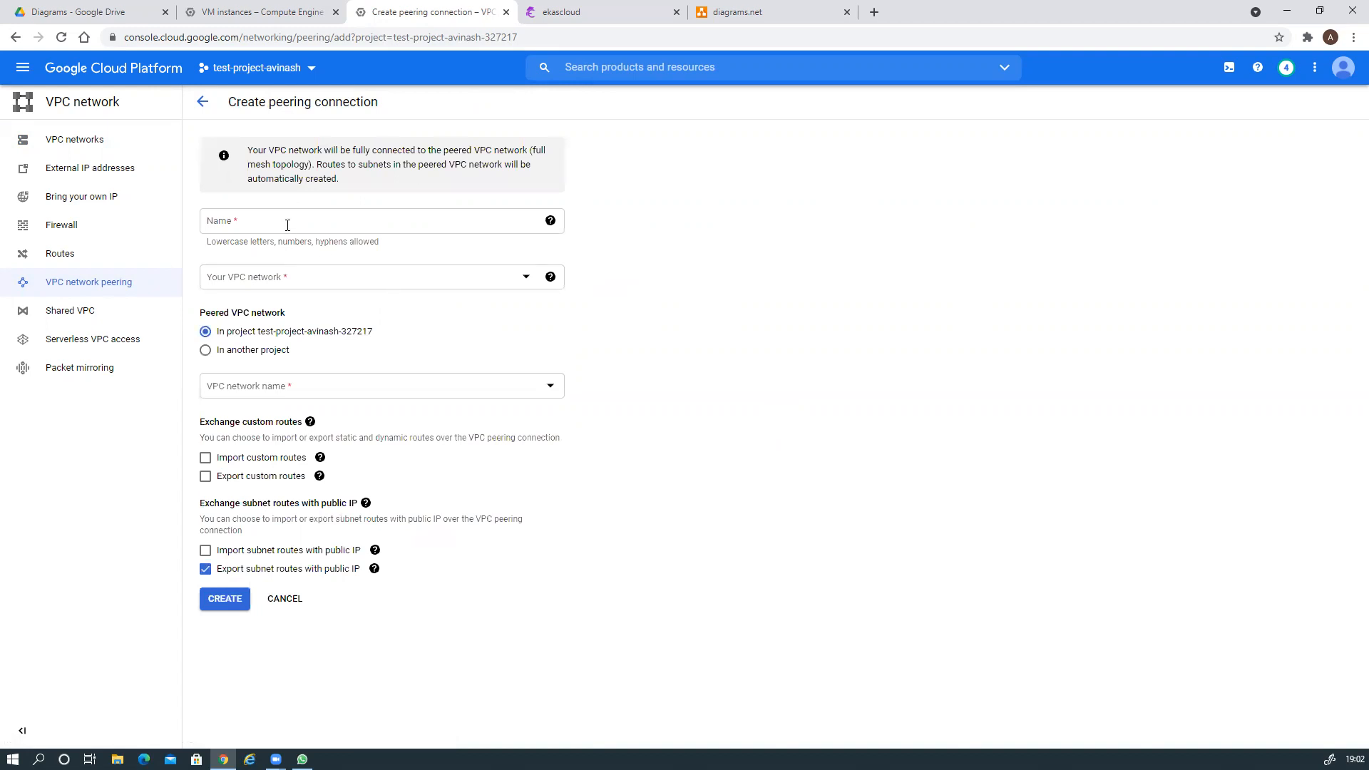
left_click(301, 280)
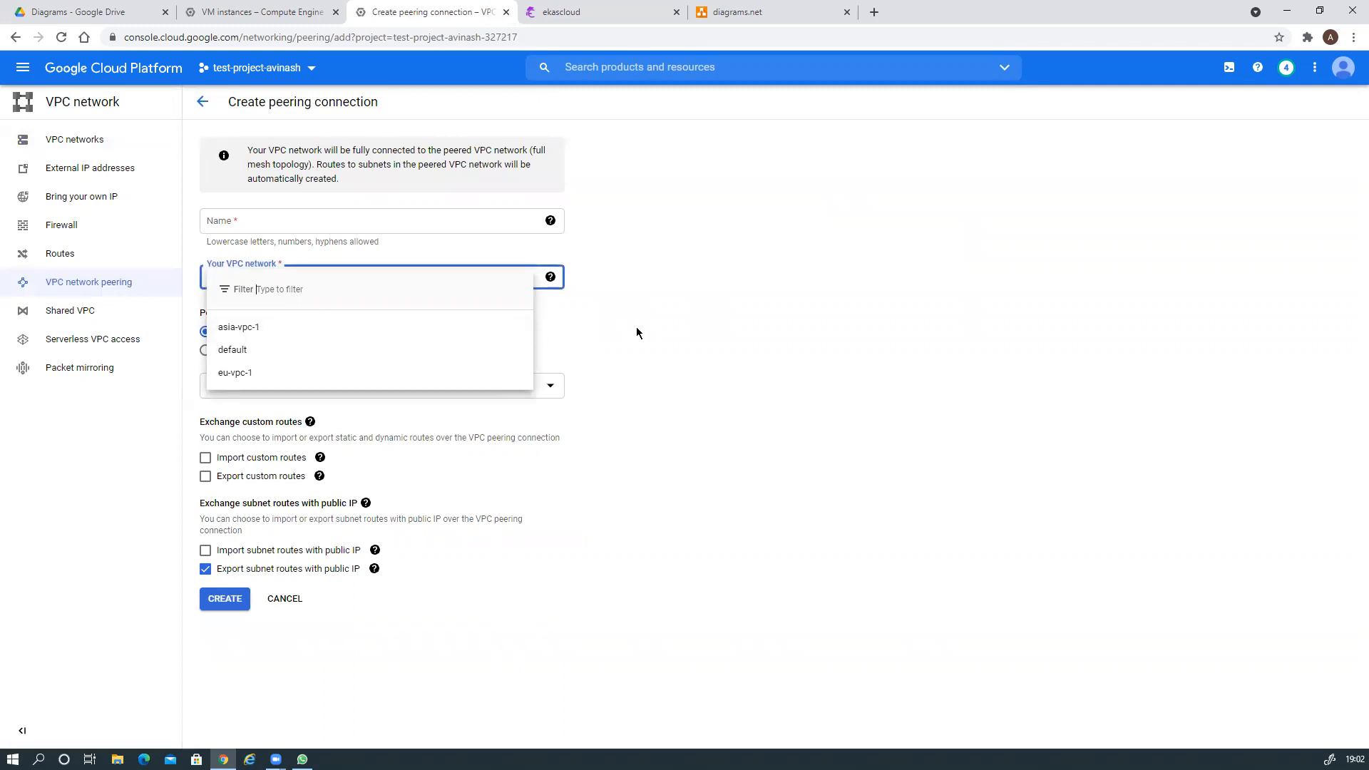
left_click(666, 331)
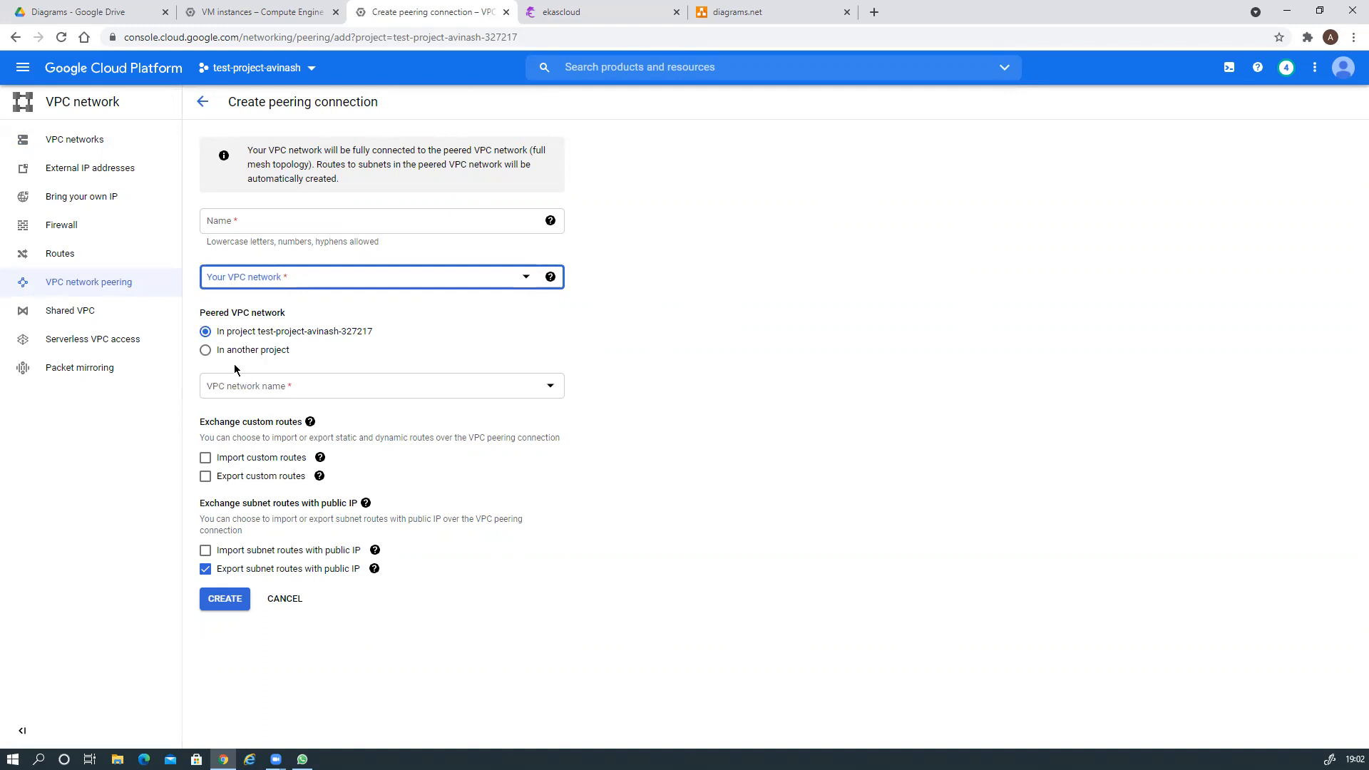
left_click(332, 394)
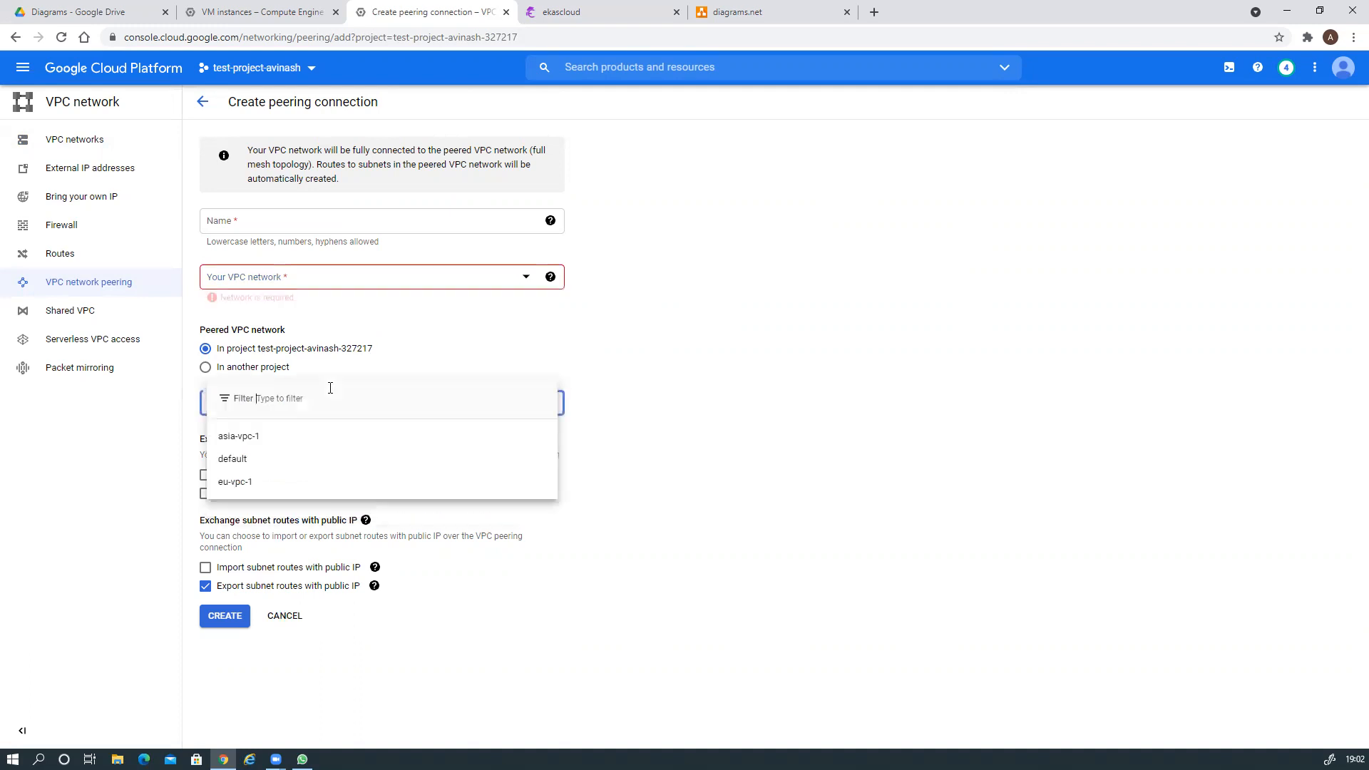
left_click(784, 416)
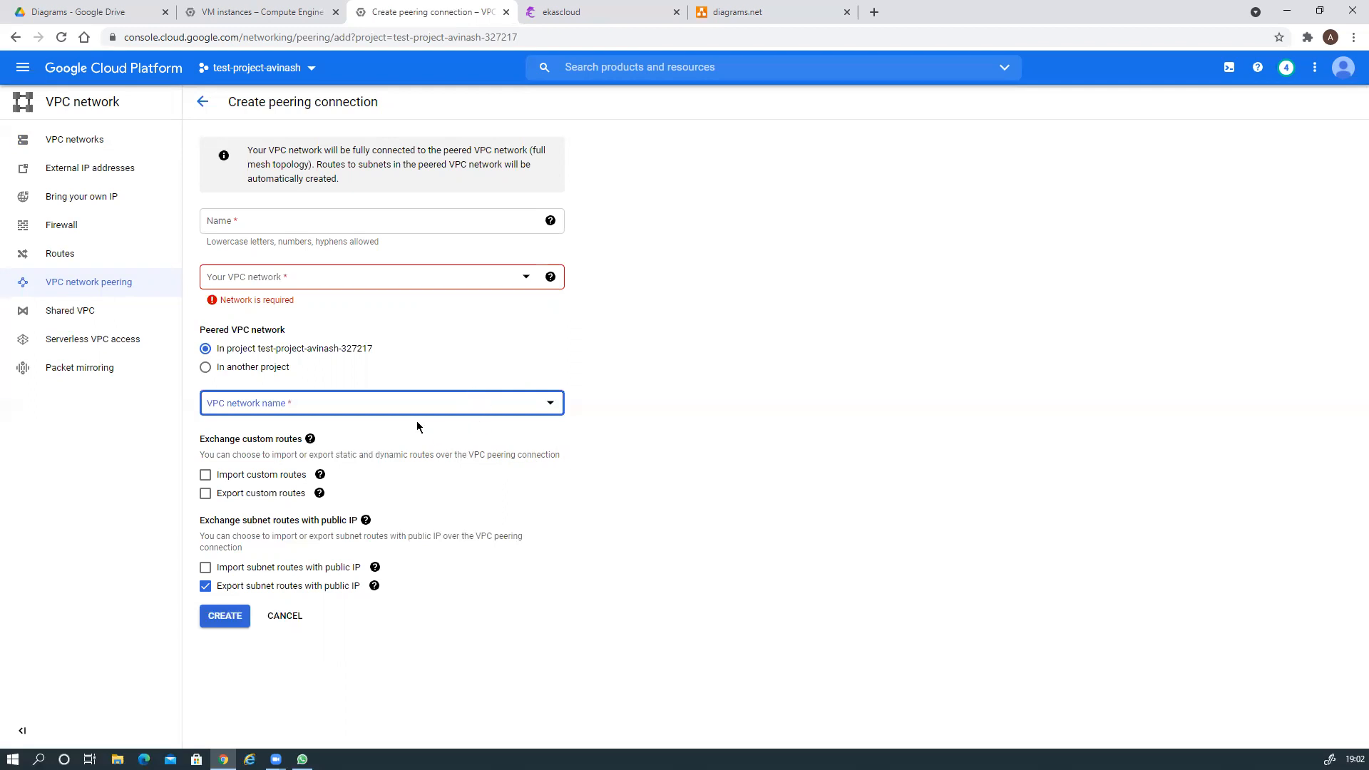
left_click(203, 104)
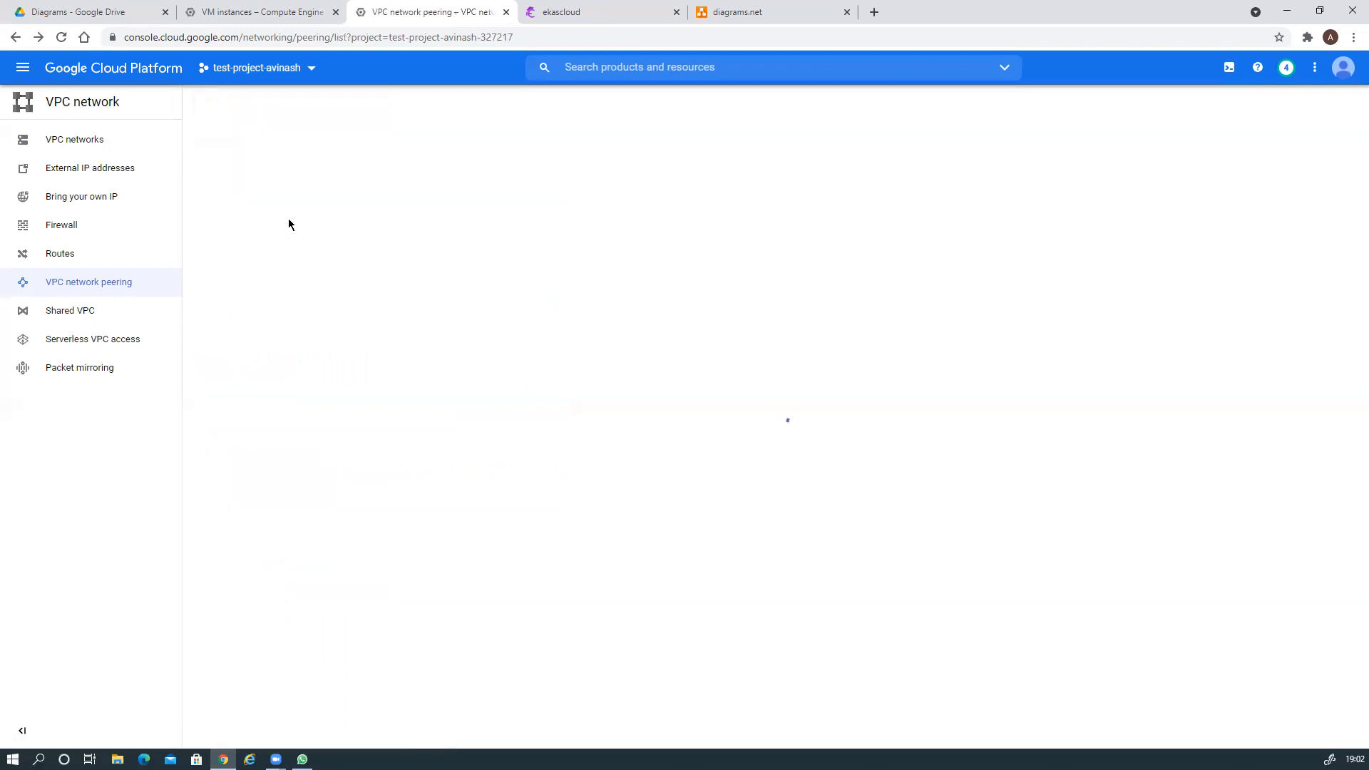
Step: Inspect the imported and exported routes and the route region choices of peering connection ap-eu-peer-connection-1
left_click(284, 184)
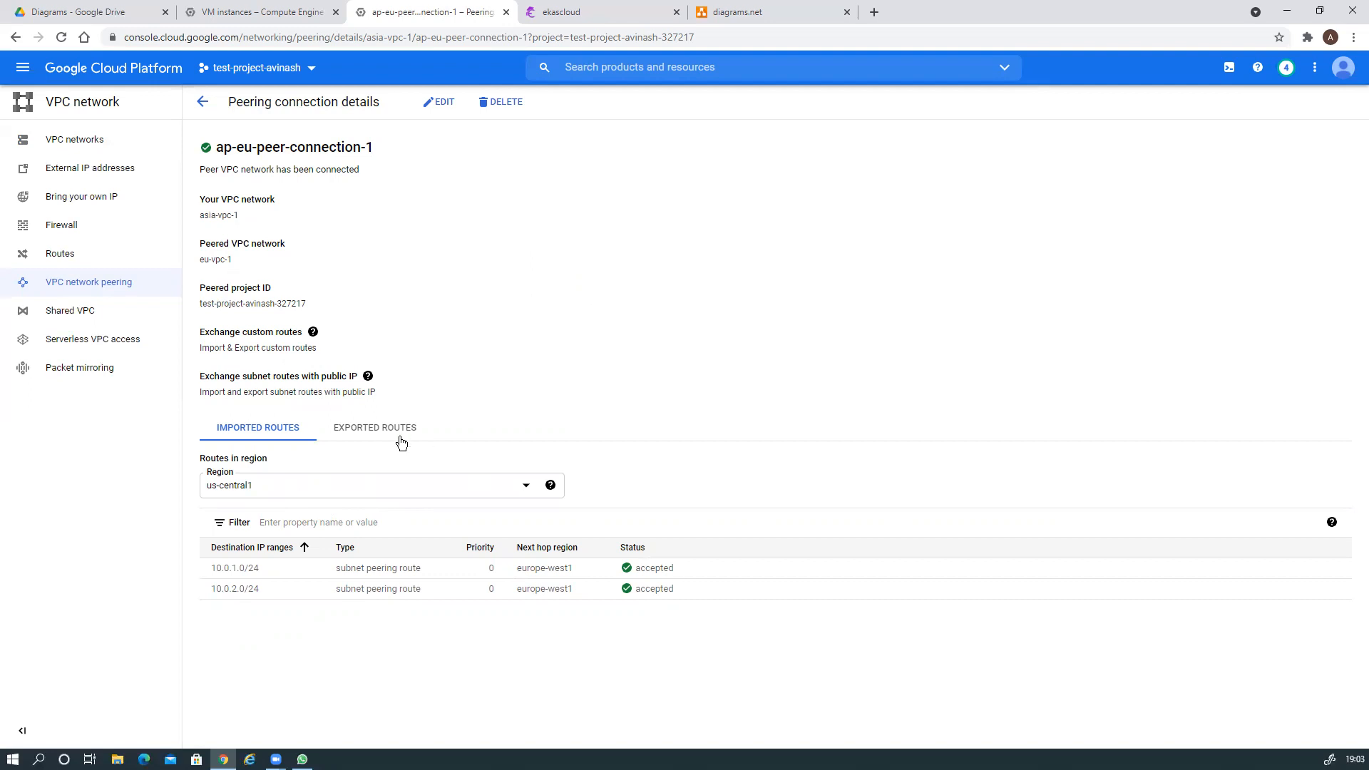
left_click(376, 428)
left_click(270, 436)
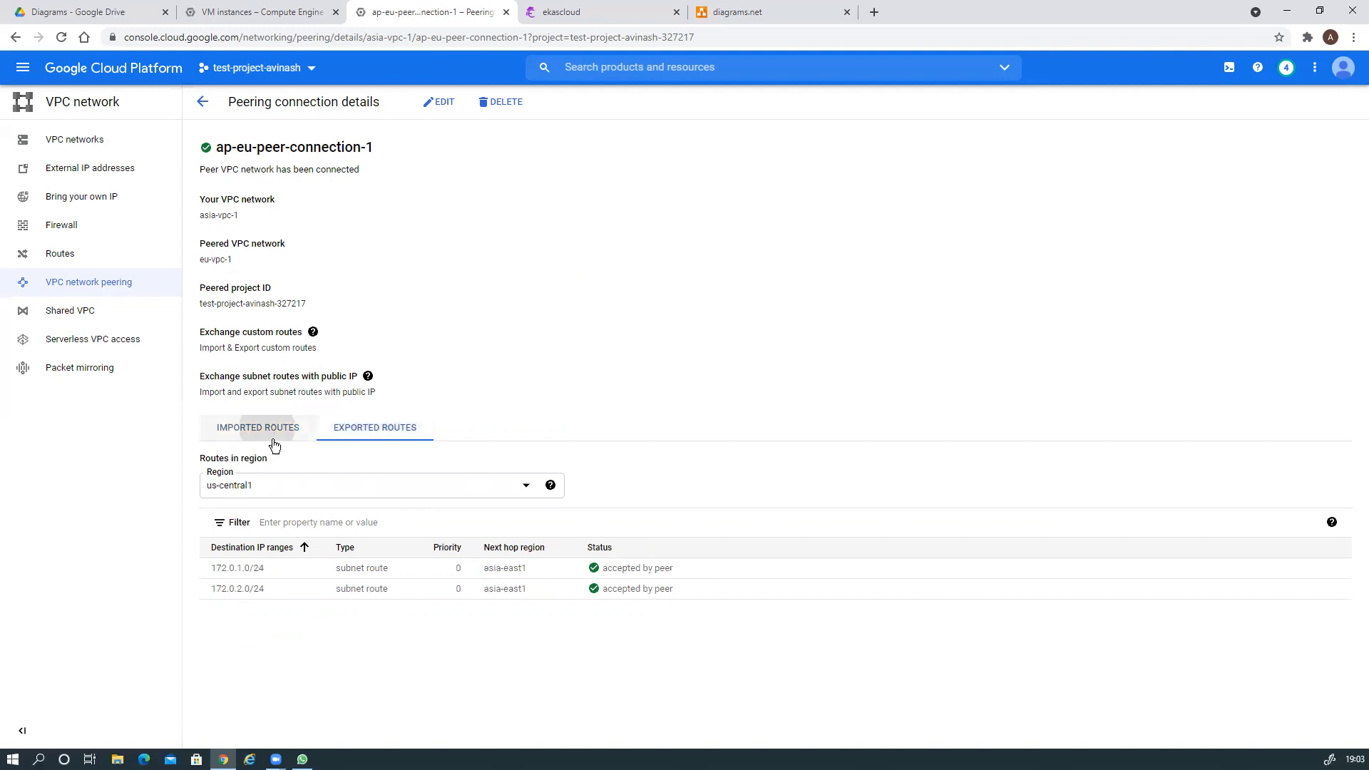
left_click(448, 488)
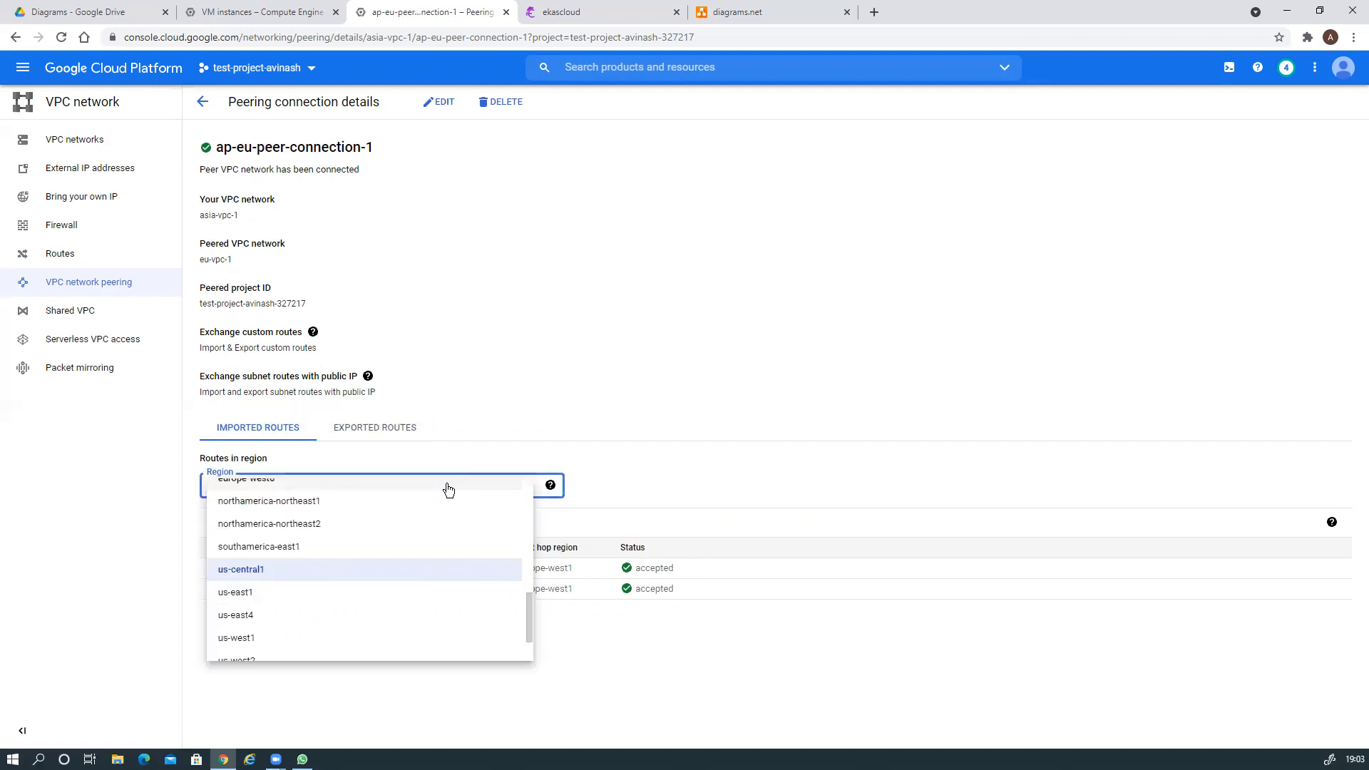
left_click(577, 356)
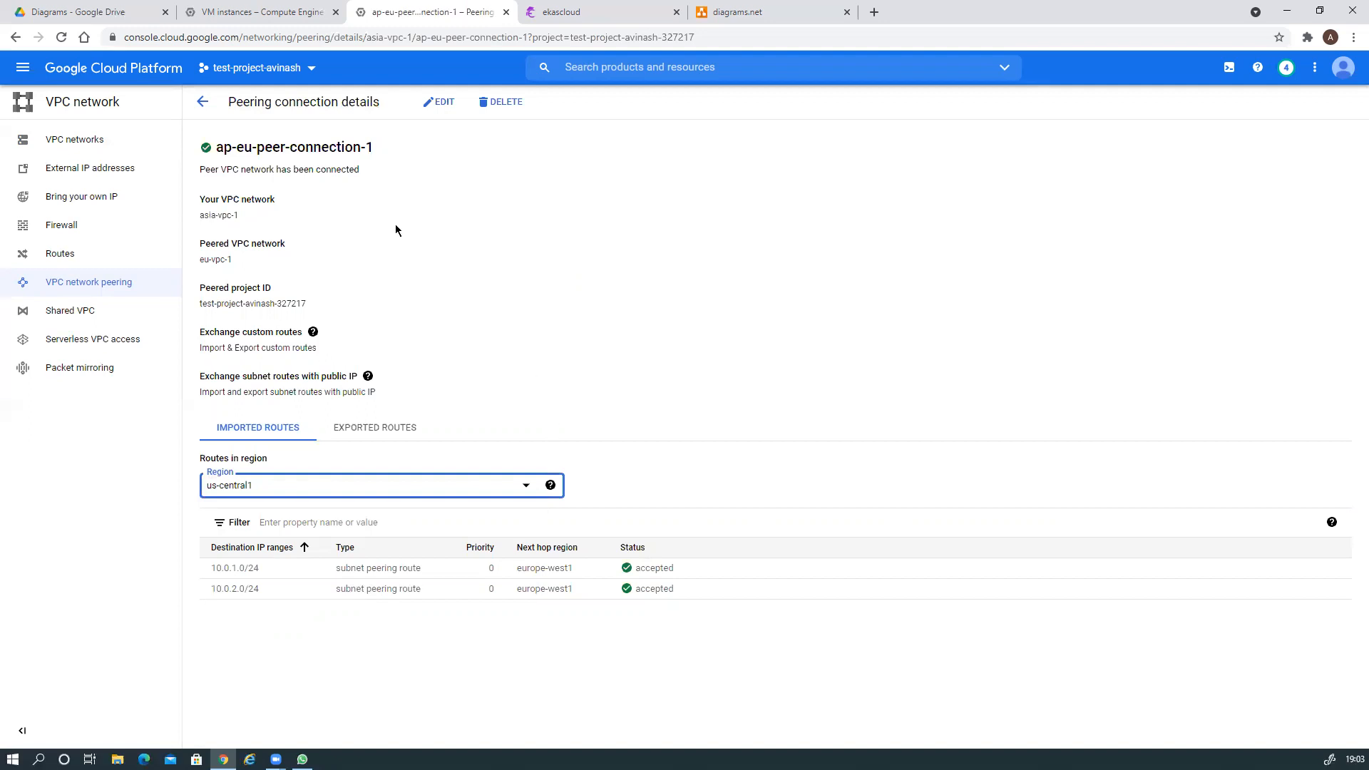
Step: Review the details and imported routes of peering connection eu-ap-peercon-2, and return to the peering list
left_click(203, 102)
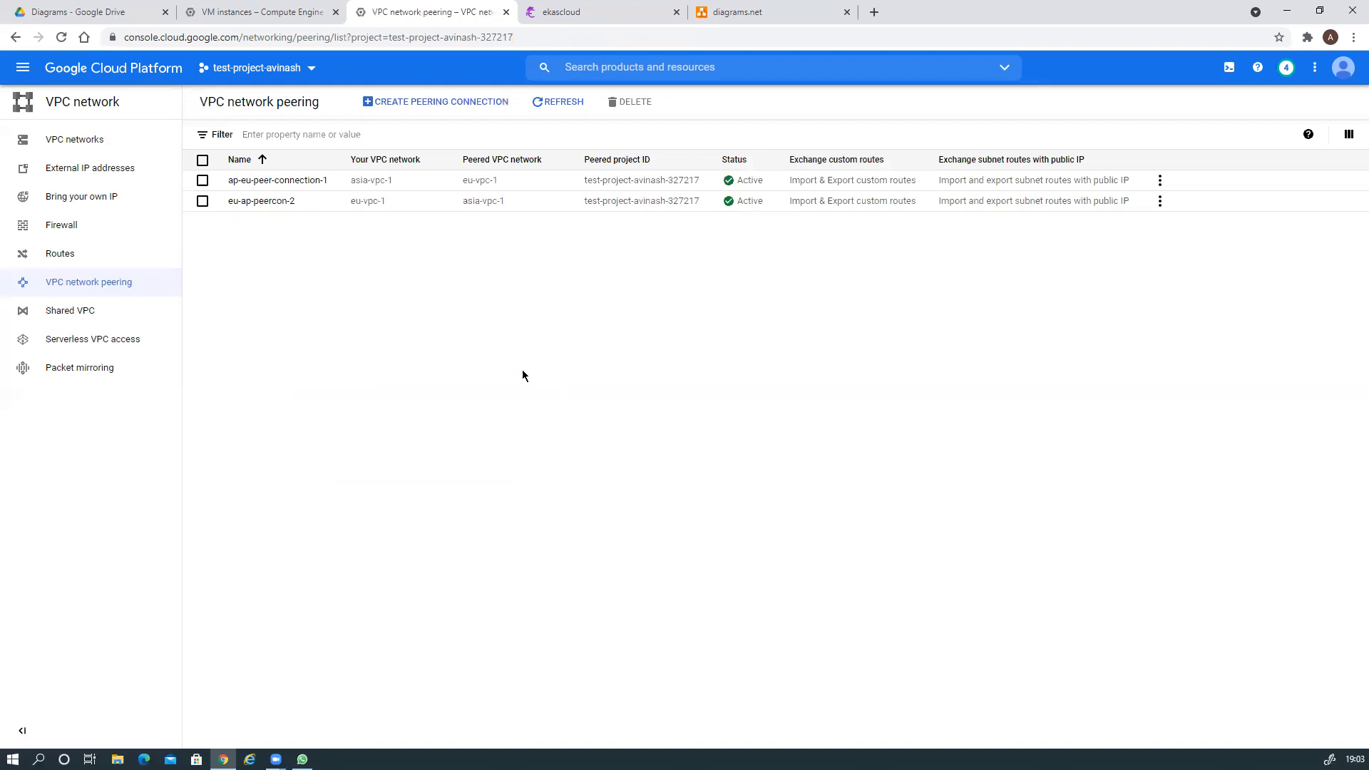
left_click(265, 202)
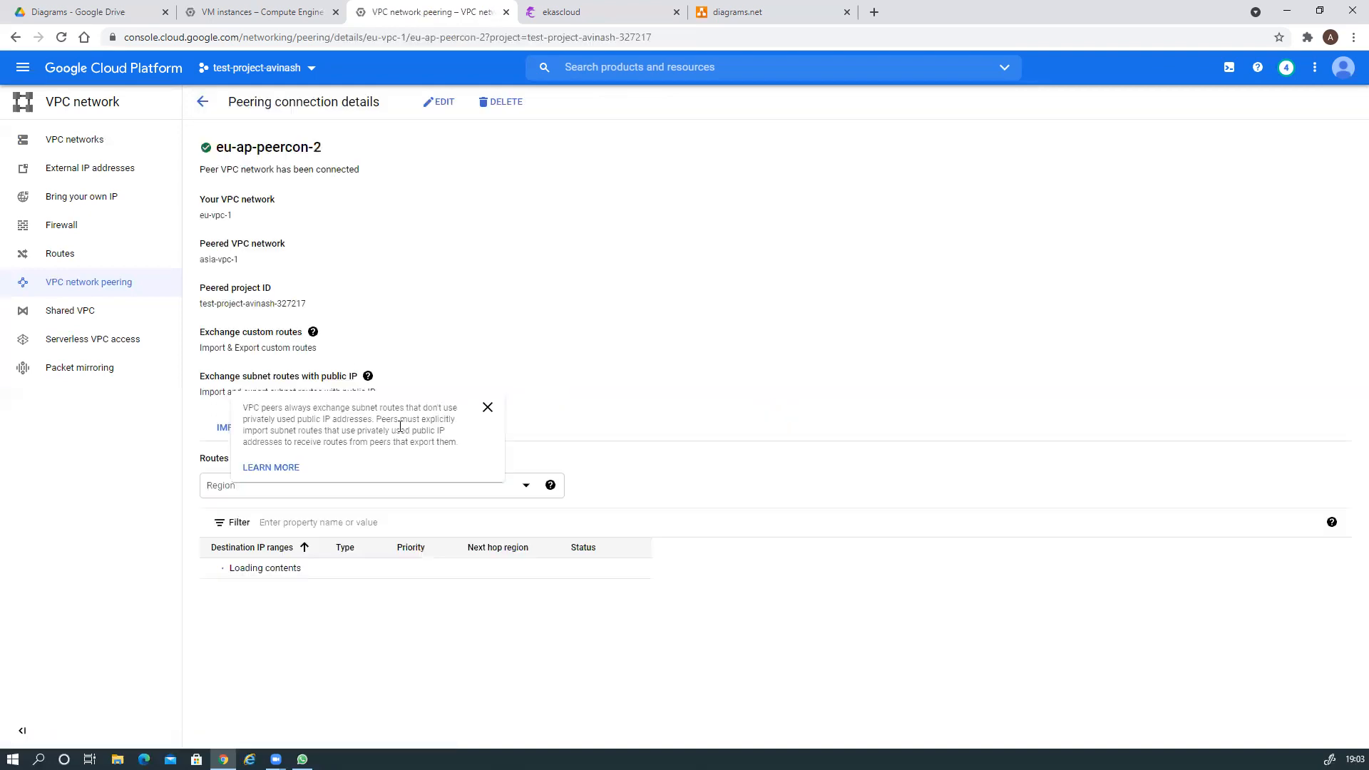
left_click(488, 407)
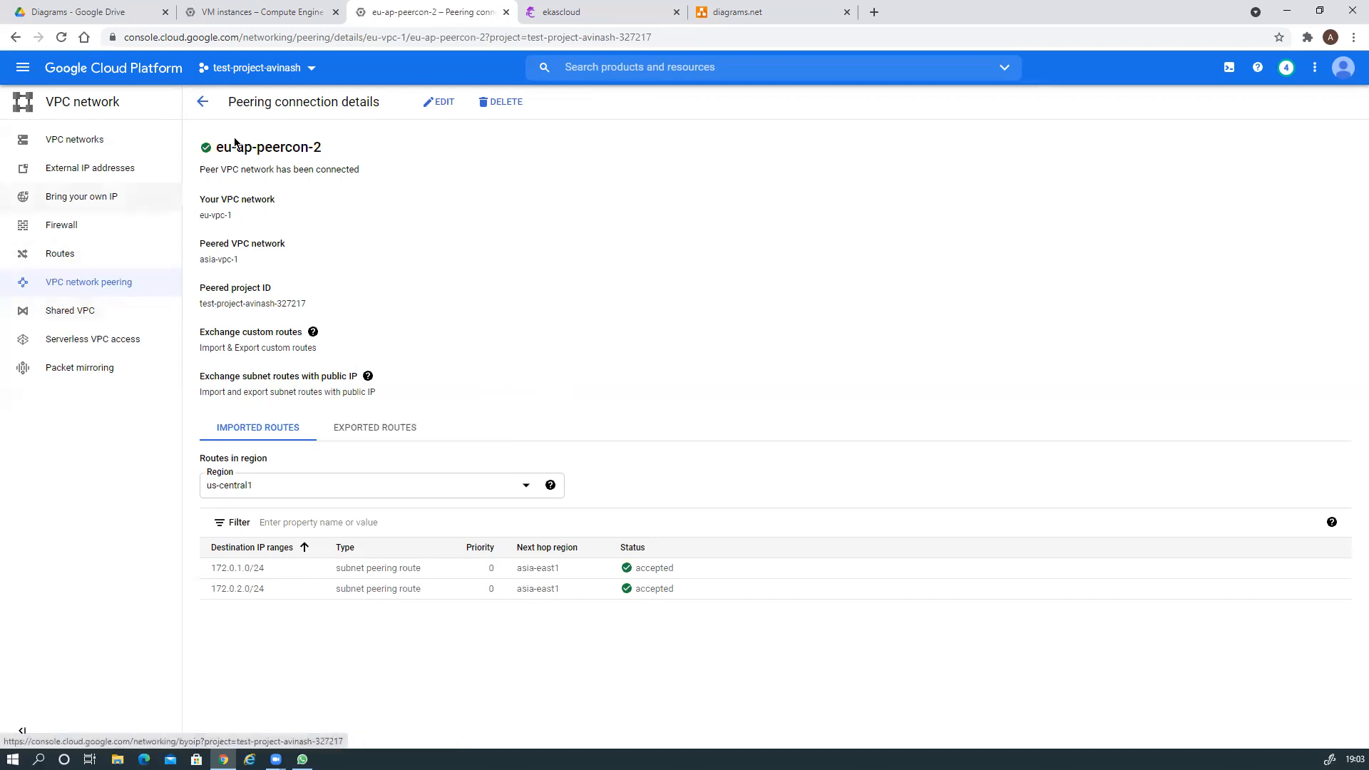
left_click(203, 102)
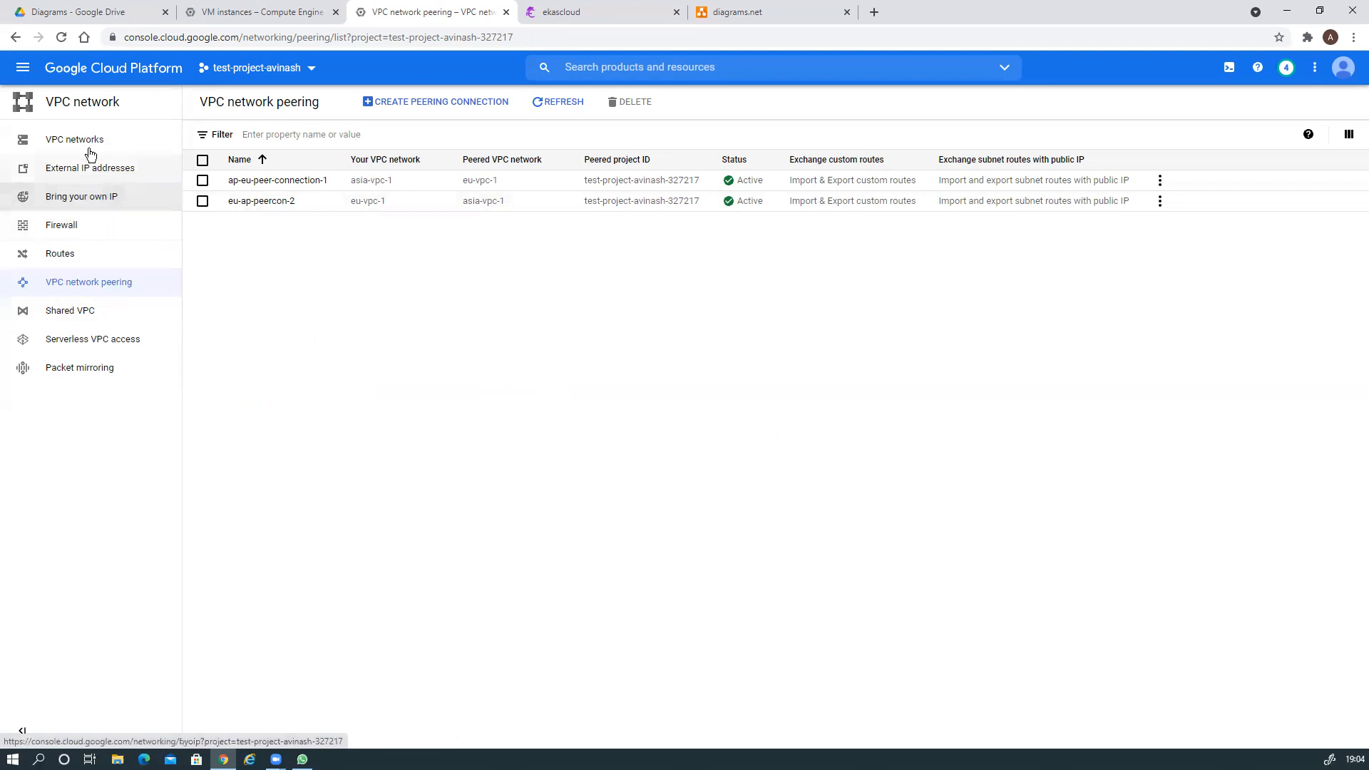
Step: Switch to the Compute Engine VM instances list and deselect all four Windows instances
left_click(270, 12)
left_click(547, 610)
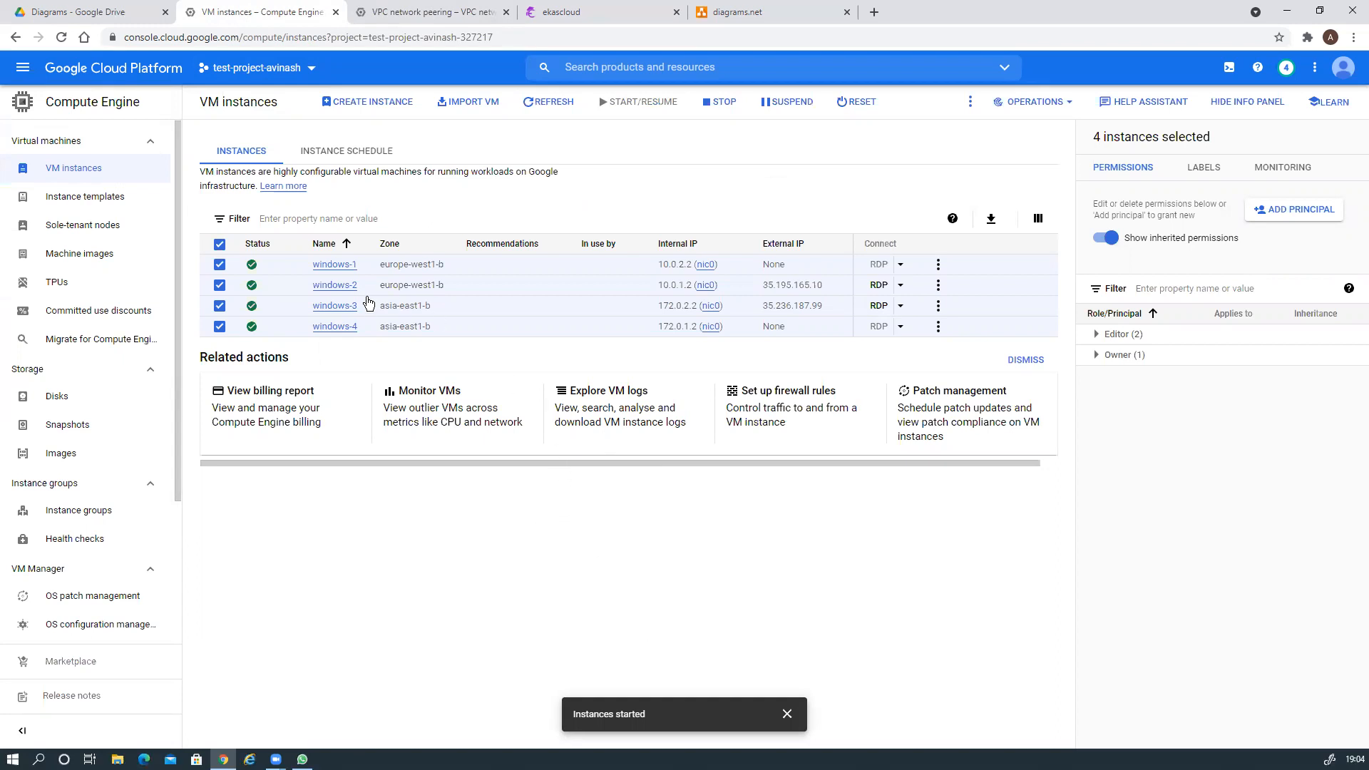
left_click(220, 244)
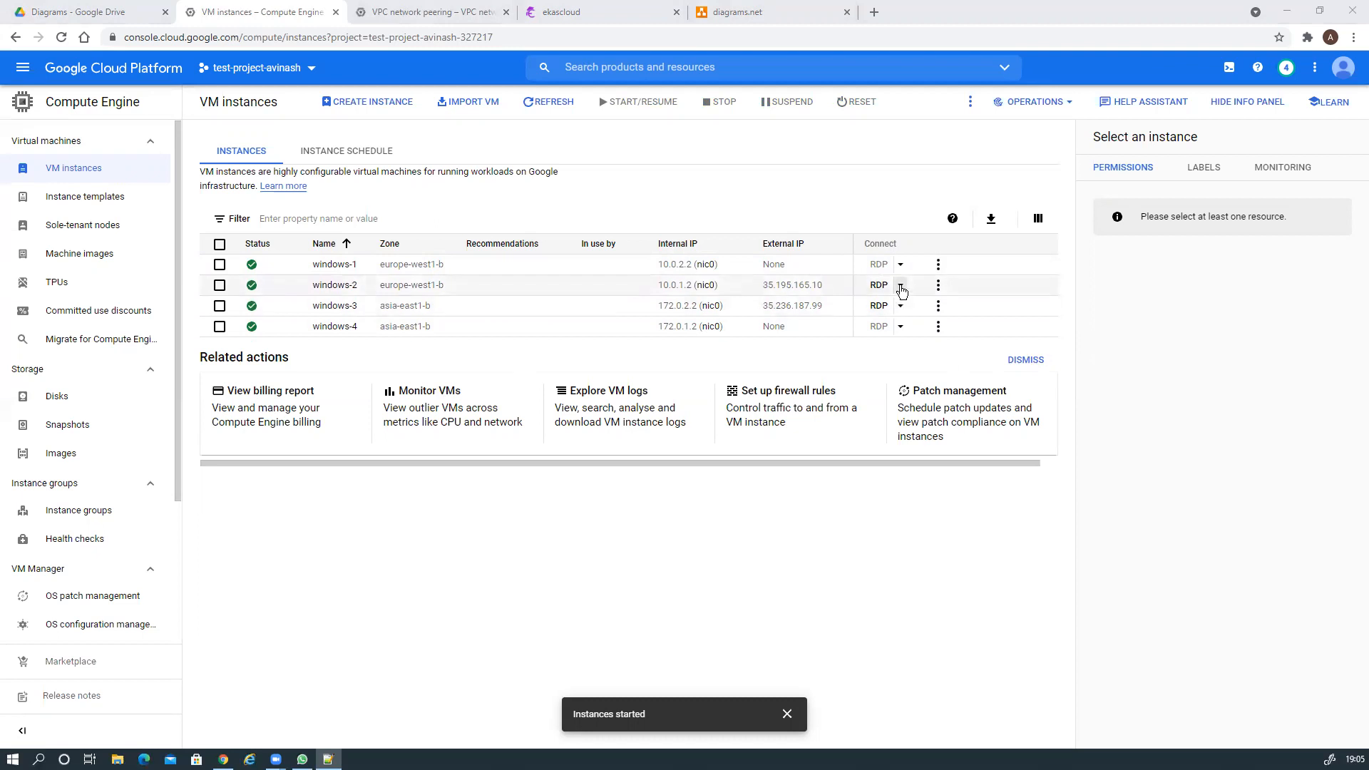
Step: Open Remote Desktop Connection and start connecting to windows-2 at 35.195.165.10
left_click(39, 759)
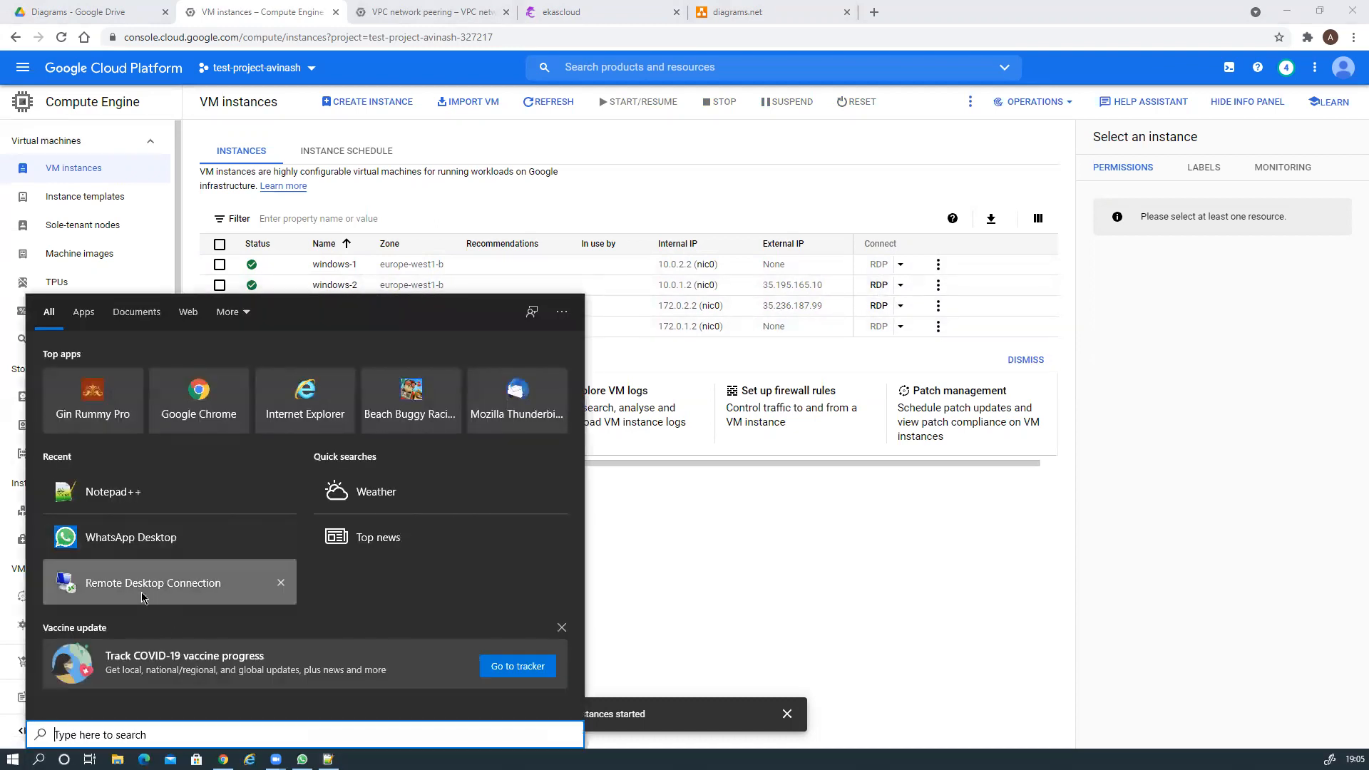
left_click(142, 597)
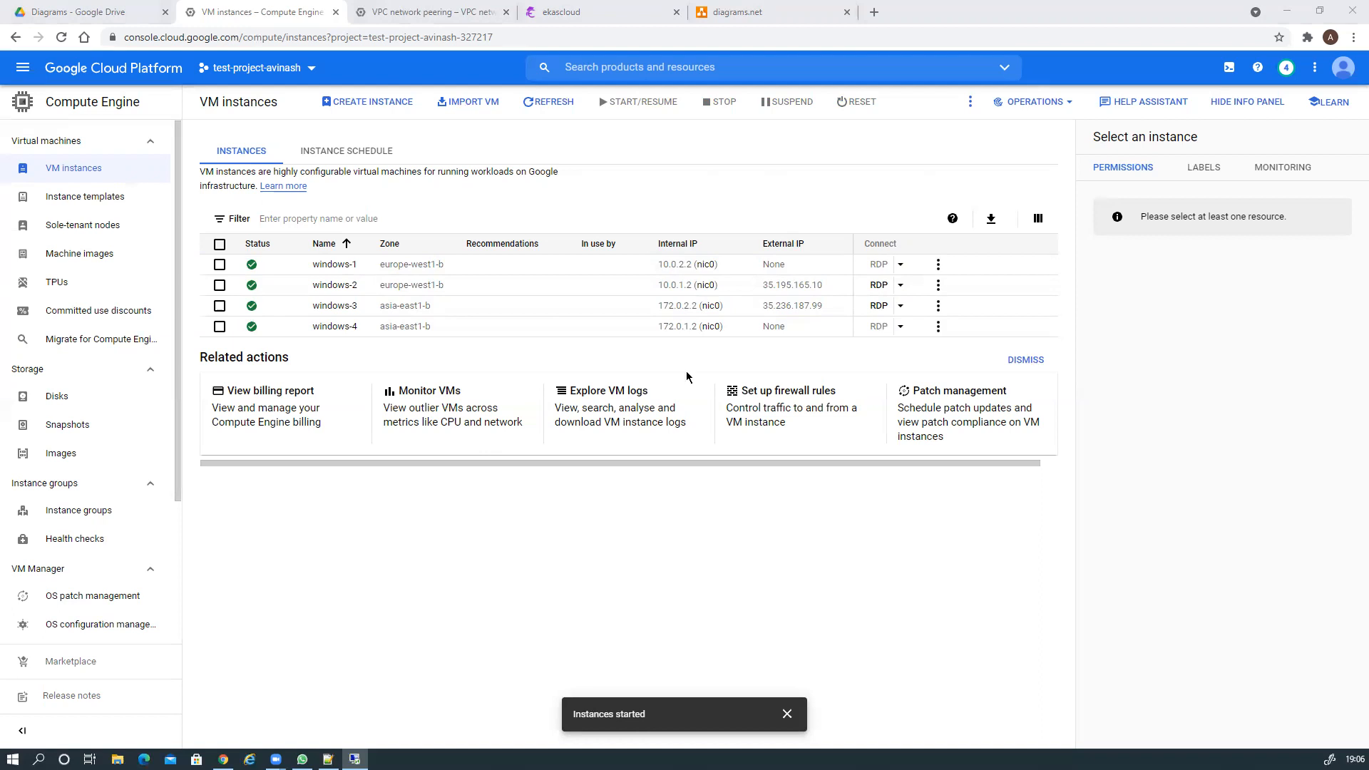
left_click(709, 523)
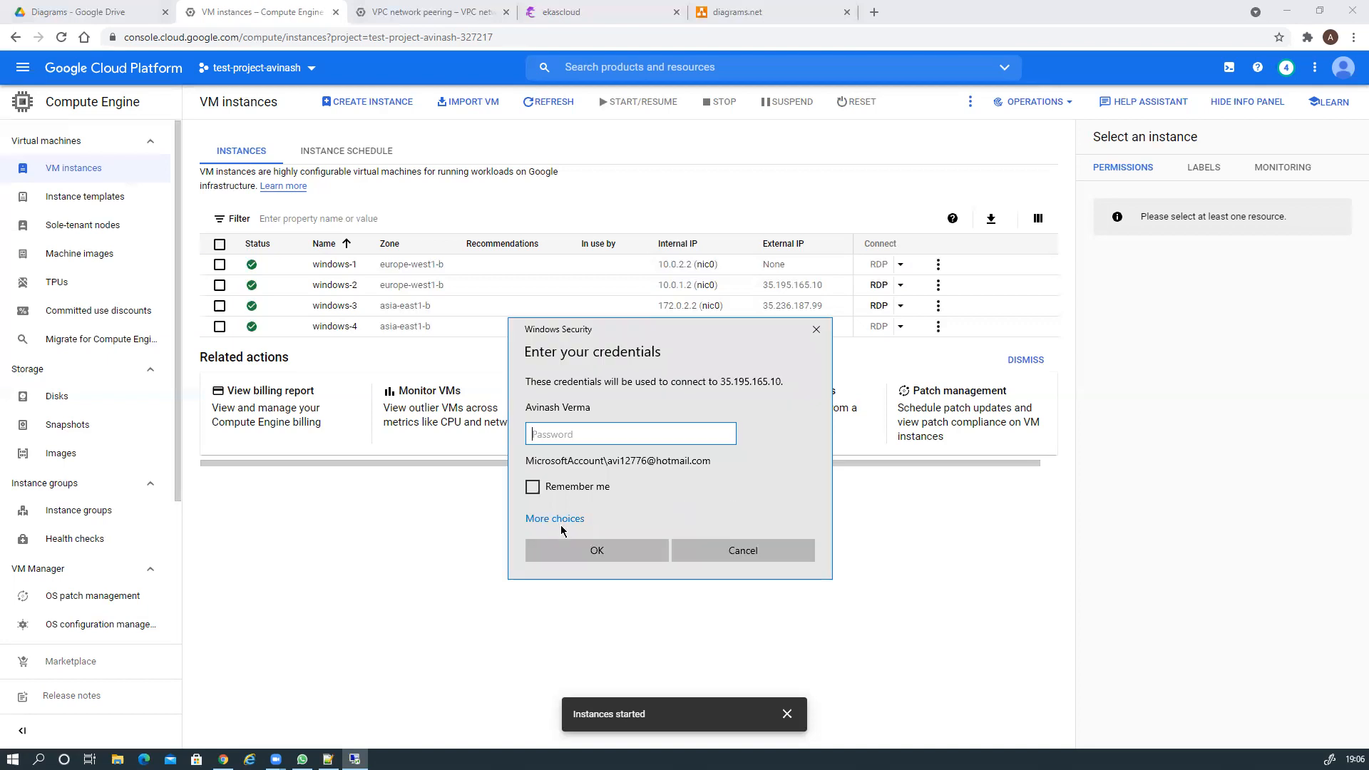
Step: Sign in to windows-2 with a different account's username and password, and accept the untrusted certificate
left_click(561, 519)
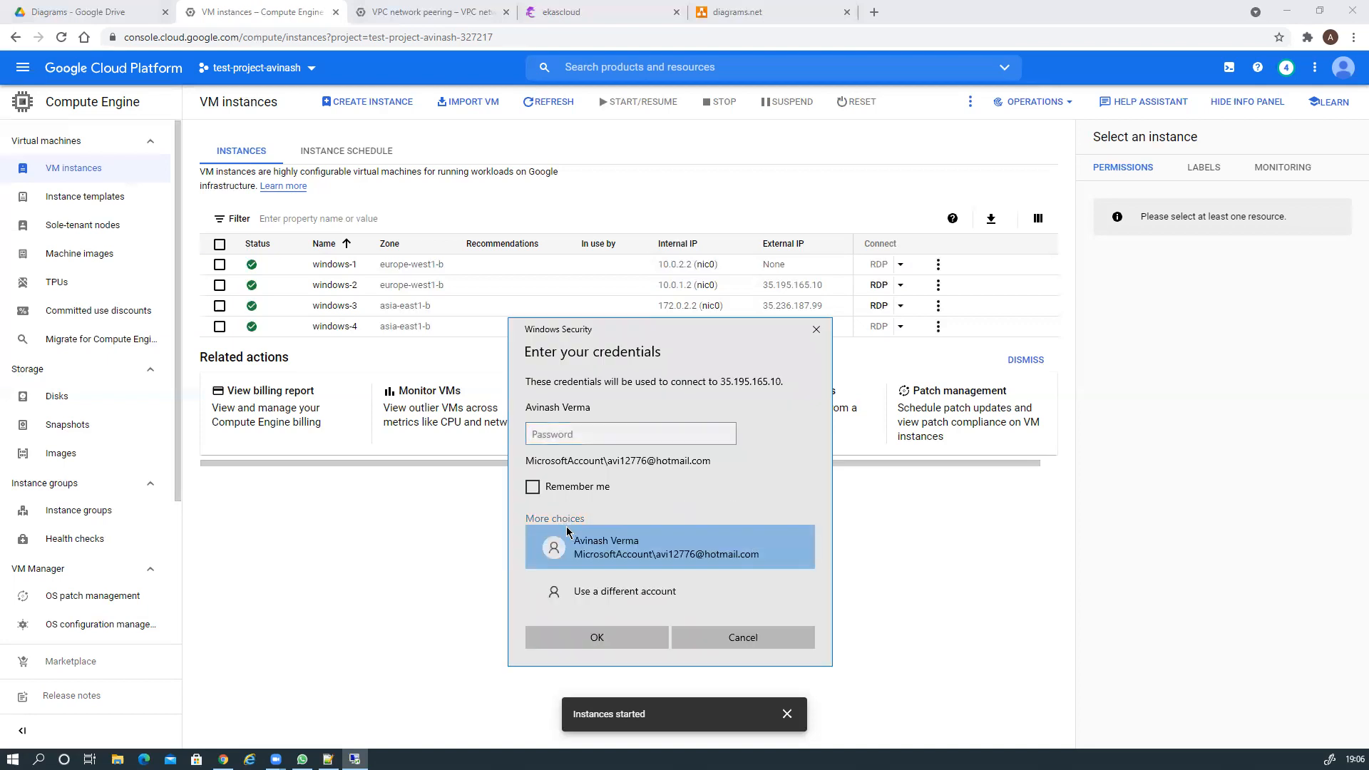
left_click(588, 597)
type("a")
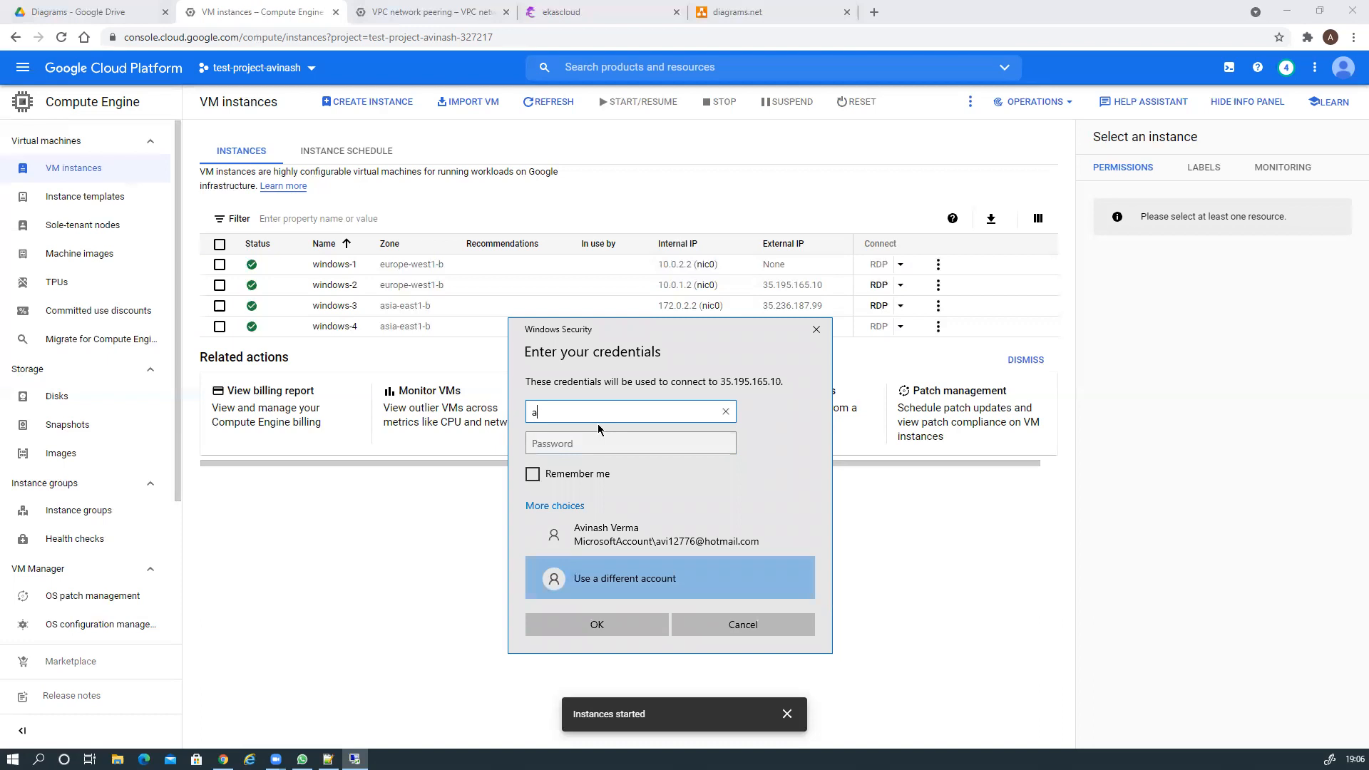
type("vi12776")
key("Tab")
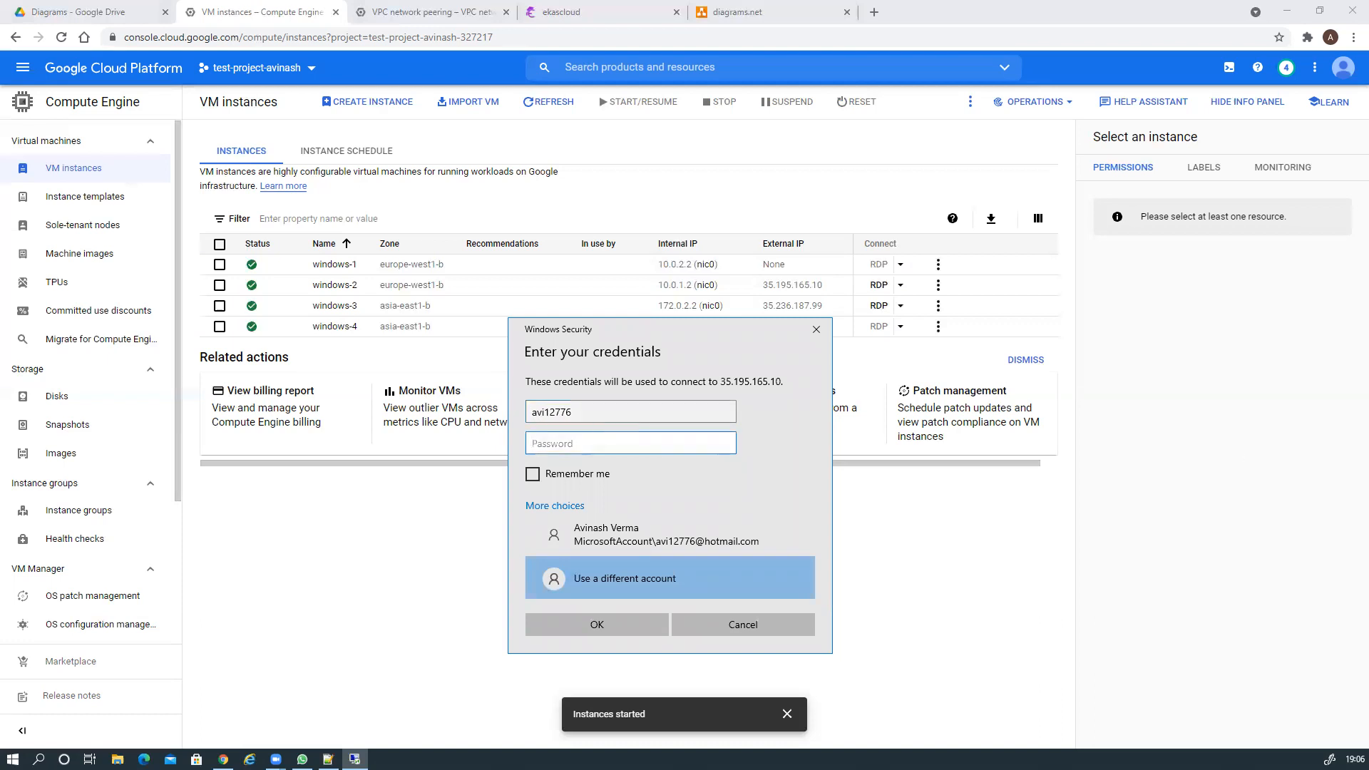
key("alt+Tab")
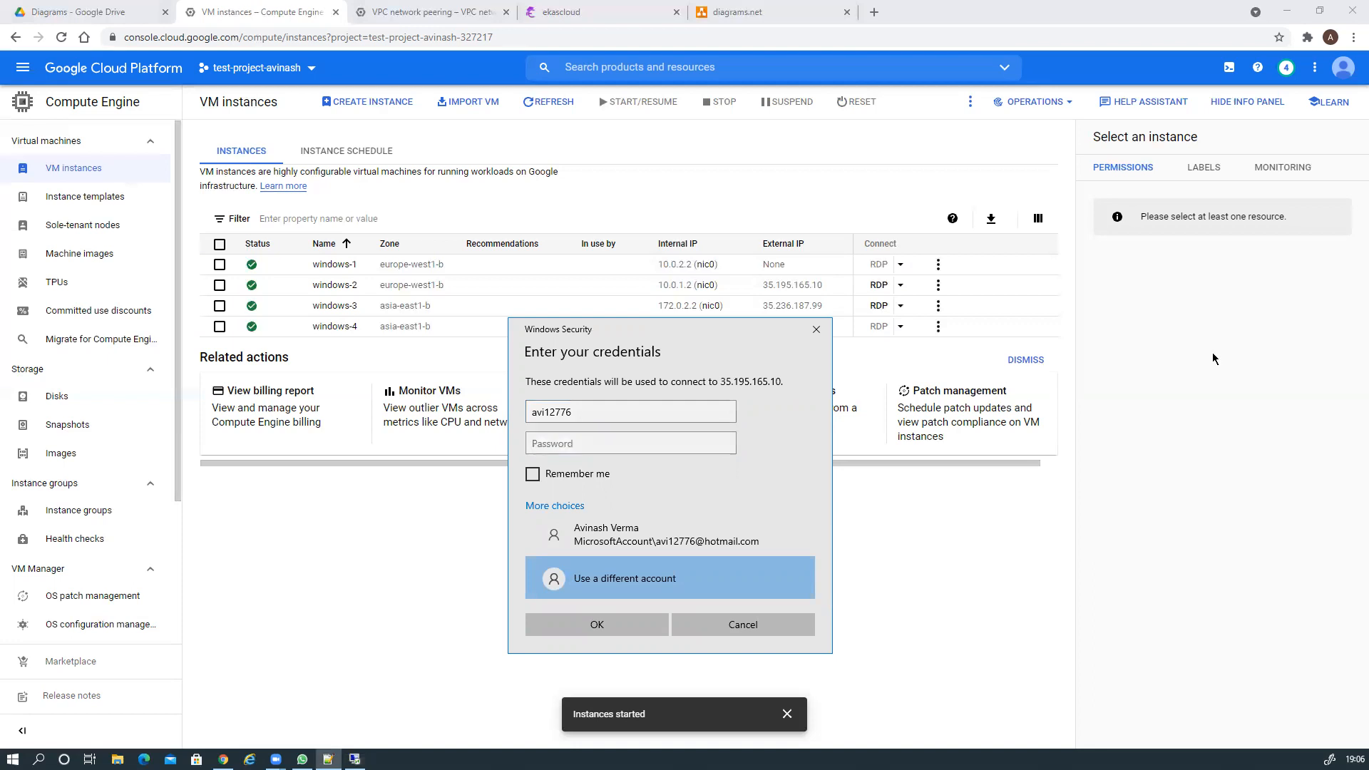
left_click(539, 448)
key("ctrl+v")
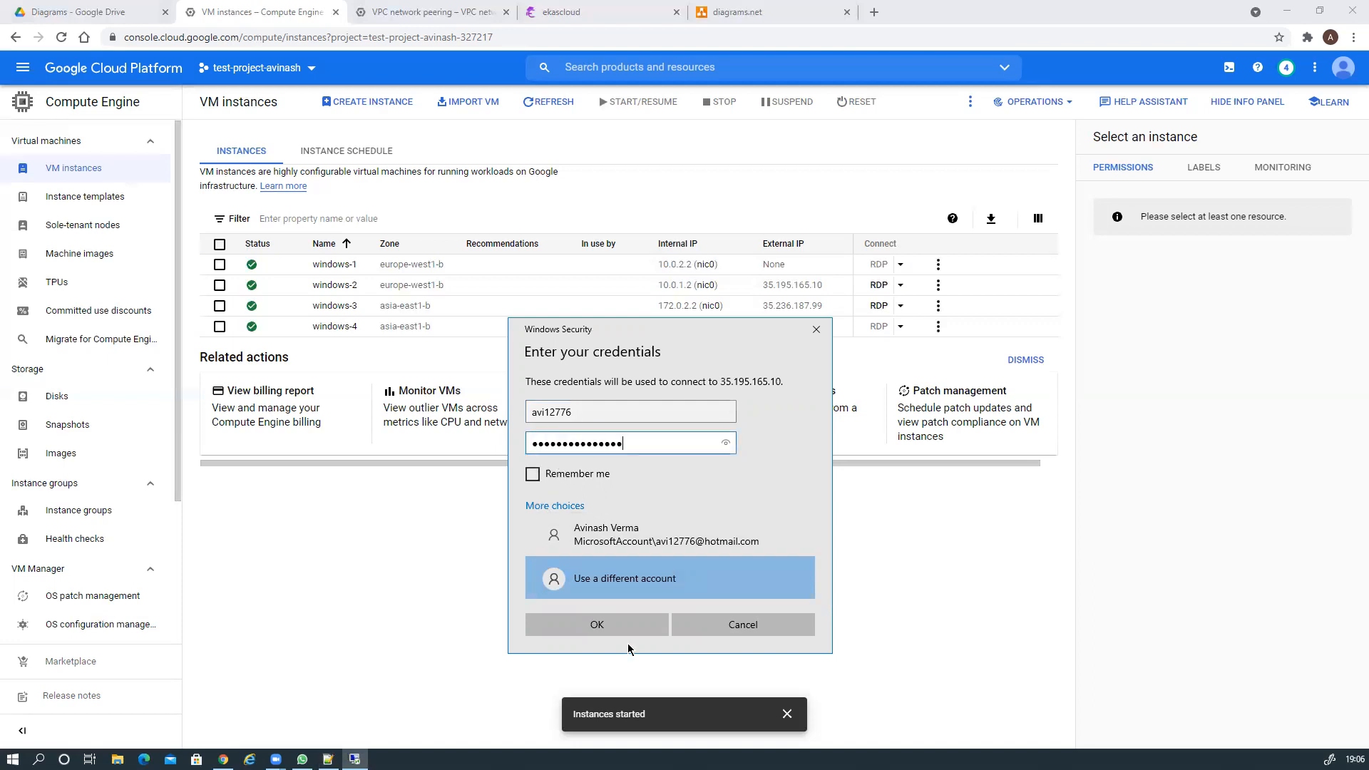
left_click(616, 628)
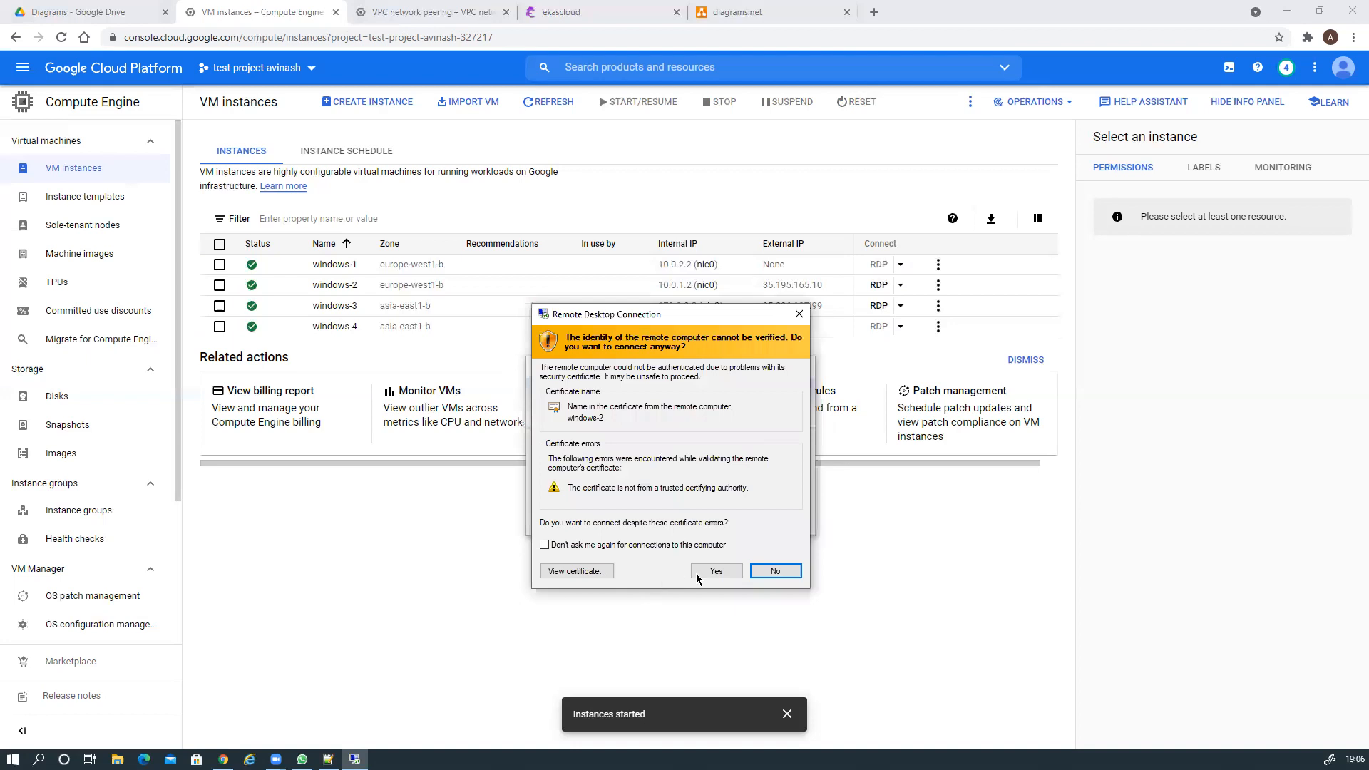
left_click(715, 571)
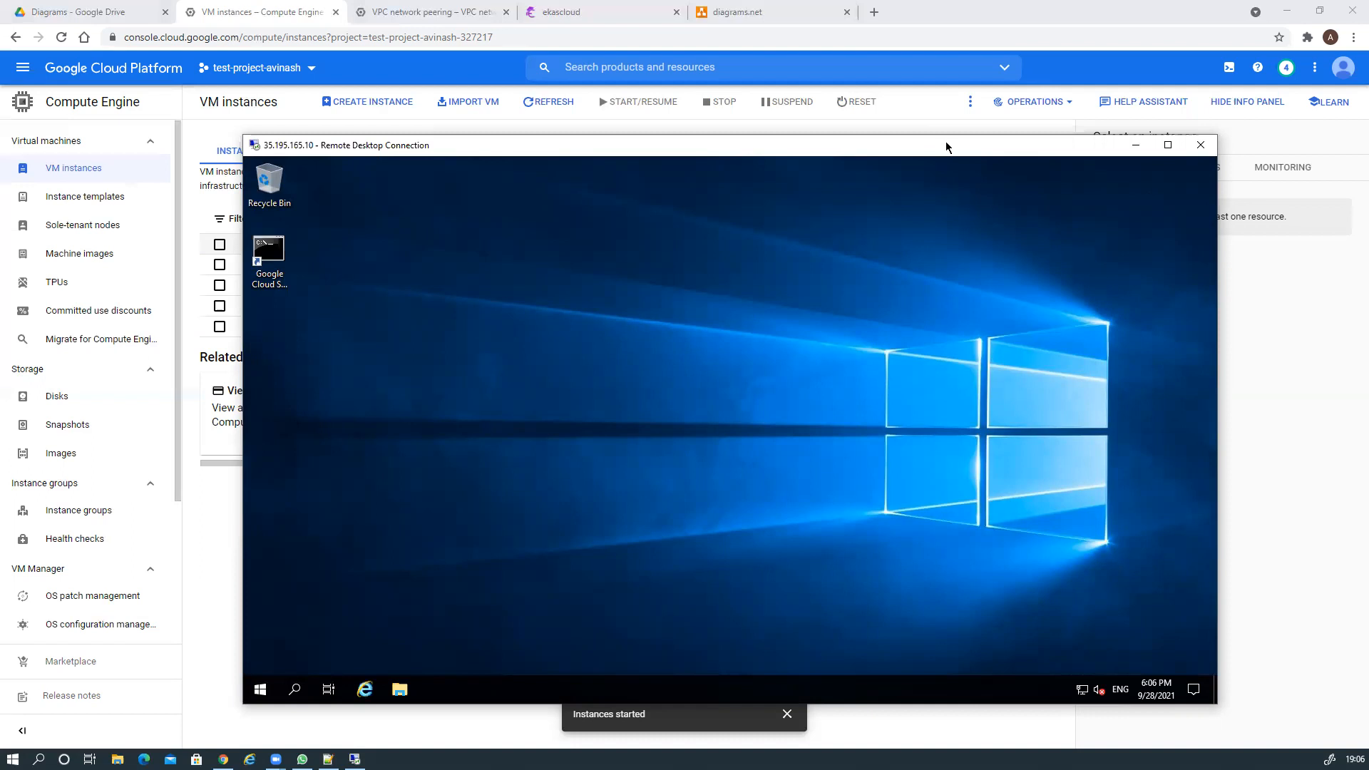
Step: Move the windows-2 session window out of the way and start a second Remote Desktop connection to windows-3 at 35.236.187.99
left_click_drag(945, 146, 703, 49)
left_click(1165, 371)
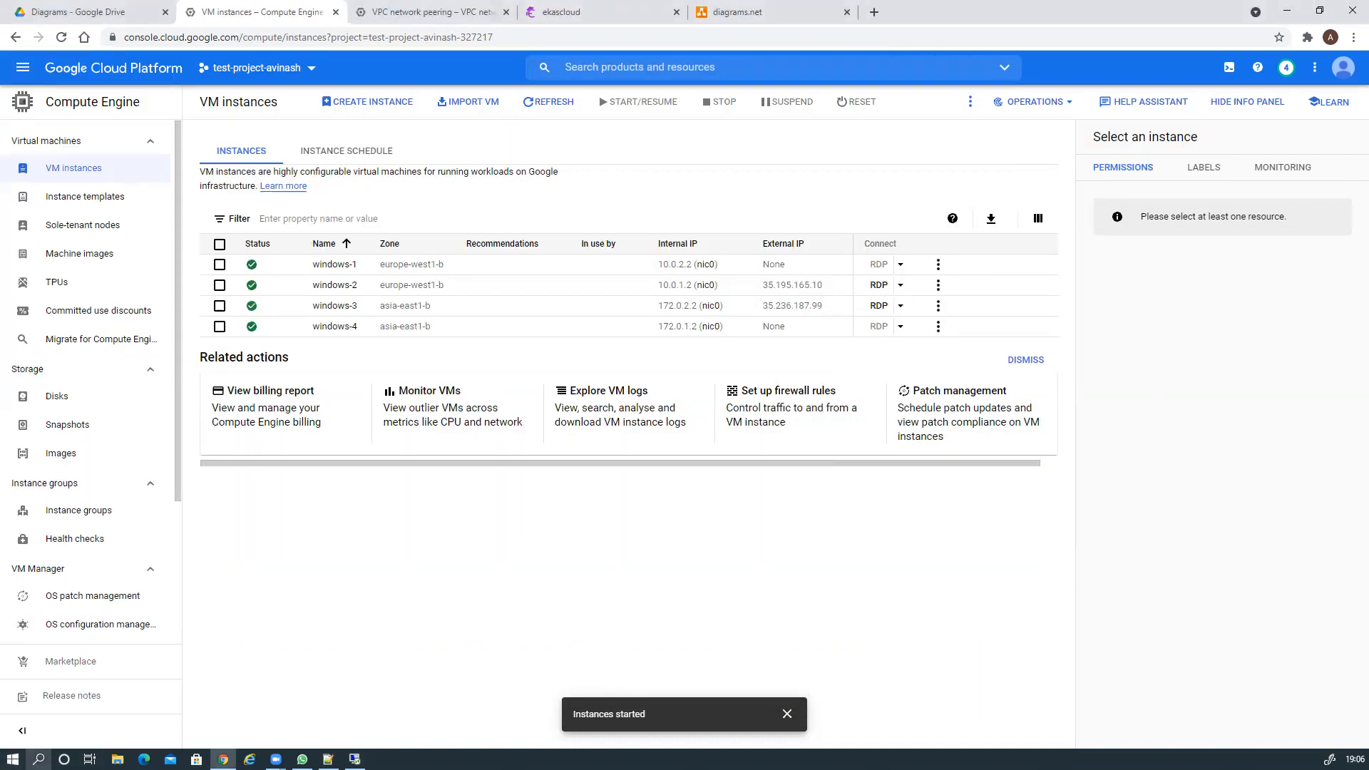
left_click(38, 759)
left_click(105, 589)
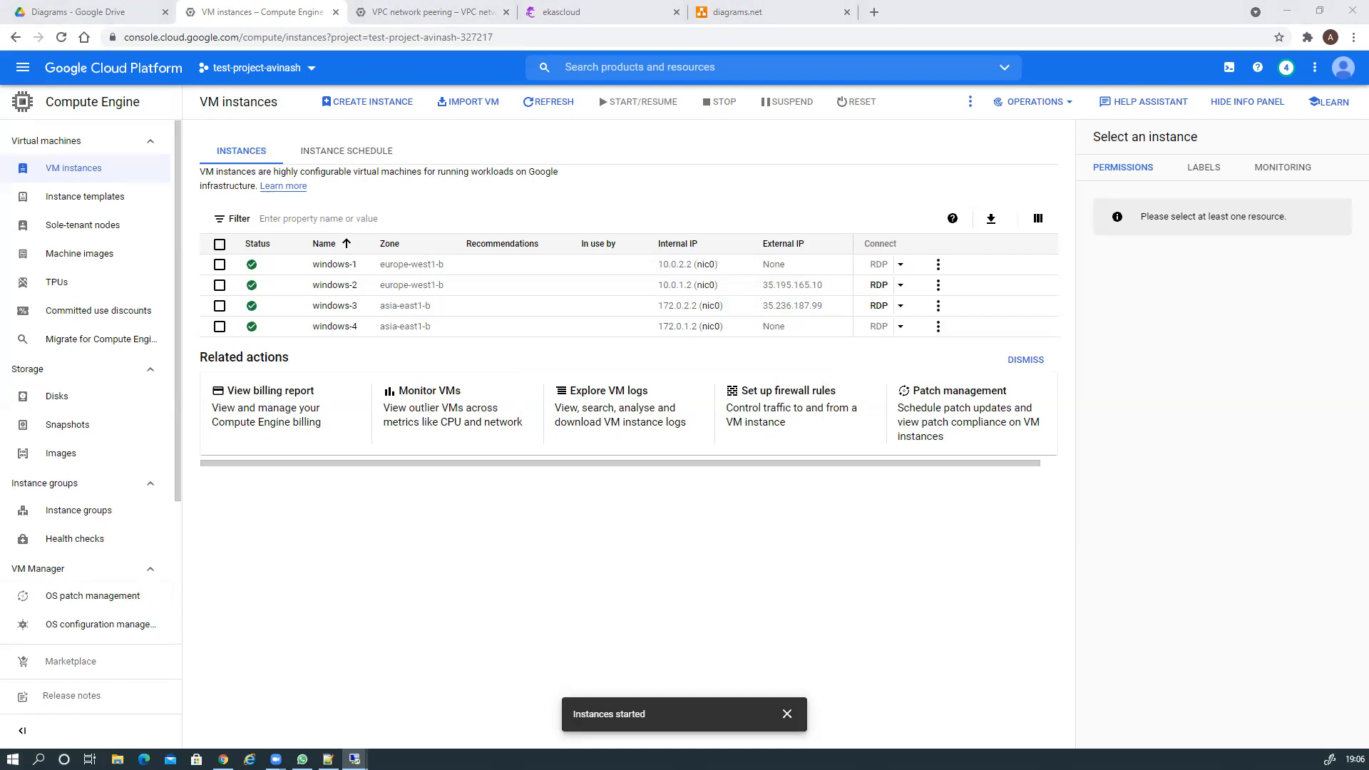
left_click(665, 438)
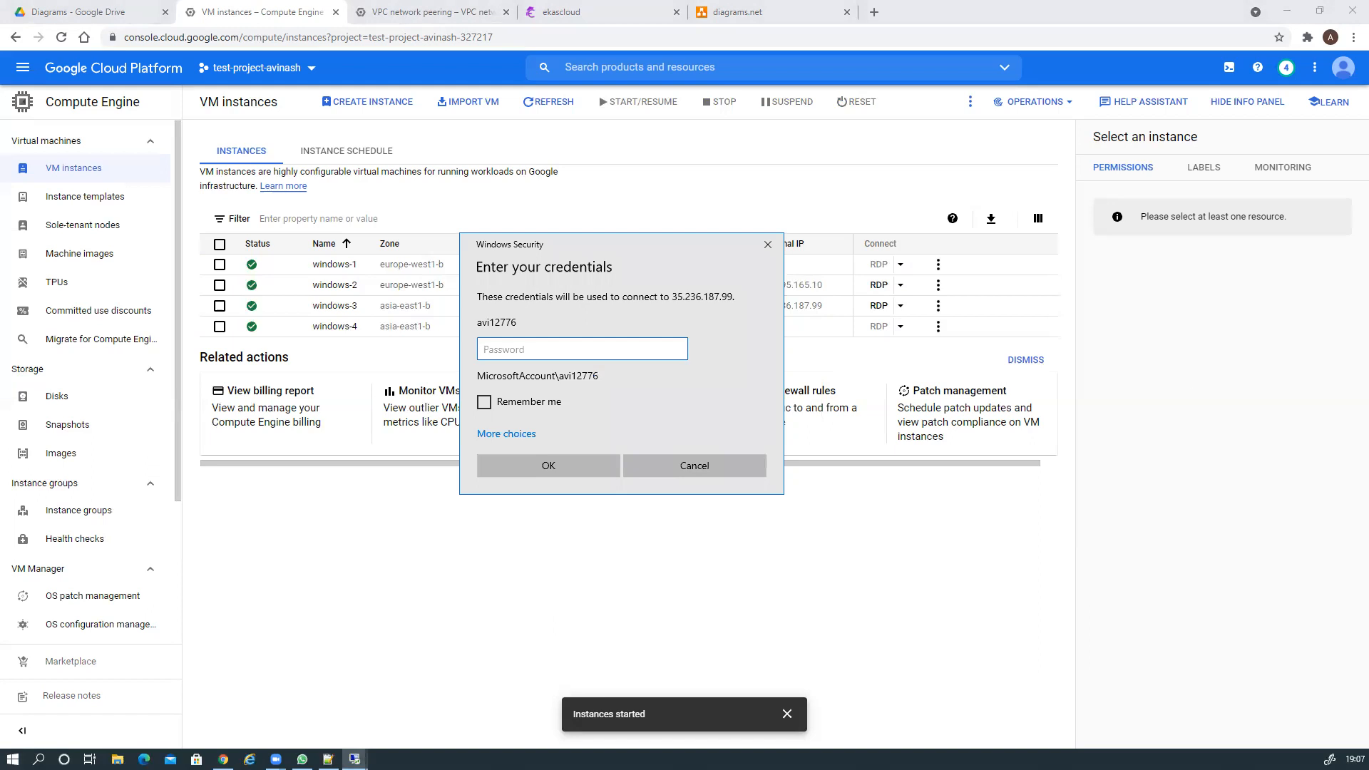
Step: Paste the account password to sign in to windows-3, and accept connecting to the remote computer
key("alt+Tab")
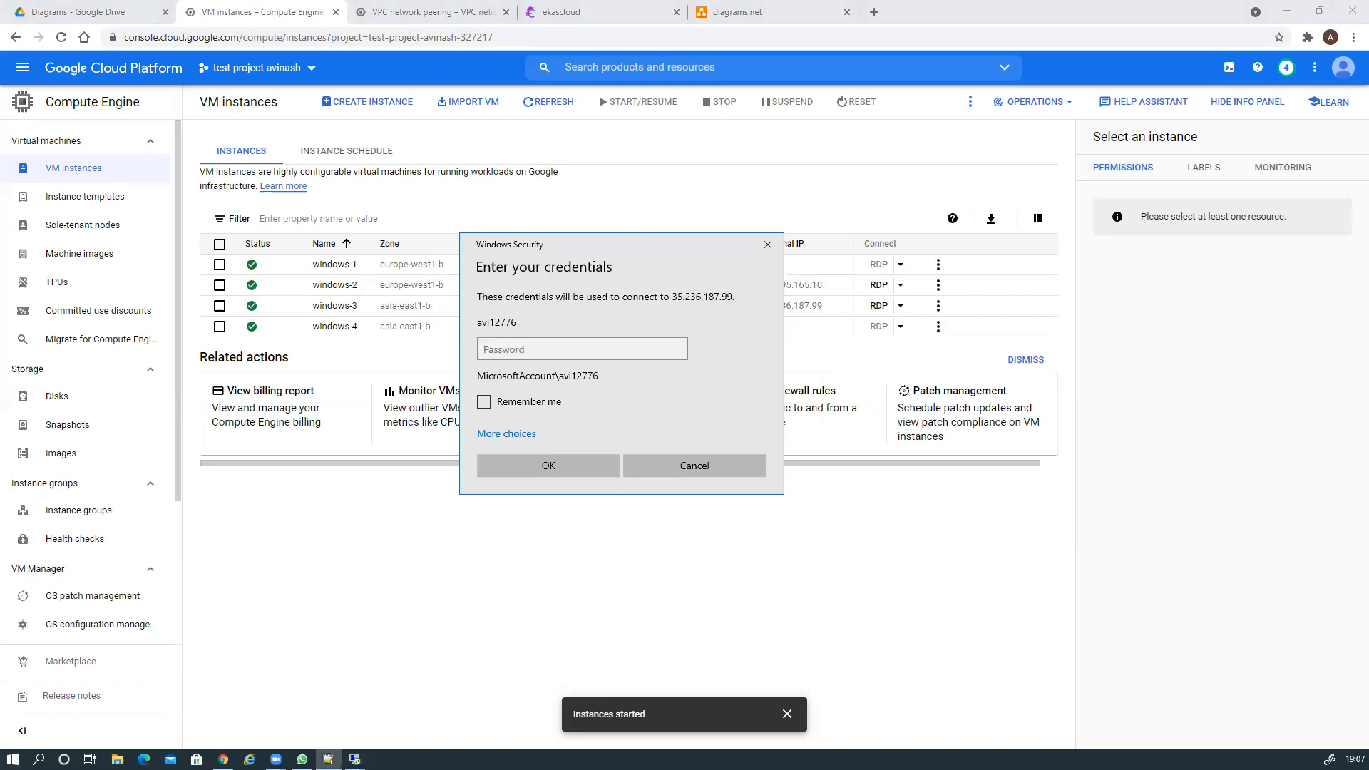
key("alt+Tab")
key("ctrl+v")
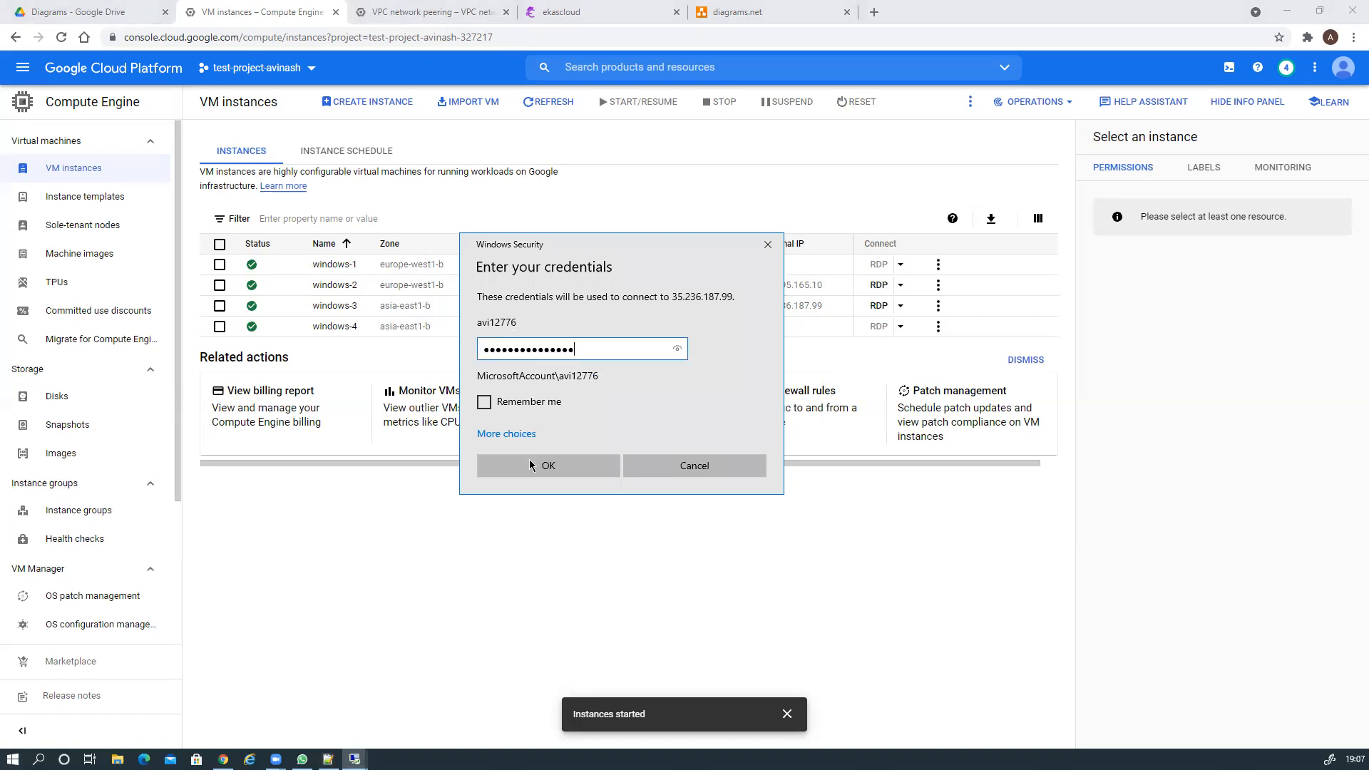
left_click(536, 469)
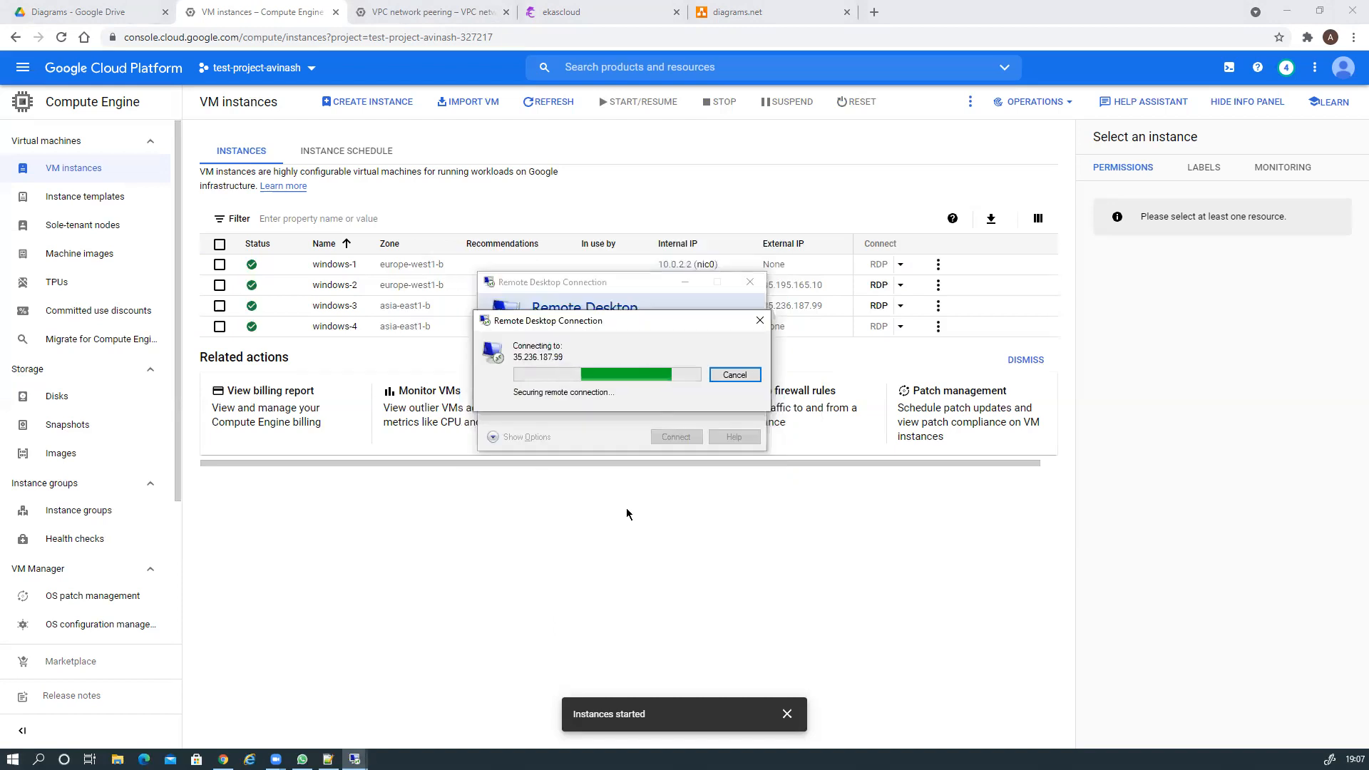
left_click(667, 486)
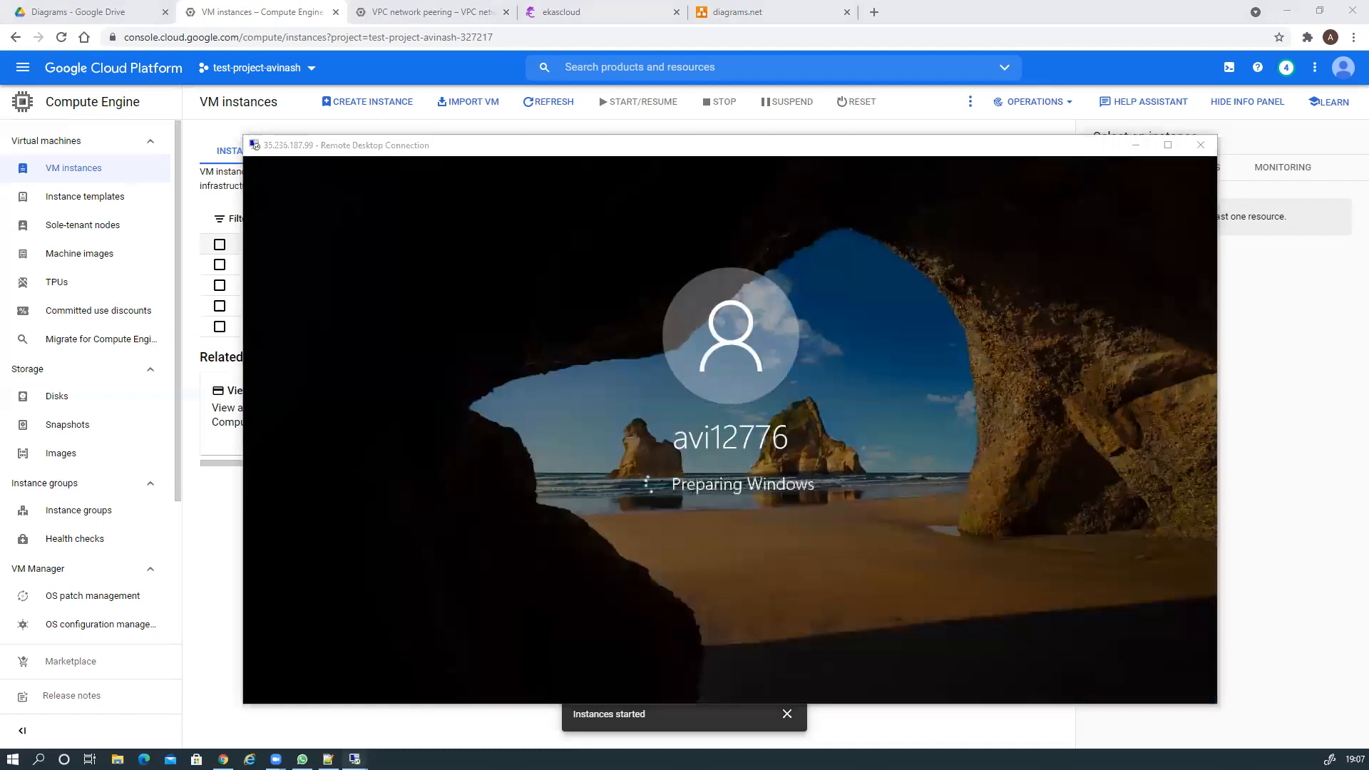
Step: Arrange the windows-2 and windows-3 session windows so both are accessible, and dismiss the Windows Admin Center message on windows-3
left_click(354, 758)
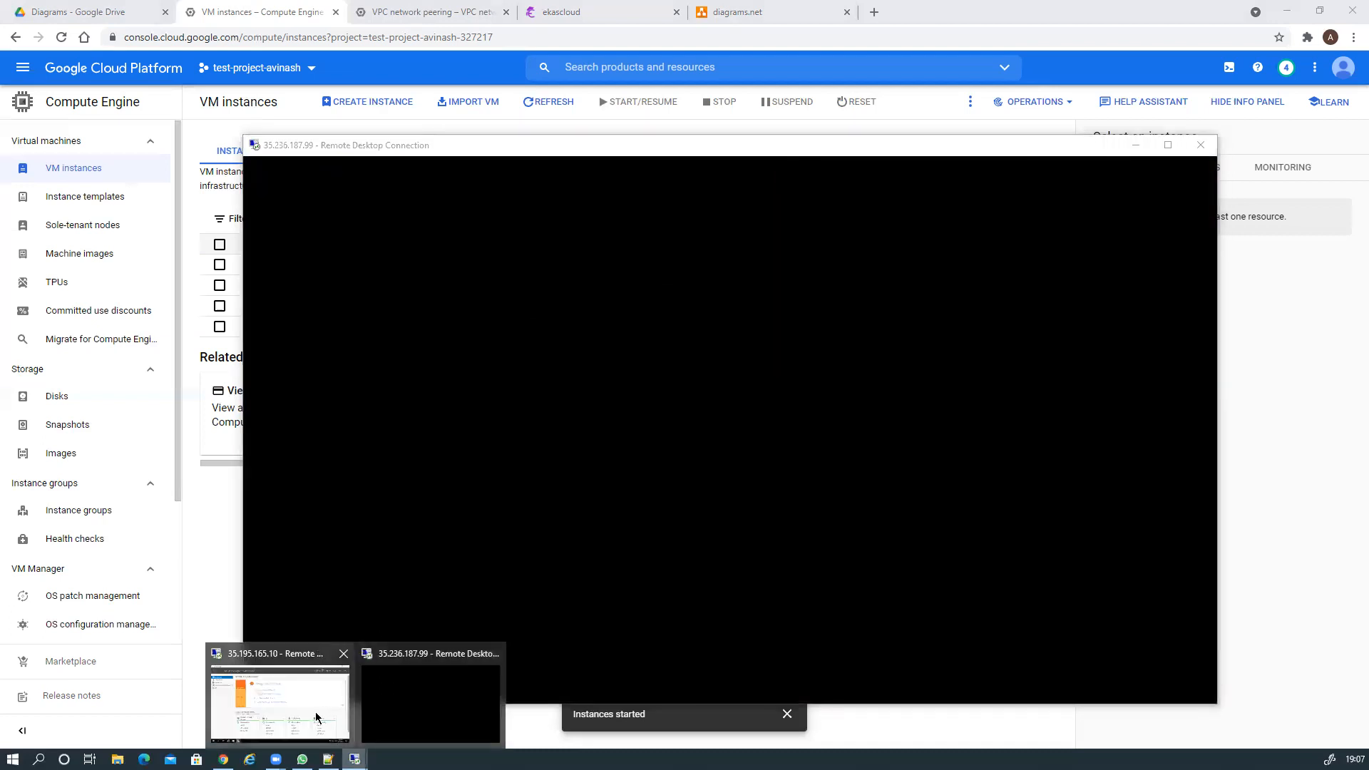
left_click(280, 702)
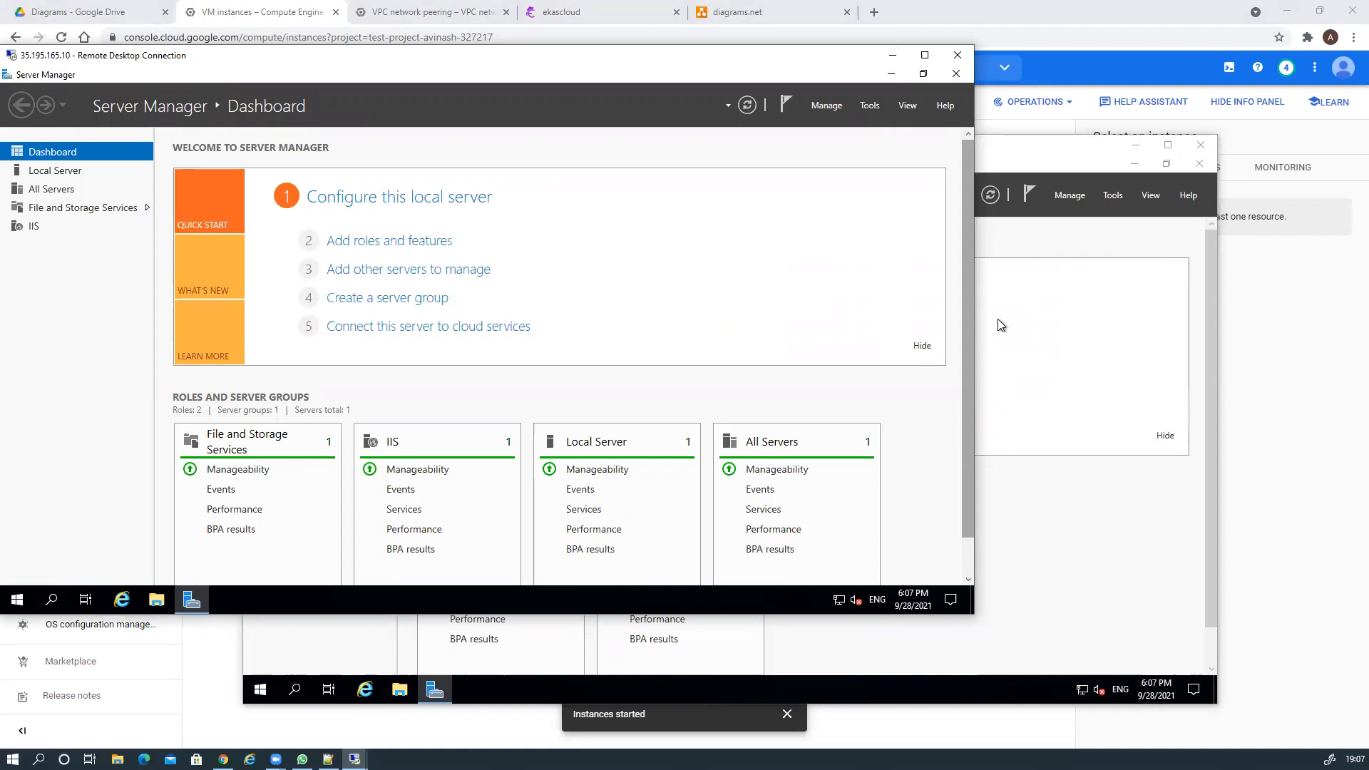
left_click(1042, 153)
left_click_drag(1043, 153, 1144, 130)
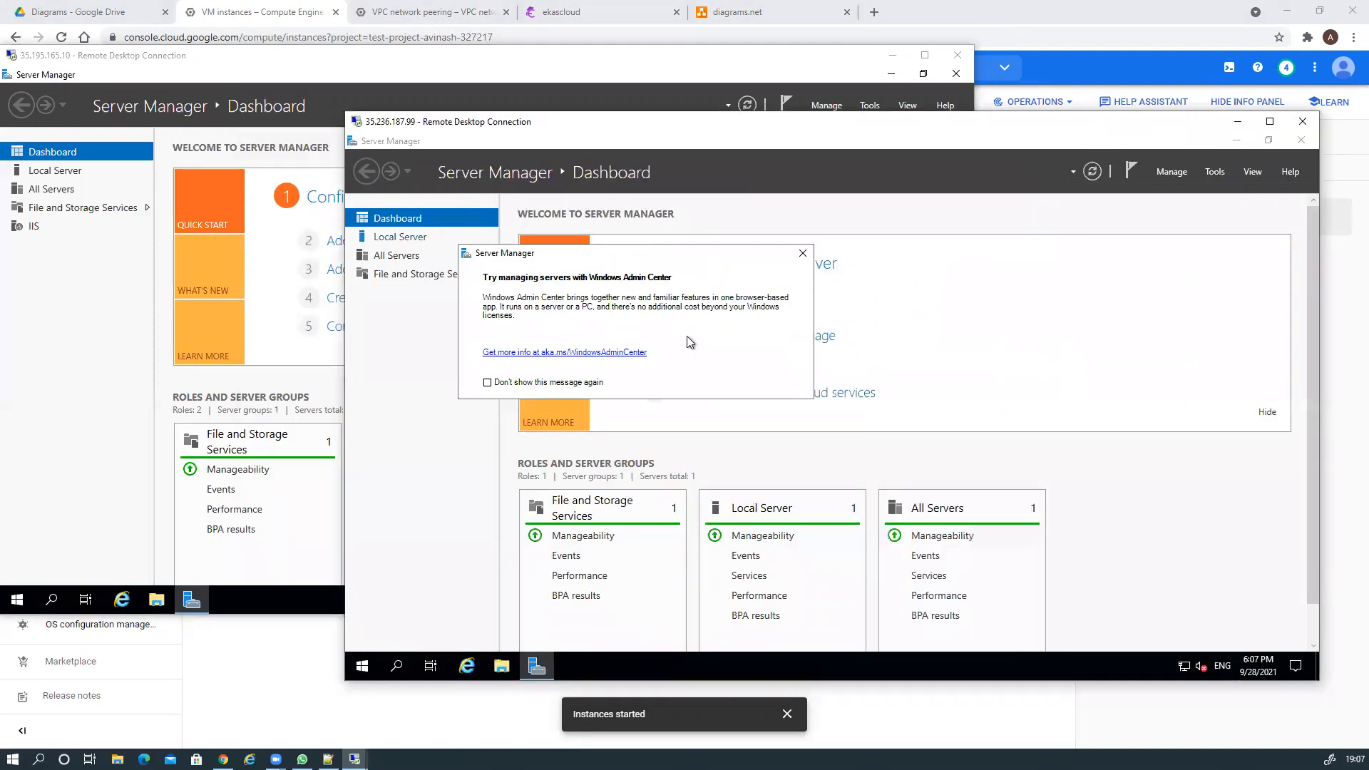
left_click(803, 253)
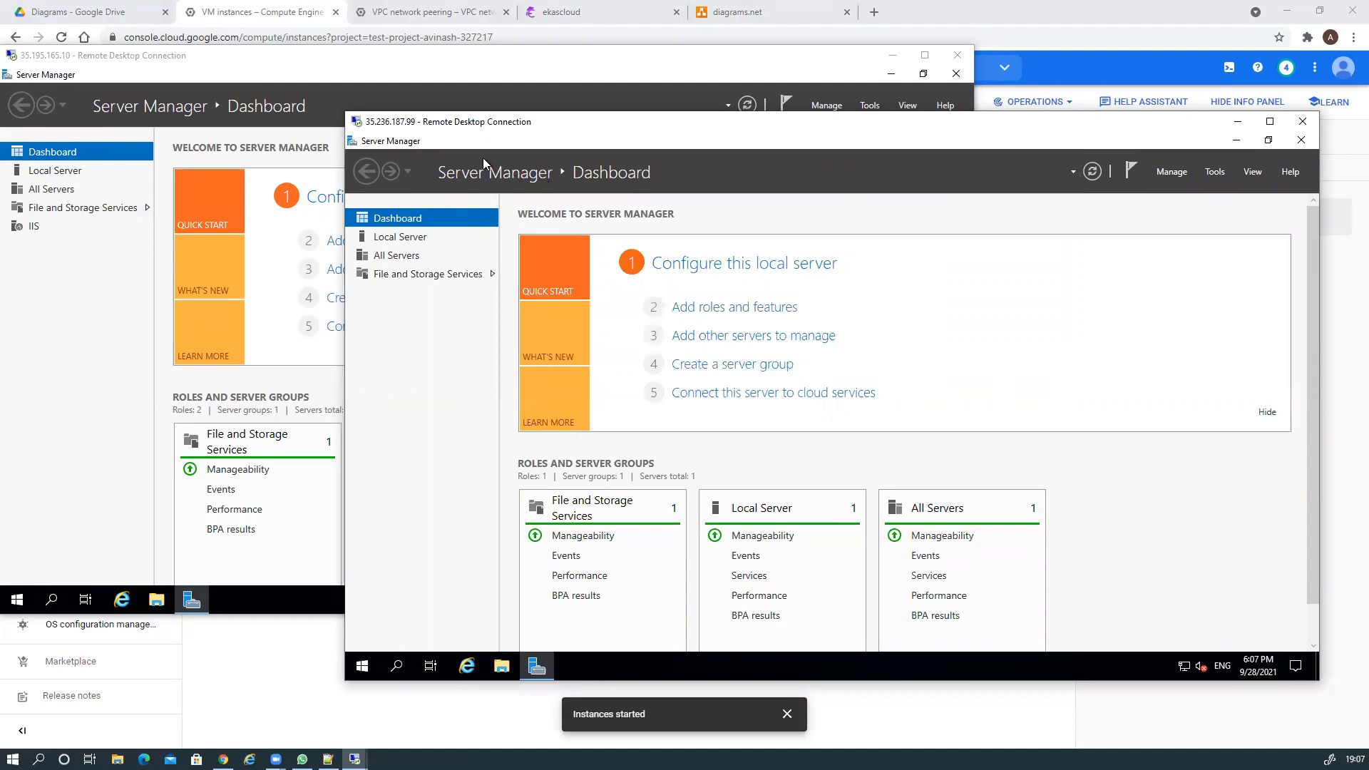
Step: Show the Local Server properties in windows-3's Server Manager and open a Command Prompt in that session
left_click(407, 238)
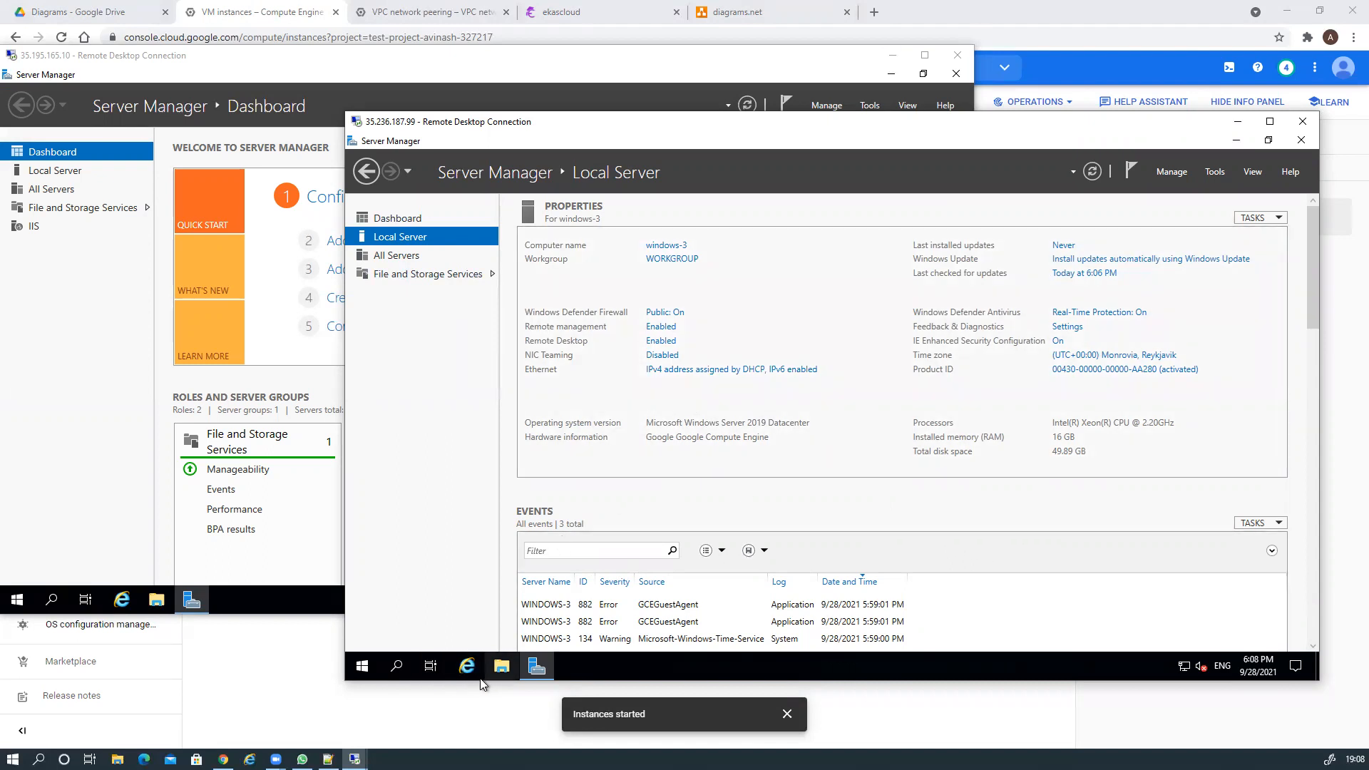
left_click(396, 666)
type("cmd")
key("Return")
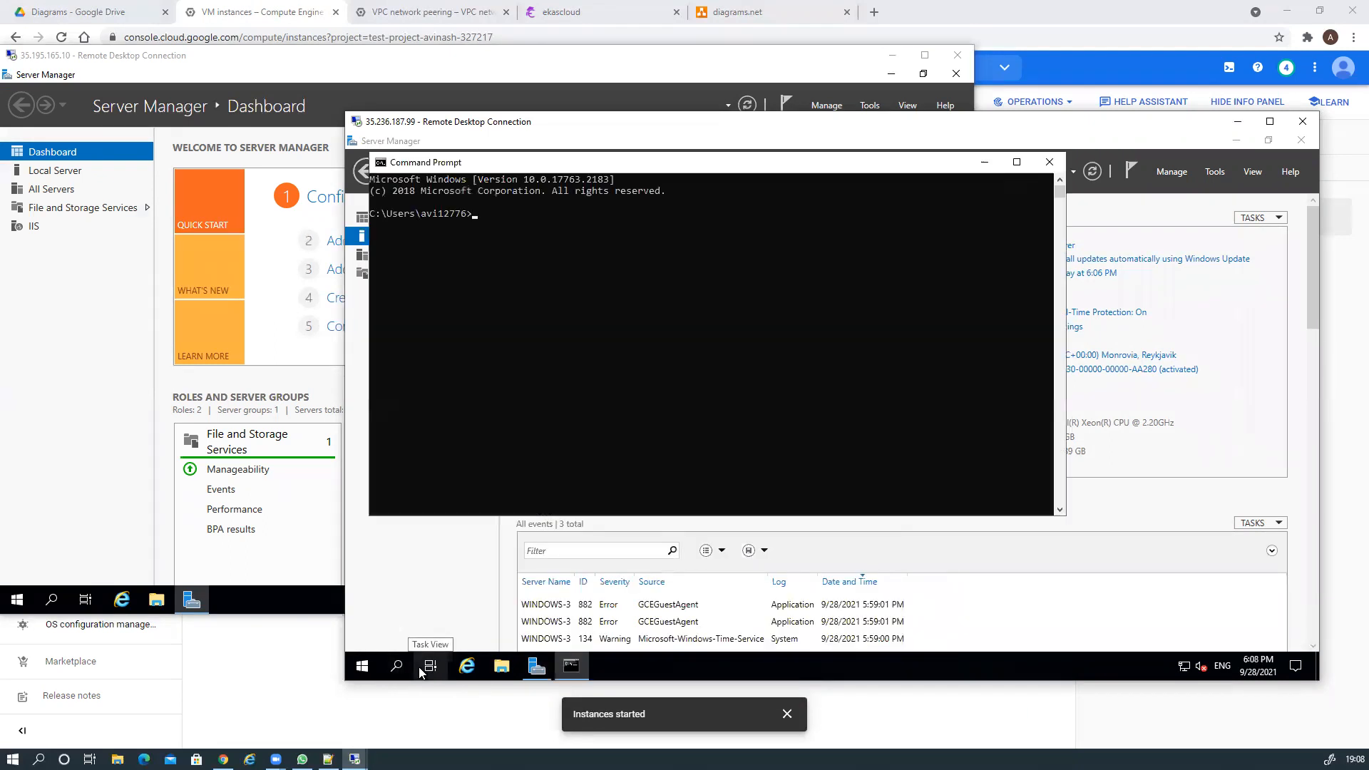
Step: Open a Command Prompt in the windows-2 session, and bring the windows-3 Command Prompt back to the front
left_click(51, 599)
type("cmd")
key("Return")
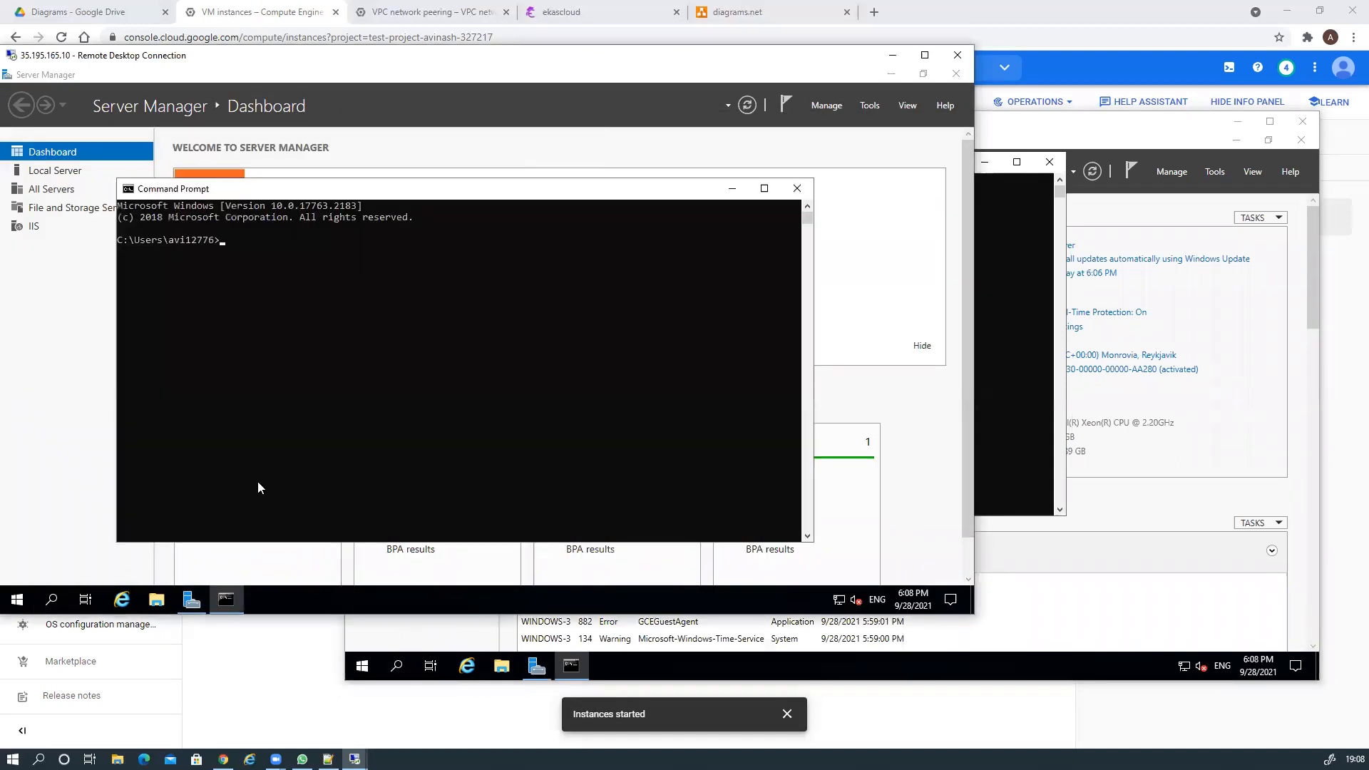
left_click(1016, 298)
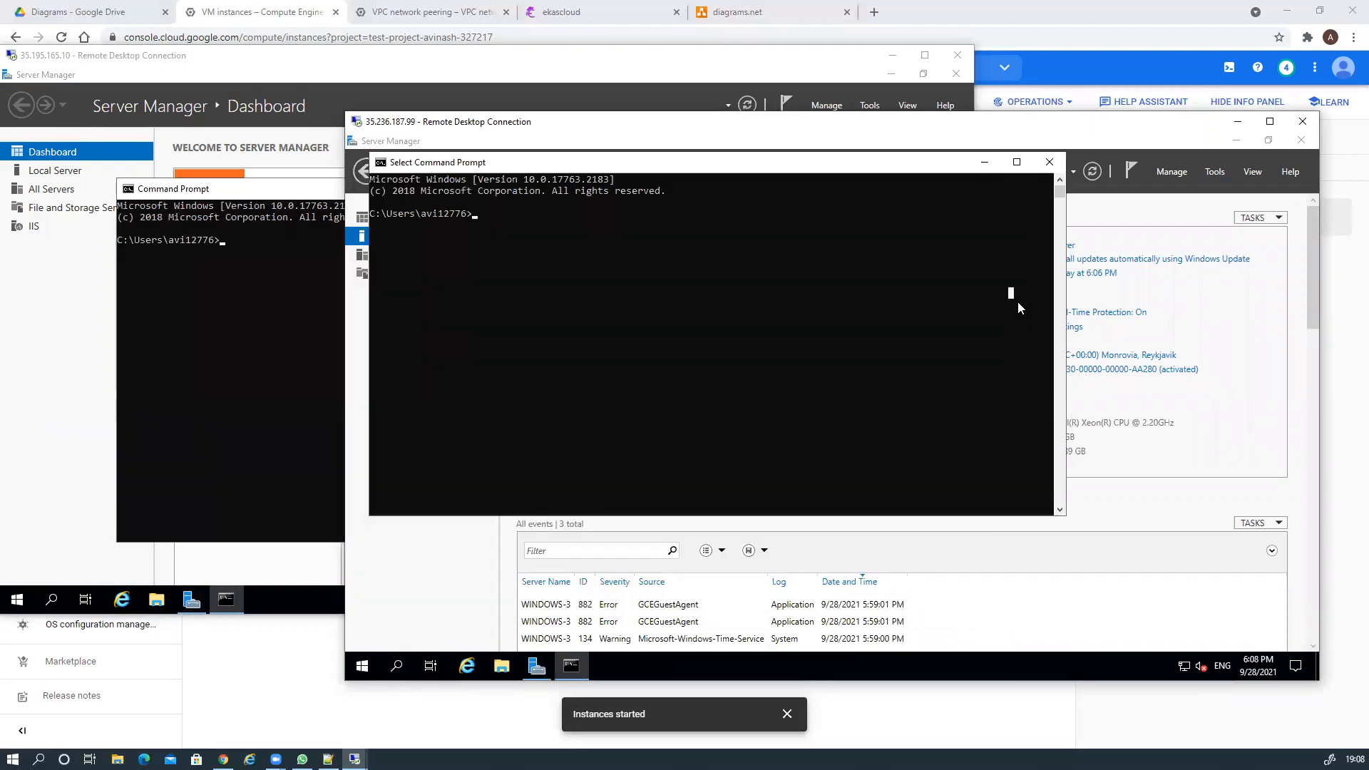
Step: Run ipconfig in the windows-3 Command Prompt and in the windows-2 Command Prompt to show both machines' IP configurations
type("ipco")
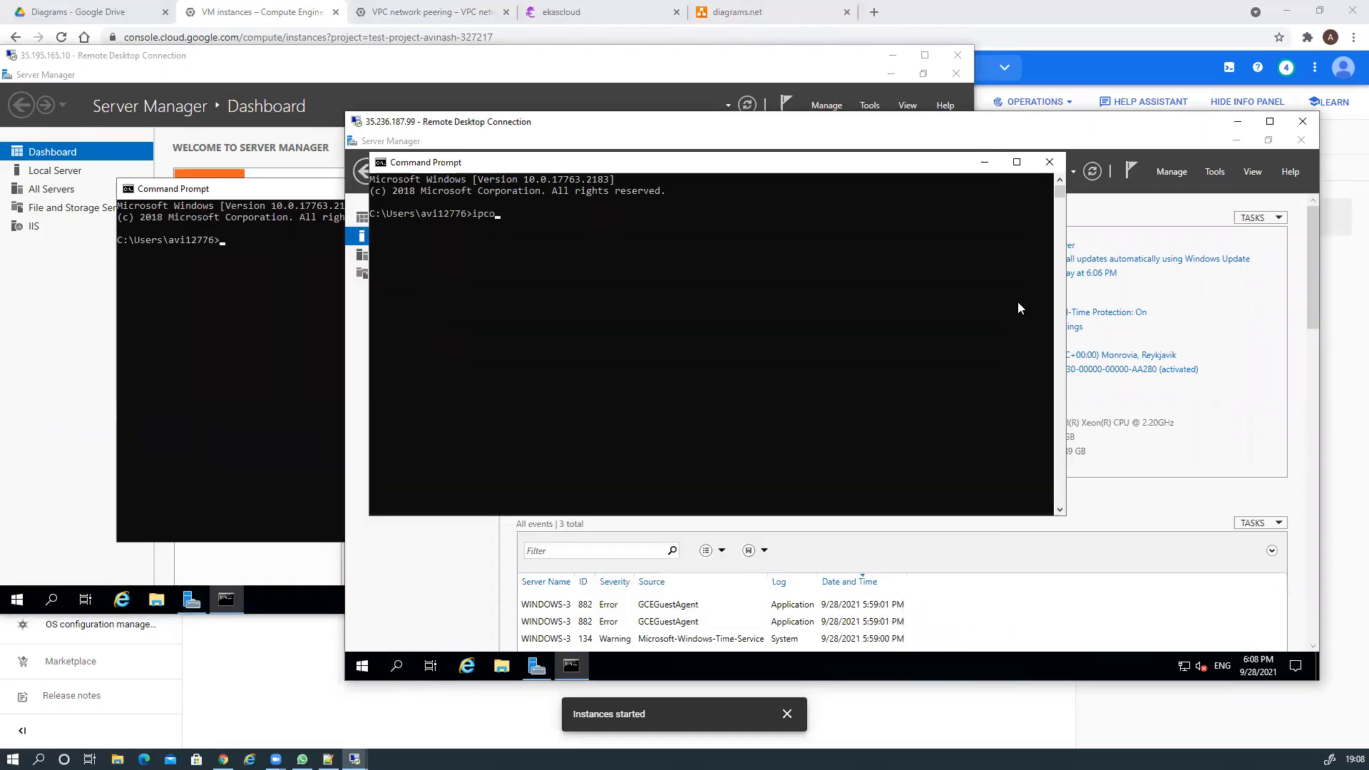
type("nfig")
key("Return")
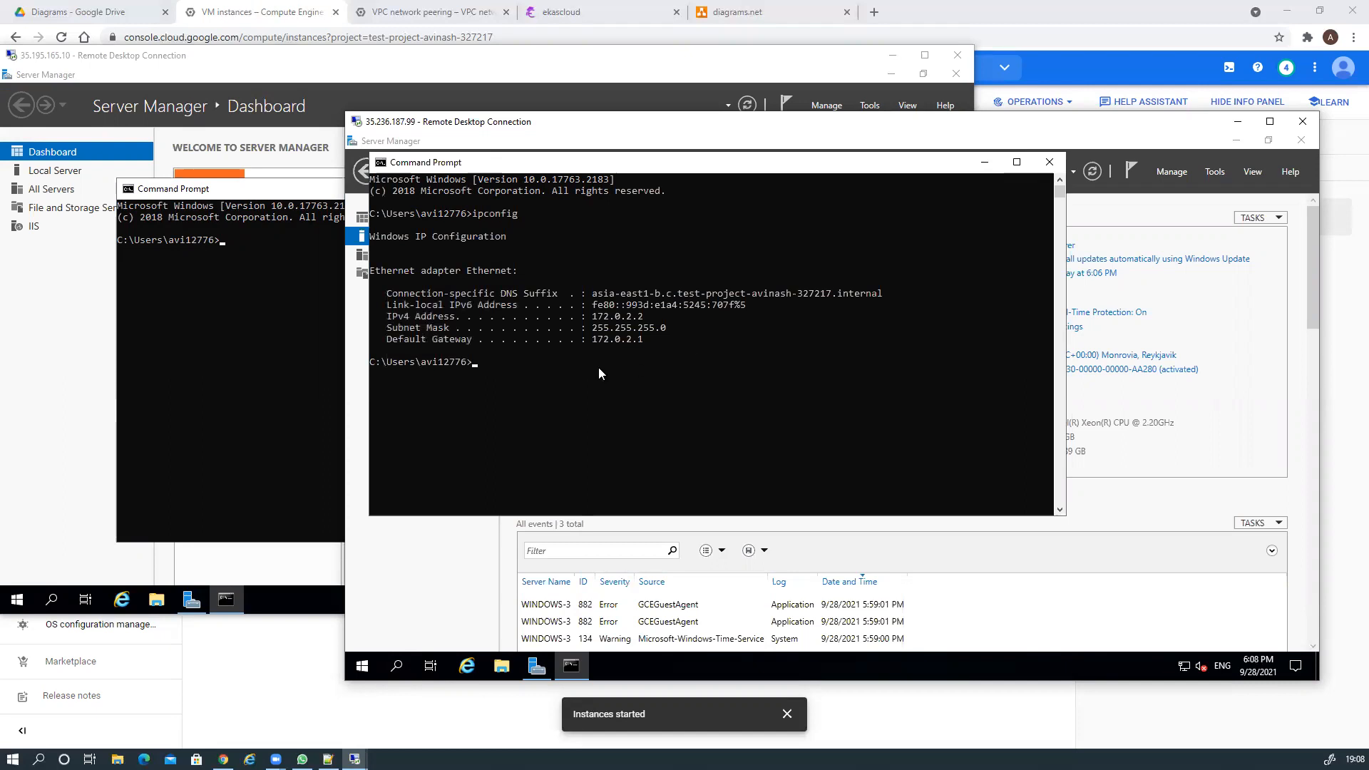
left_click(274, 332)
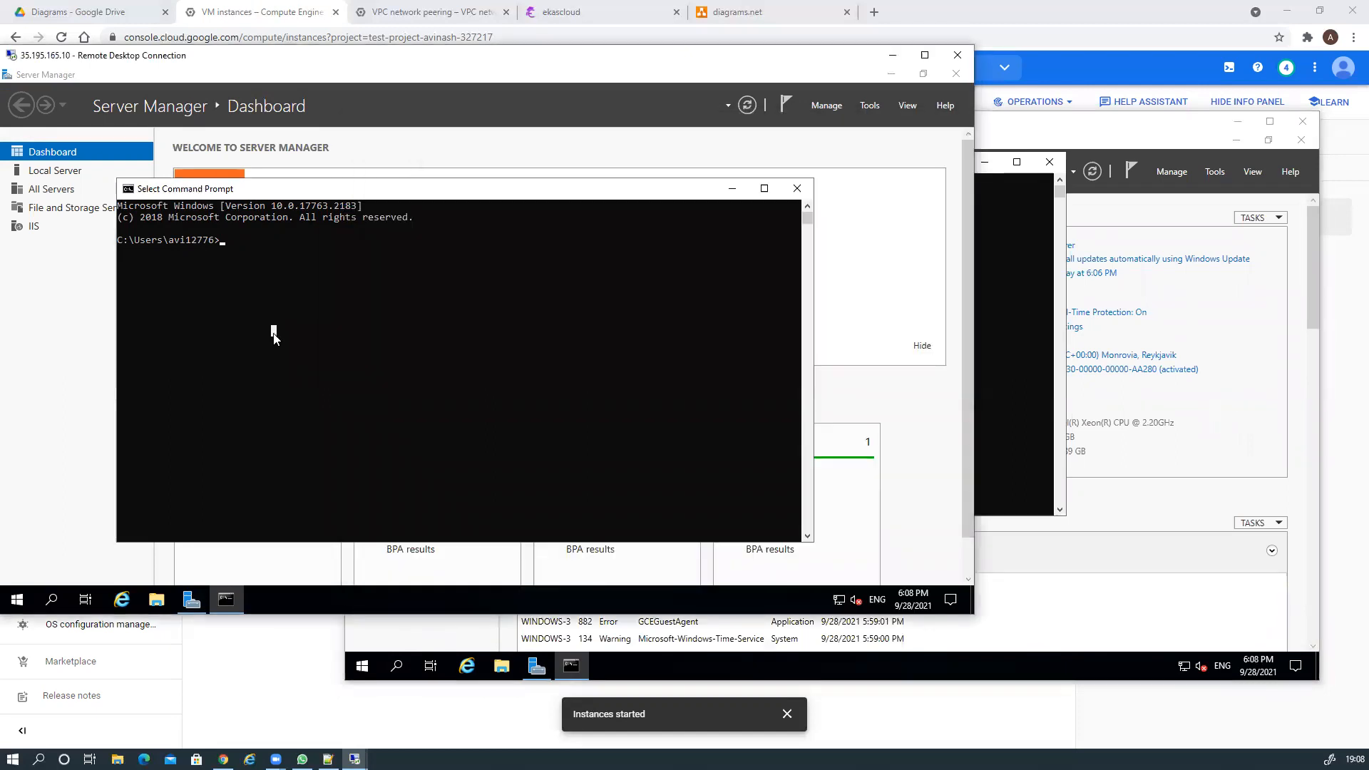
type("ipconfig")
key("Return")
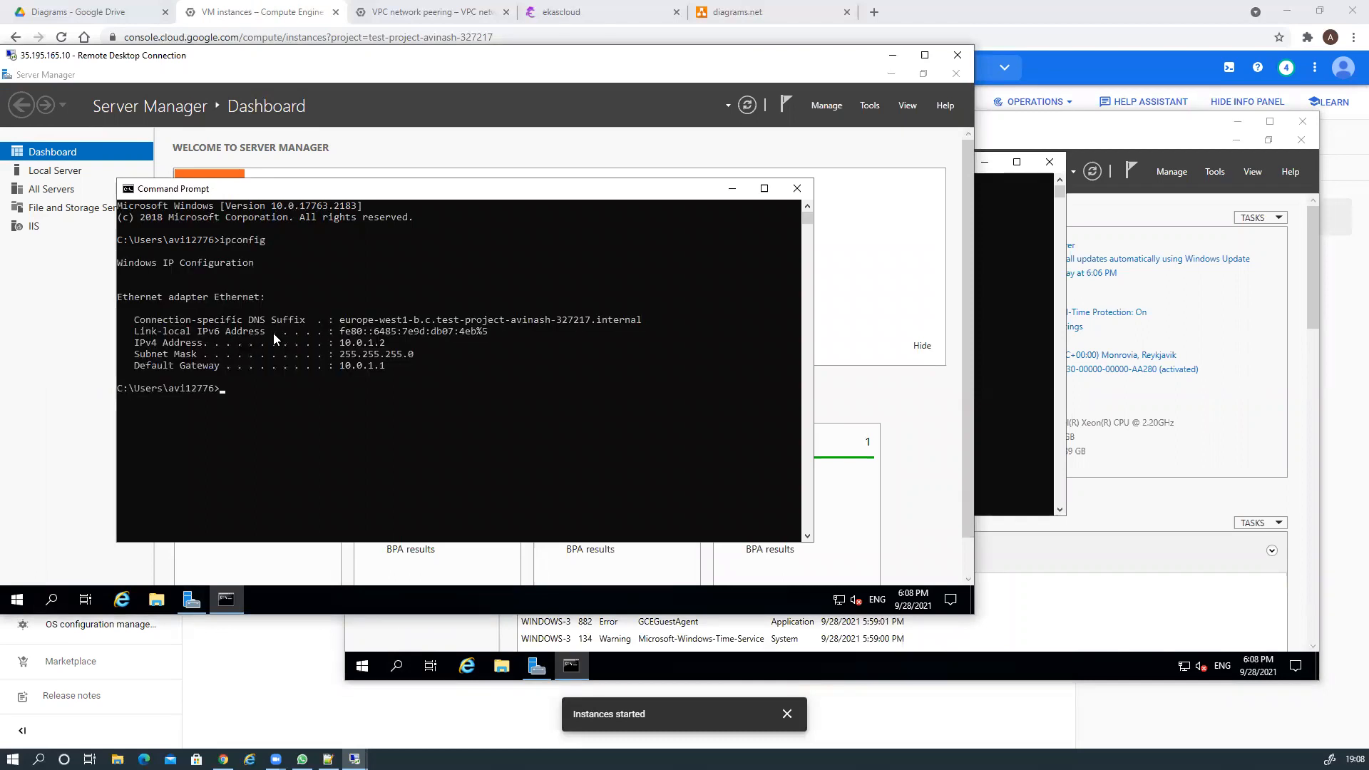
Step: Check the VPC Network Peer Connection diagram in Google Drive against the windows-2 and windows-3 IP configurations
left_click(1021, 309)
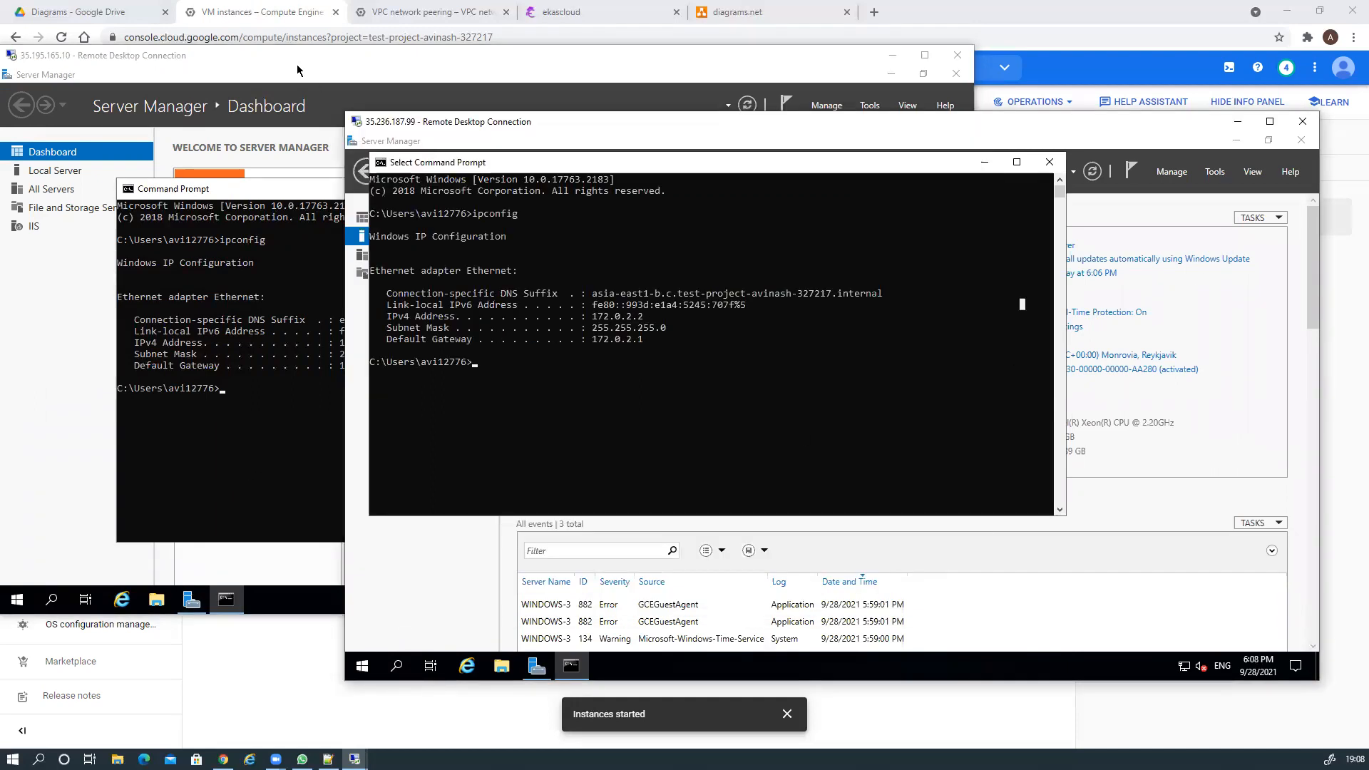
left_click(128, 18)
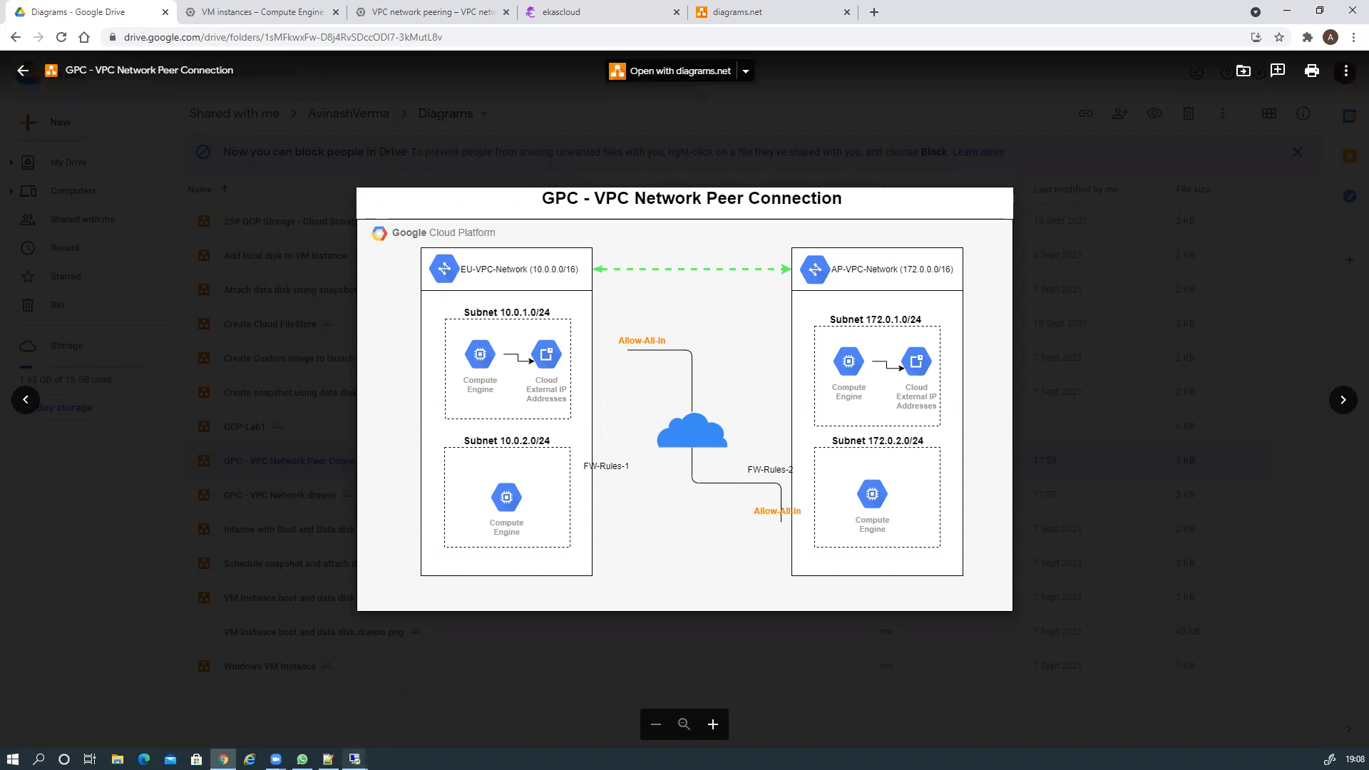
mouse_move(354, 757)
left_click(329, 706)
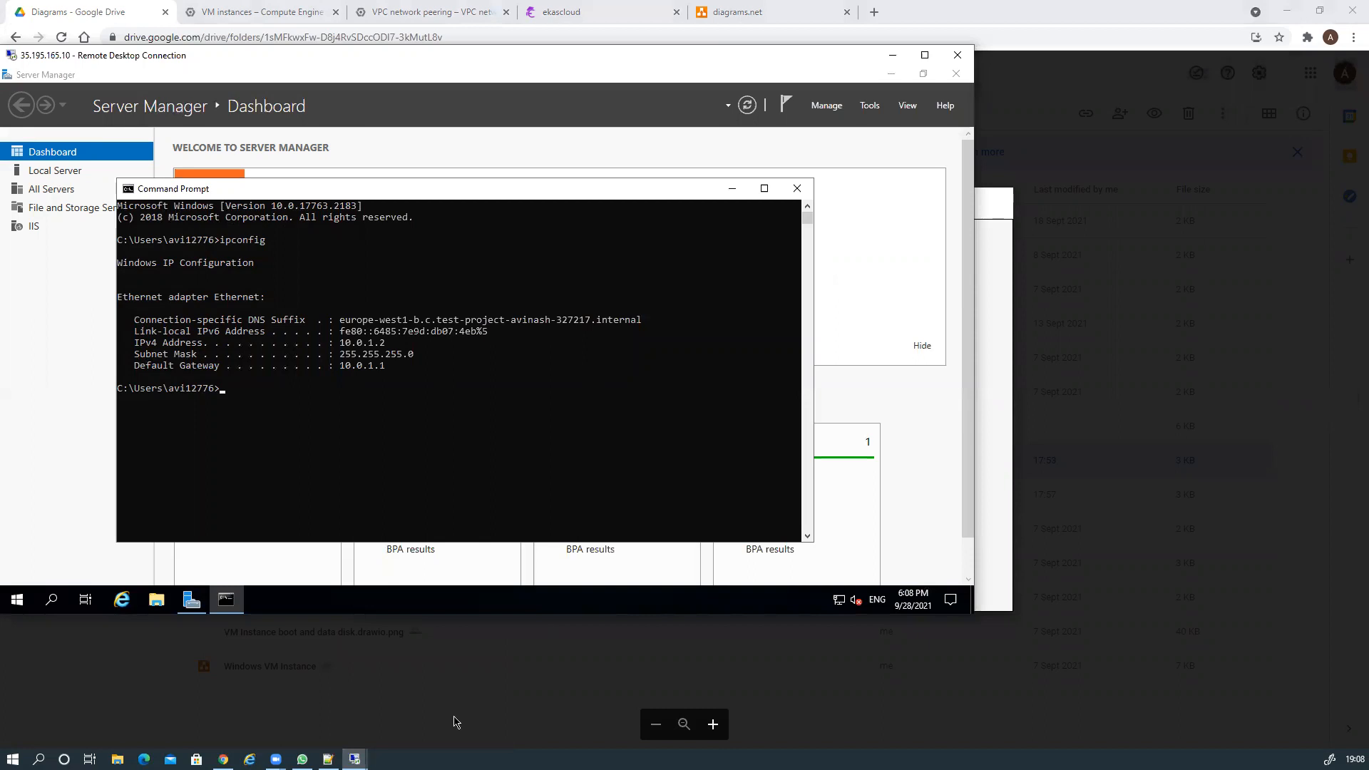
mouse_move(354, 757)
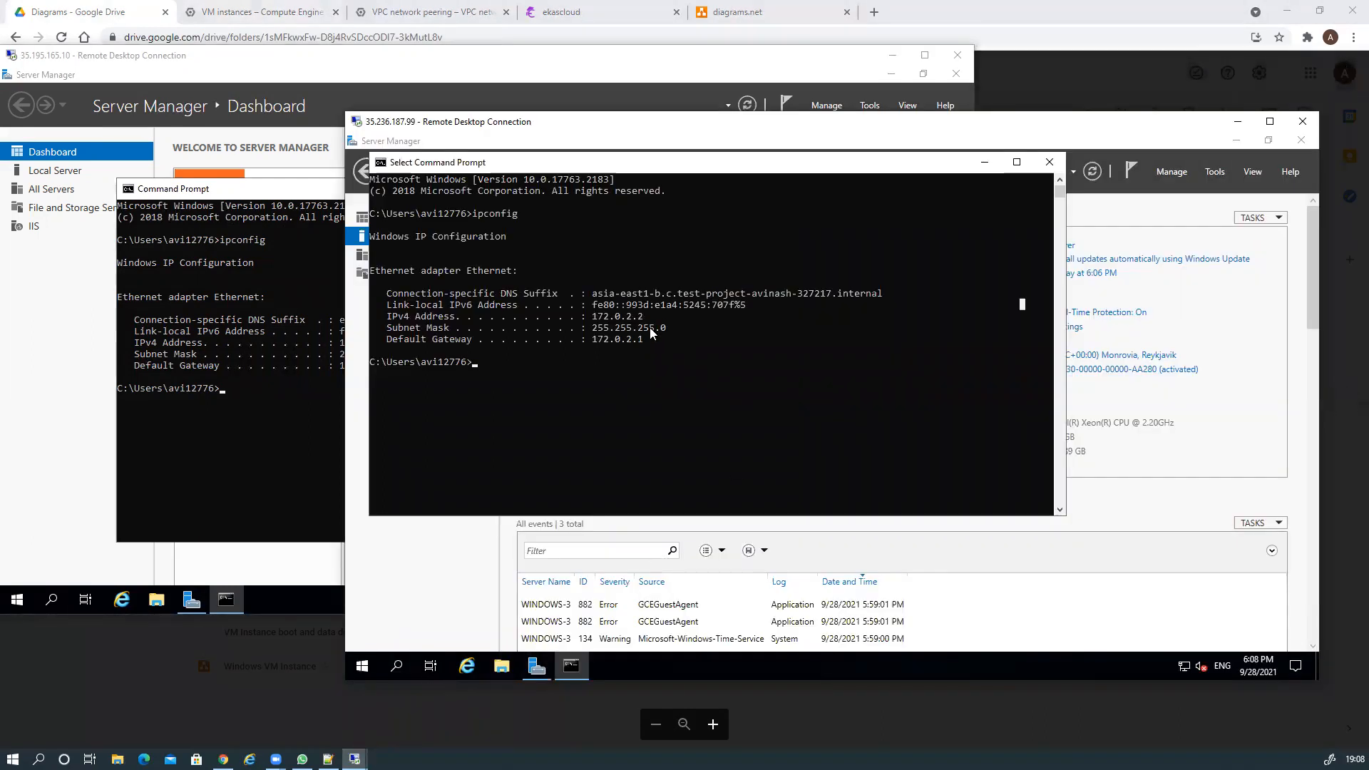
Step: Ping windows-3 at 172.0.2.2 from the windows-2 Command Prompt
left_click(288, 413)
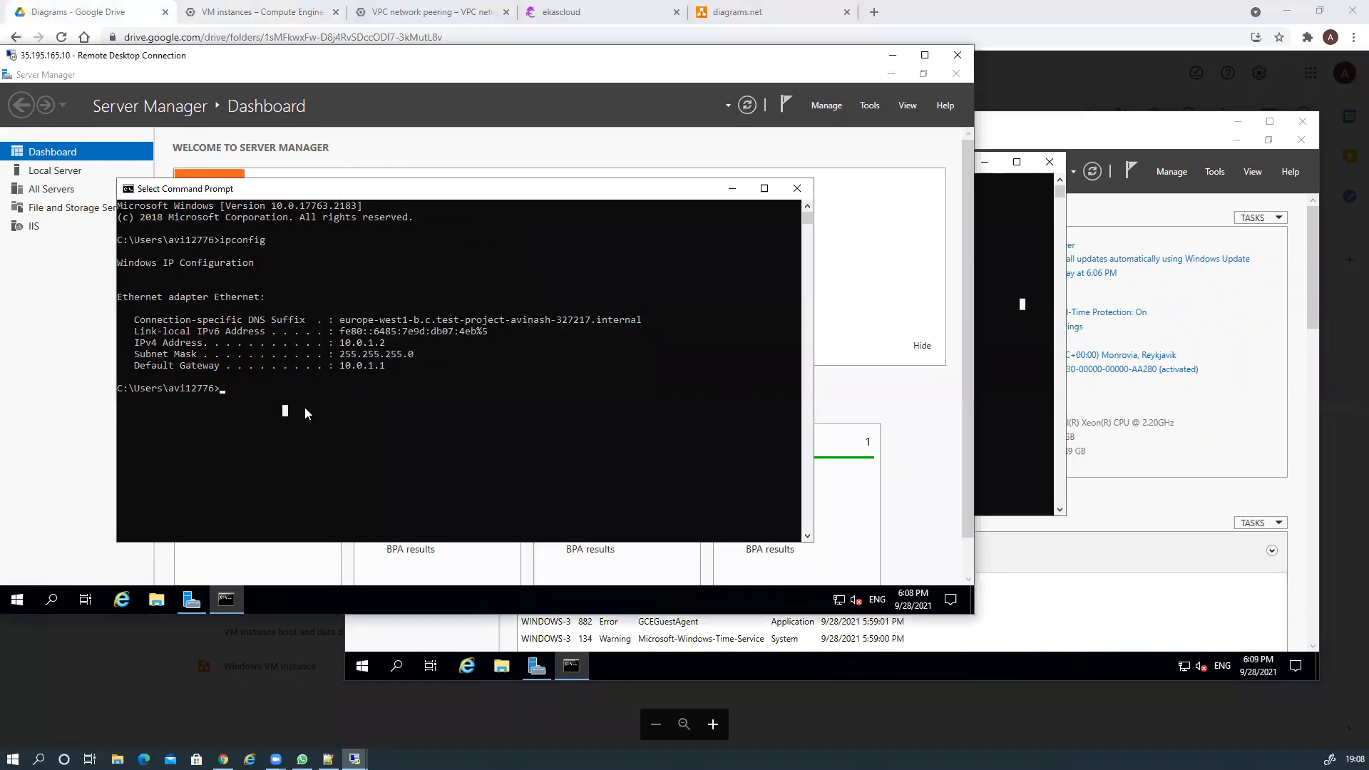
type("ping 172.0.2.2")
key("Return")
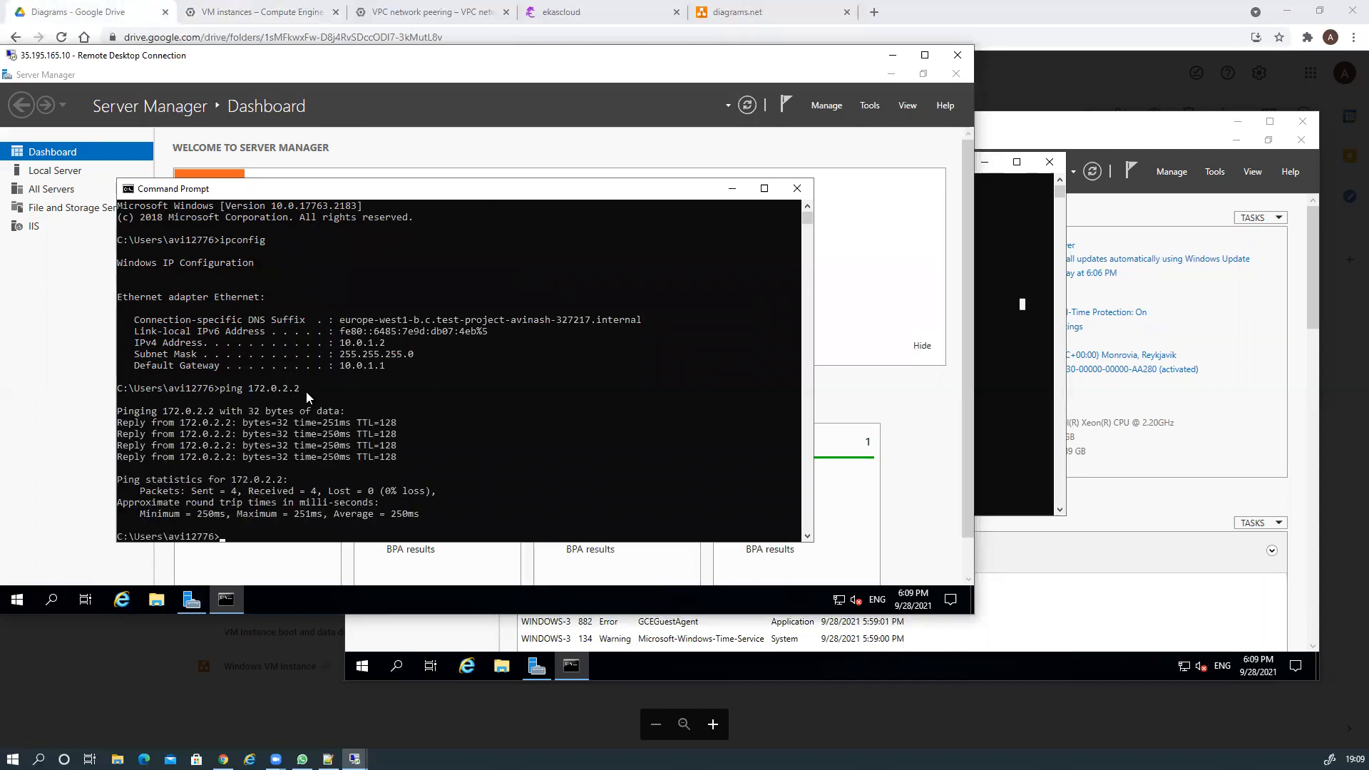
Step: Ping windows-2 at 10.0.1.2 from the windows-3 Command Prompt
left_click(1028, 379)
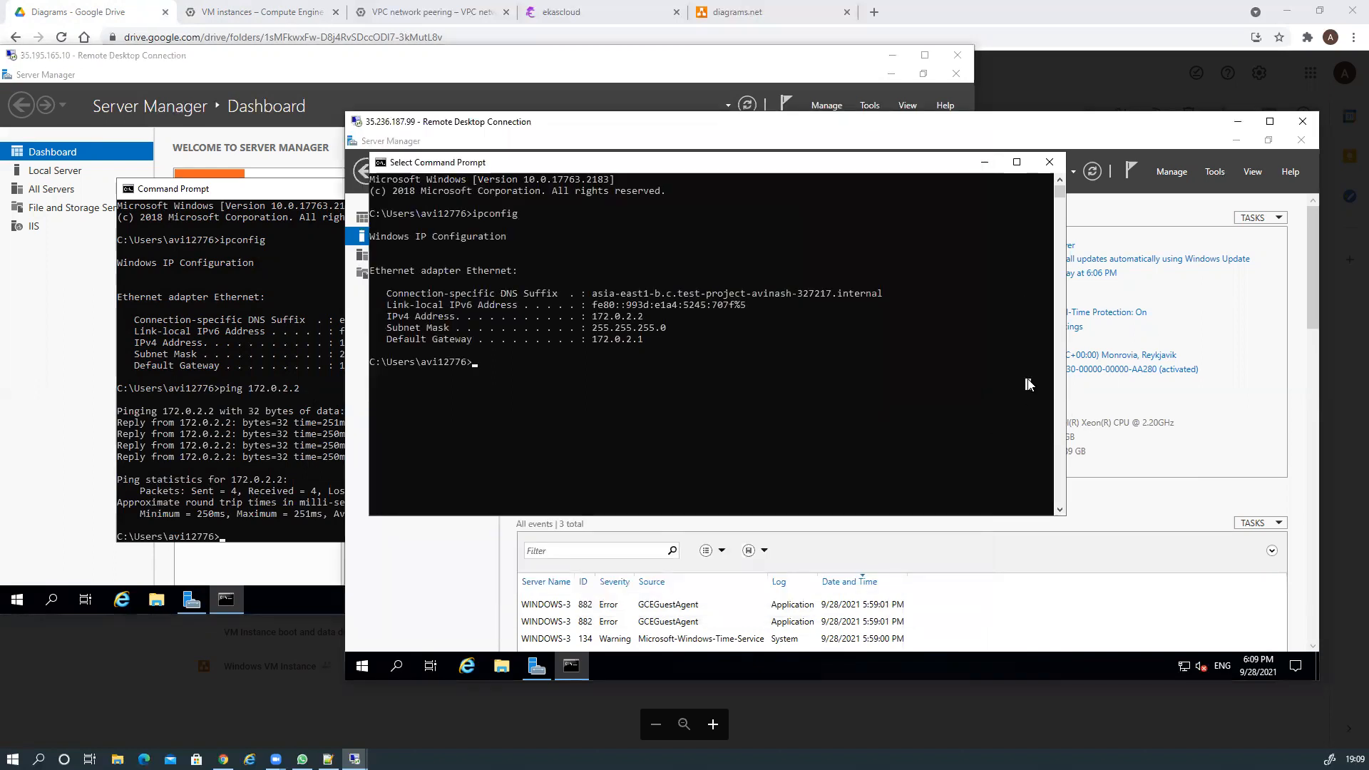
type("ping 10.0.1.2")
key("Return")
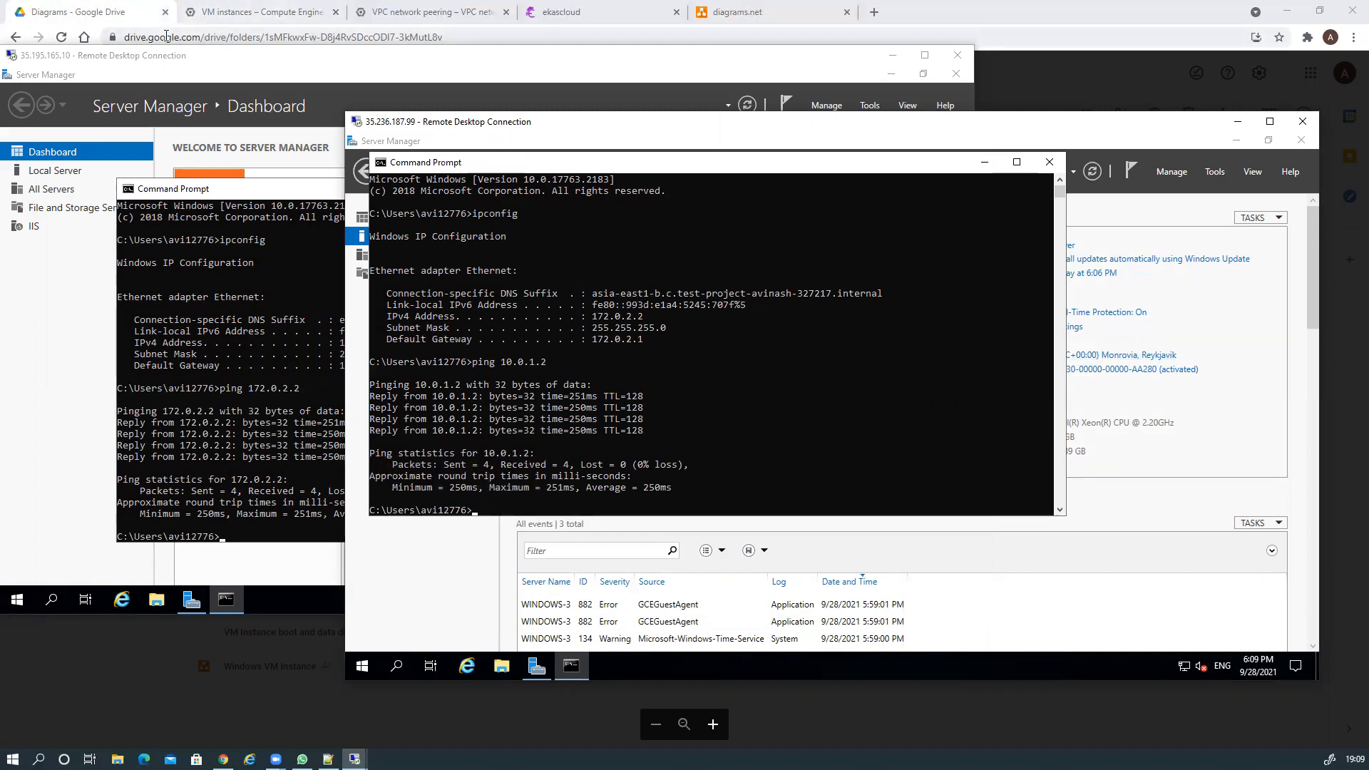
Step: Look at the peering diagram in Google Drive again and return to the windows-3 remote session
left_click(118, 16)
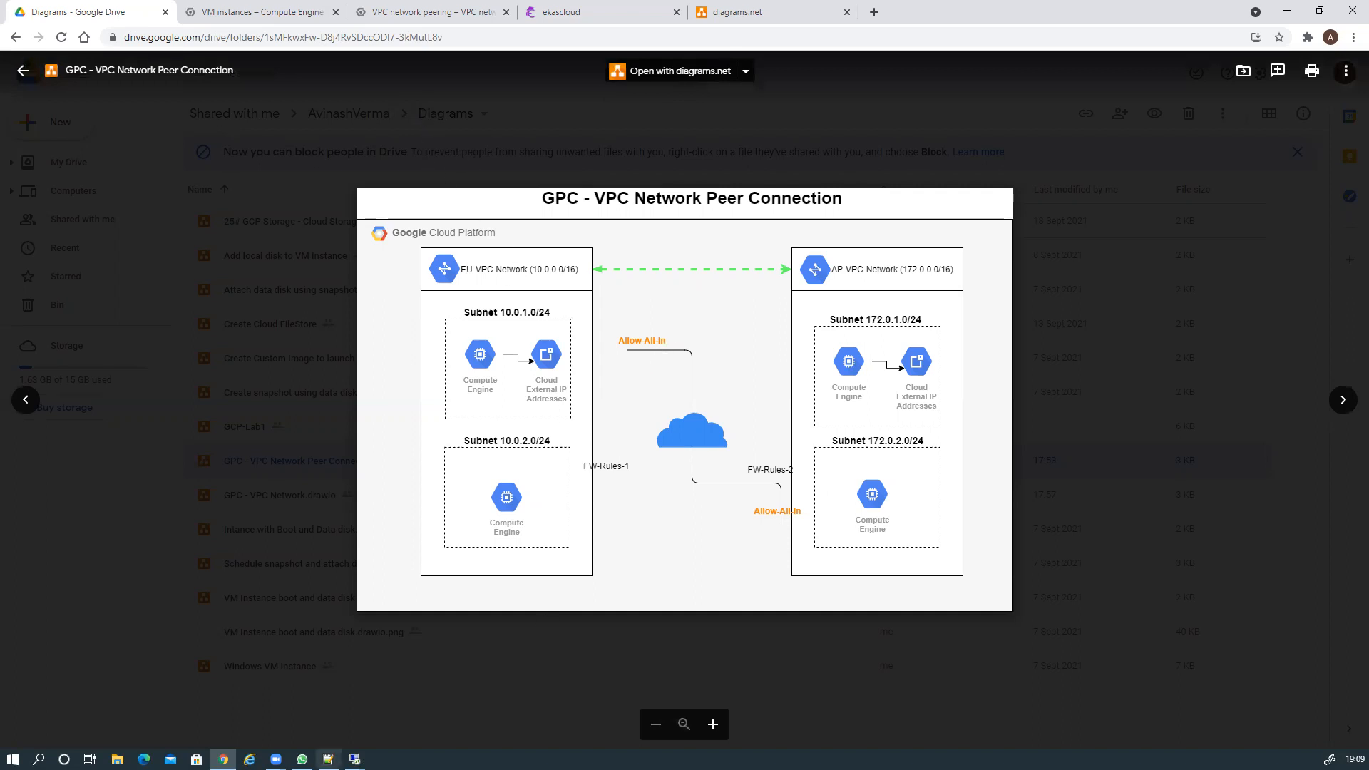
mouse_move(355, 759)
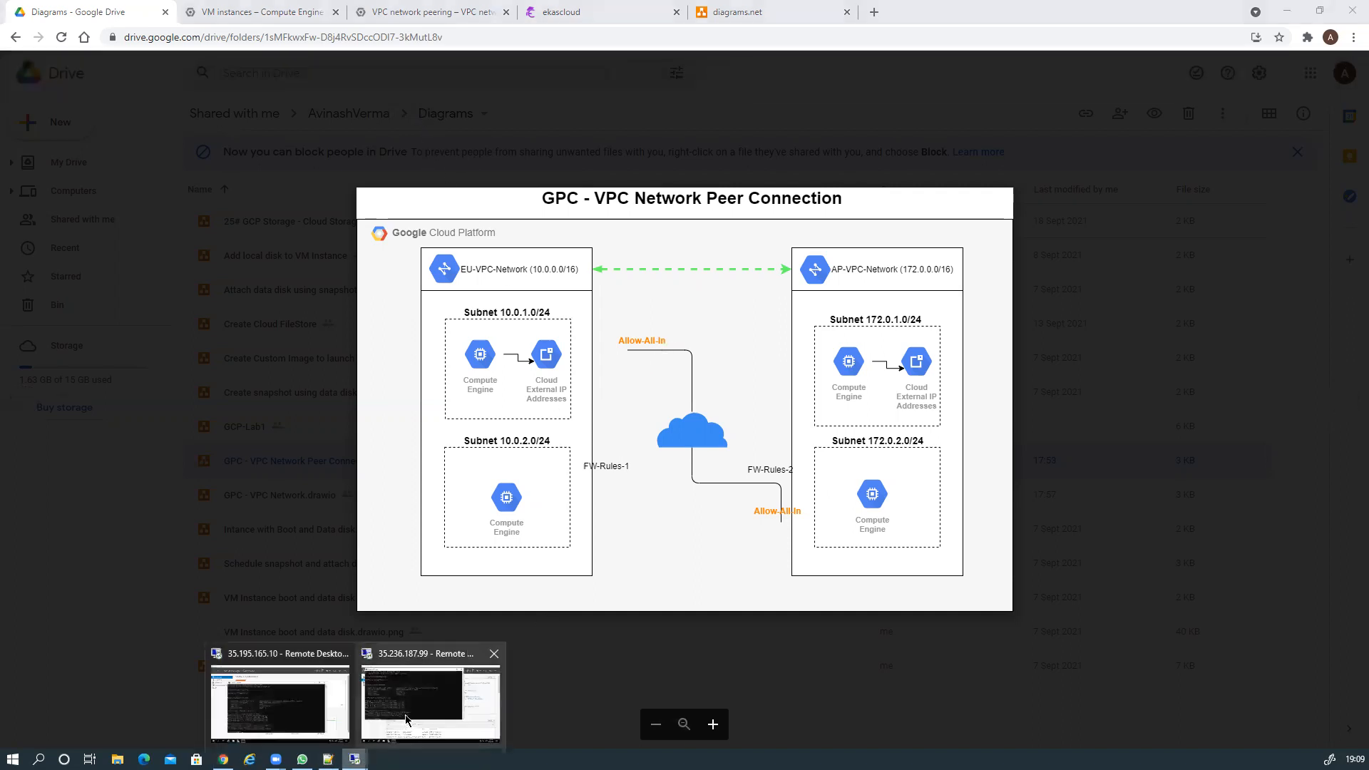
left_click(428, 703)
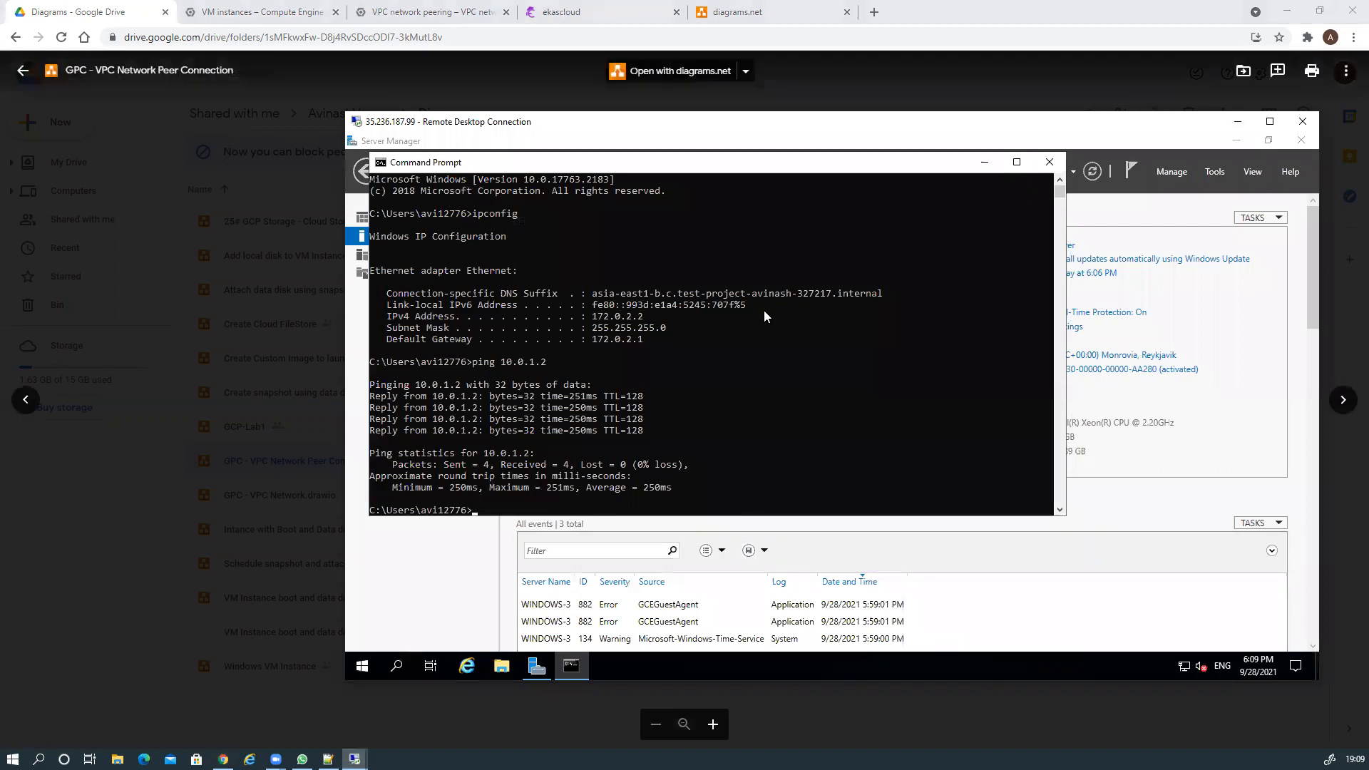
Step: Open Remote Desktop Connection inside the windows-3 session and start a connection to 10.0.2.2
left_click(397, 666)
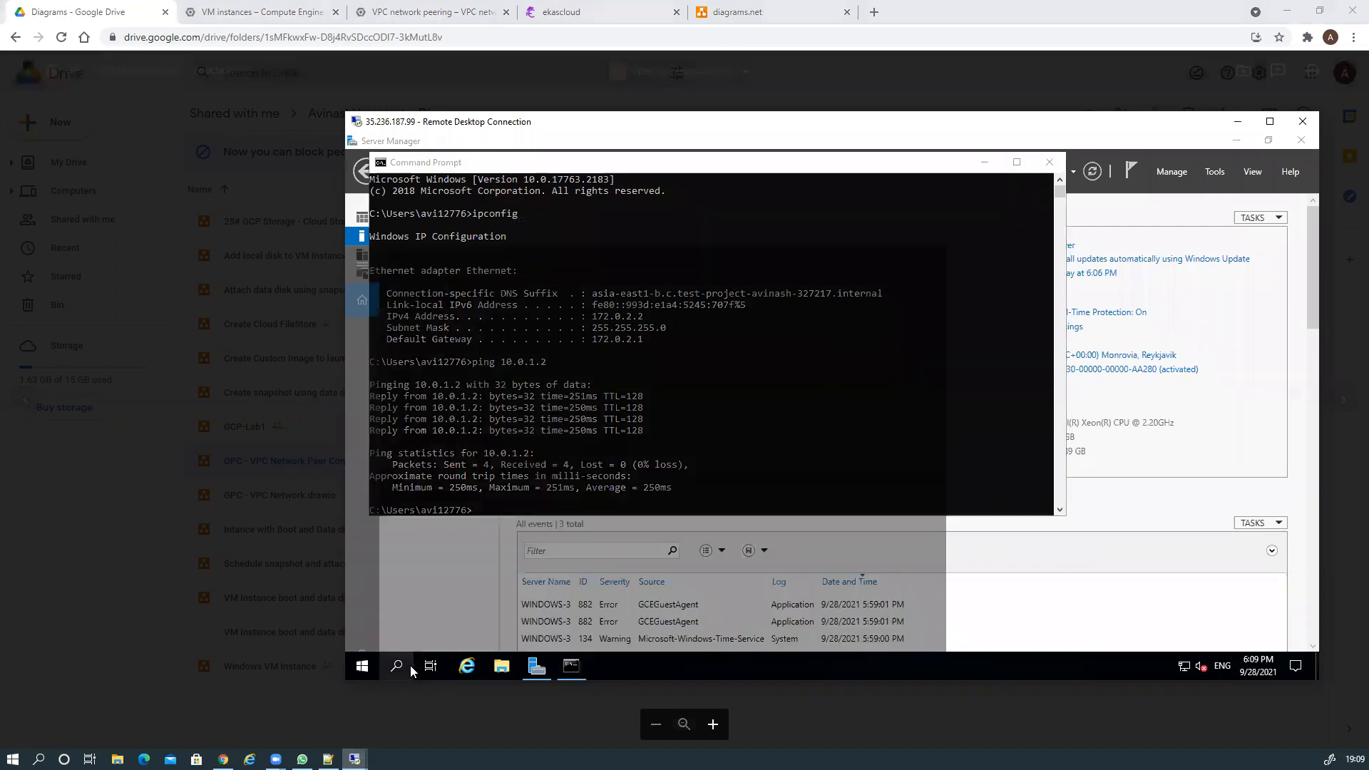
type("rdp")
key("Return")
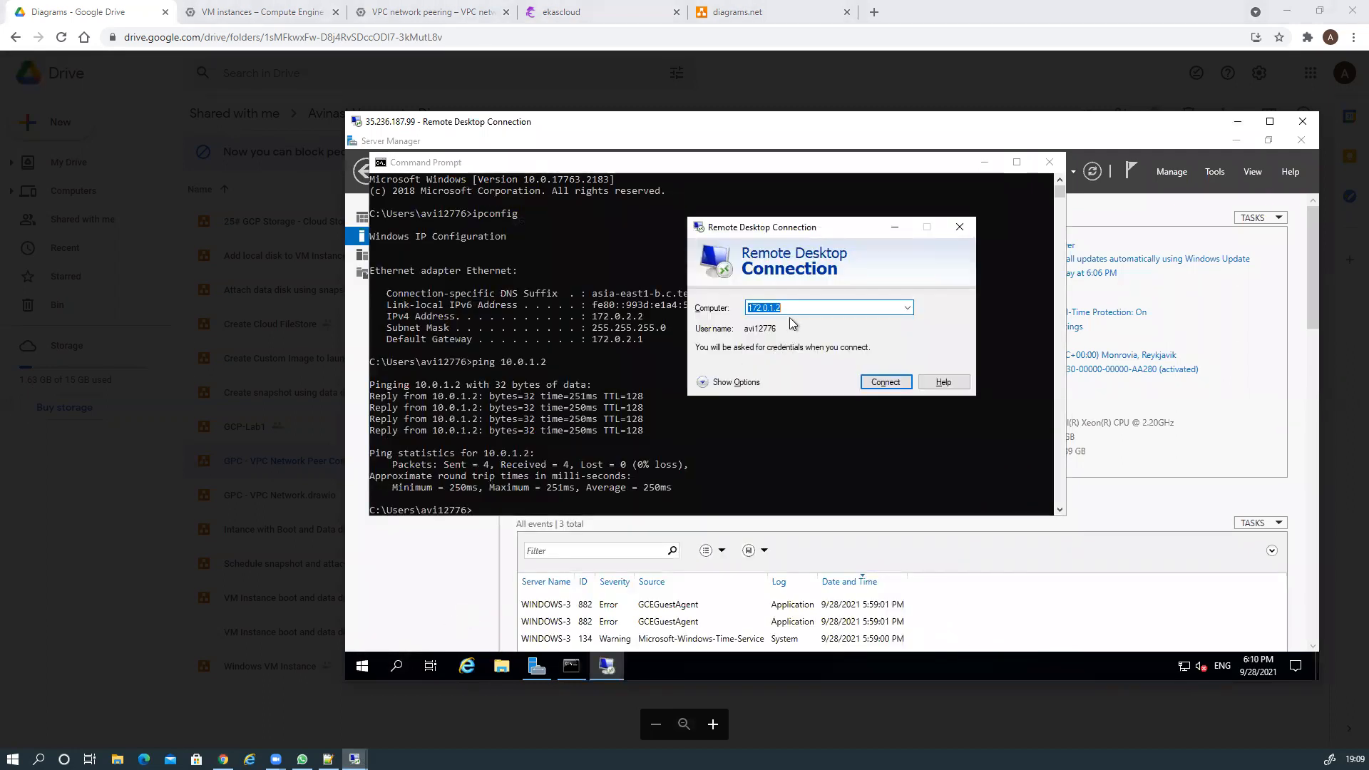
type("10.0.2.2")
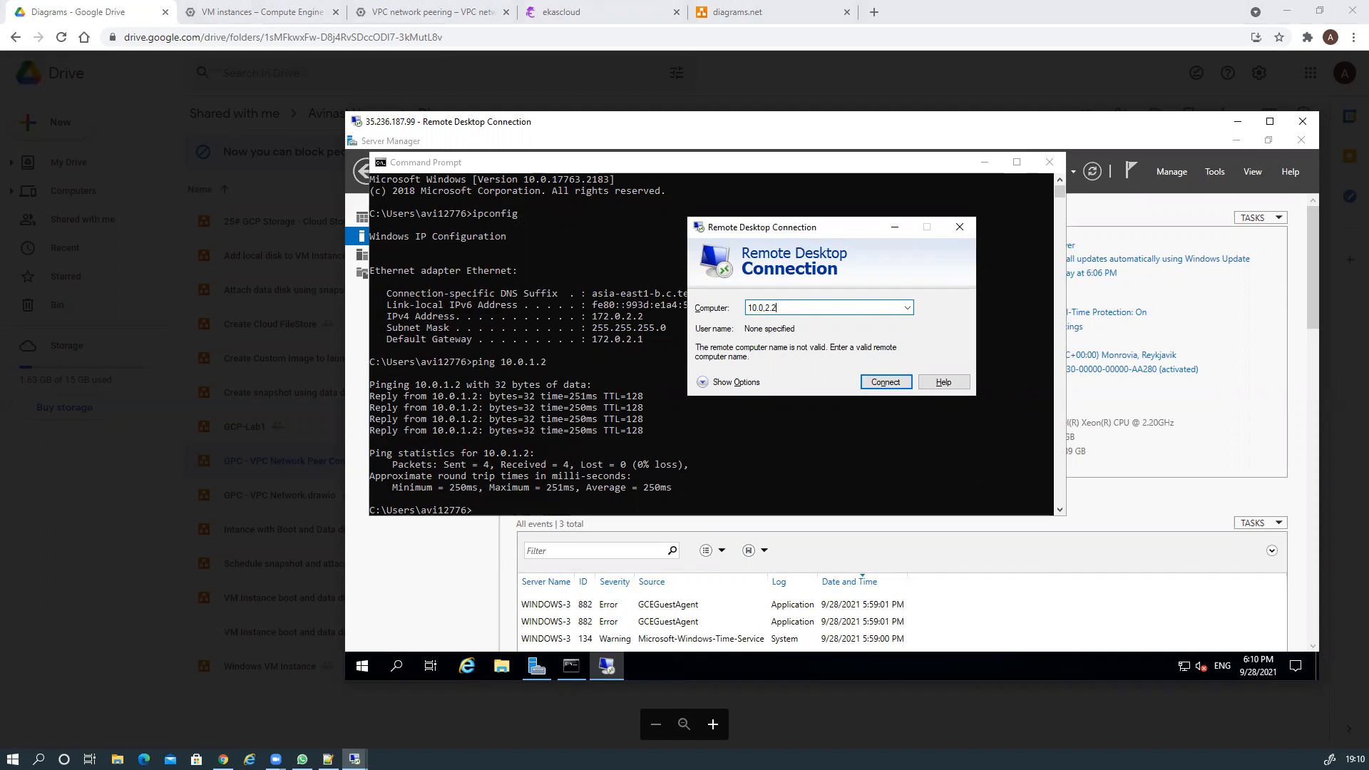
left_click(885, 383)
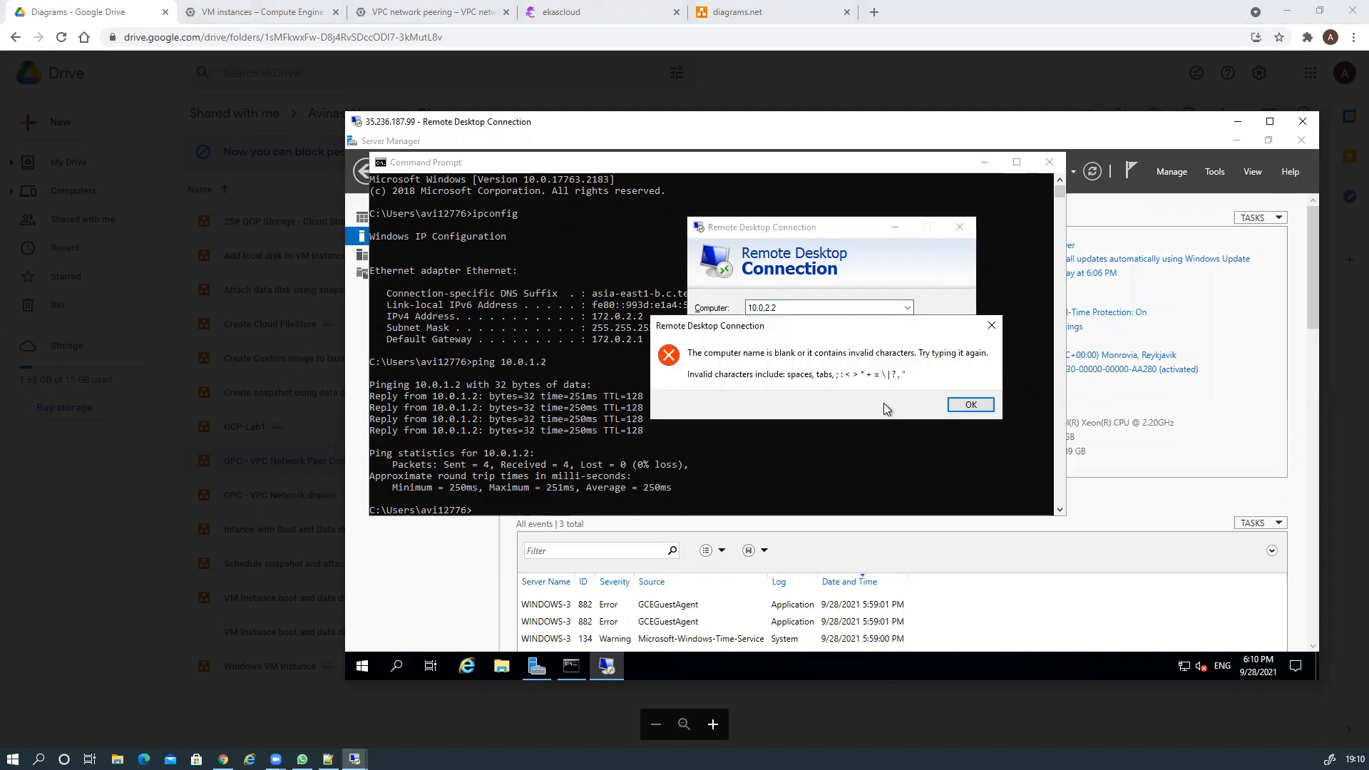
left_click(970, 405)
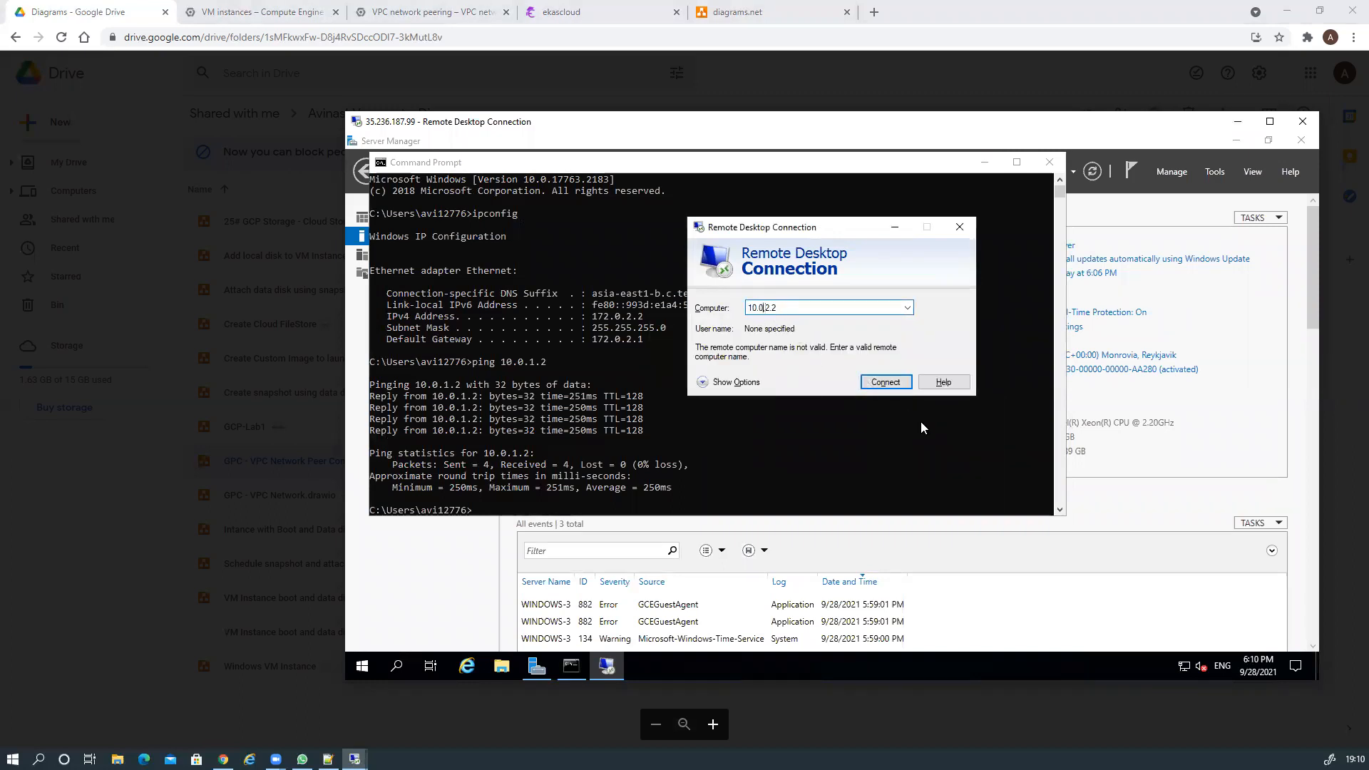
key("BackSpace")
type(".")
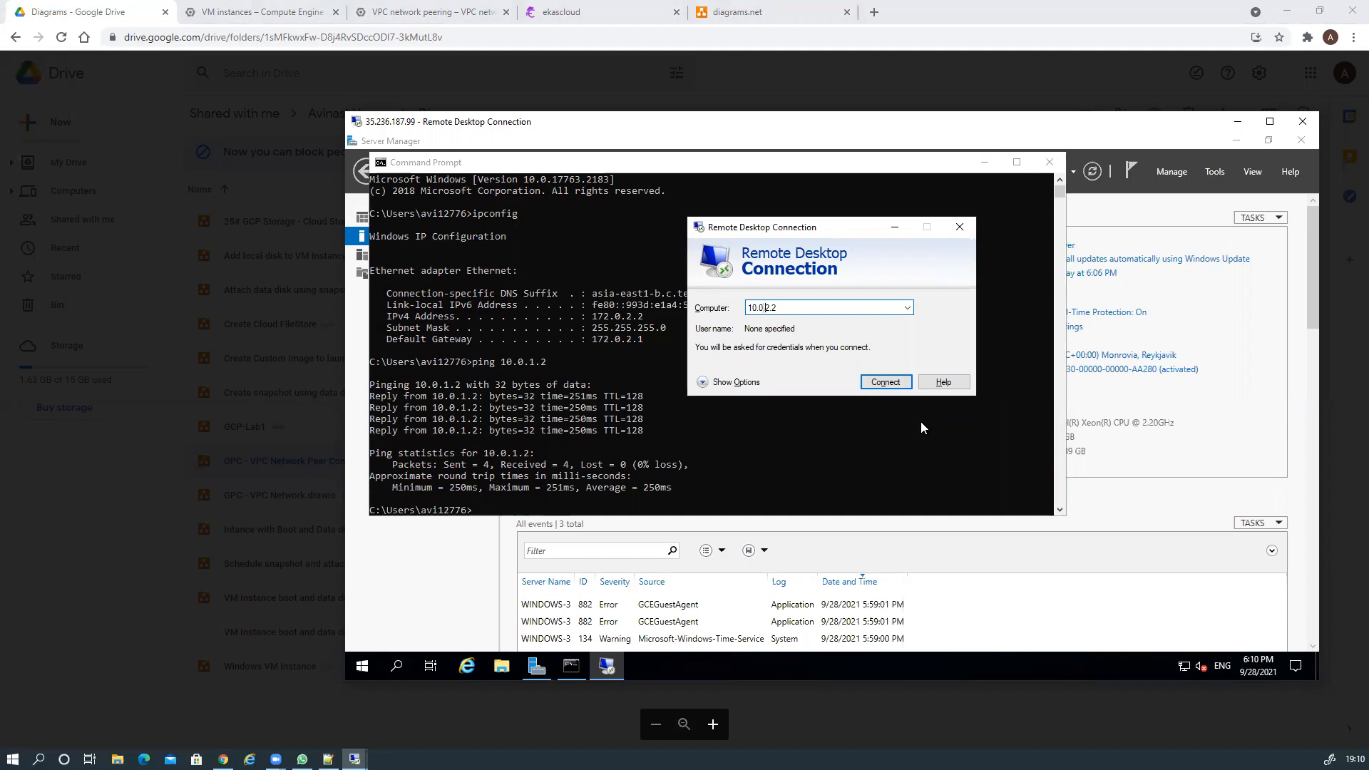
left_click(895, 380)
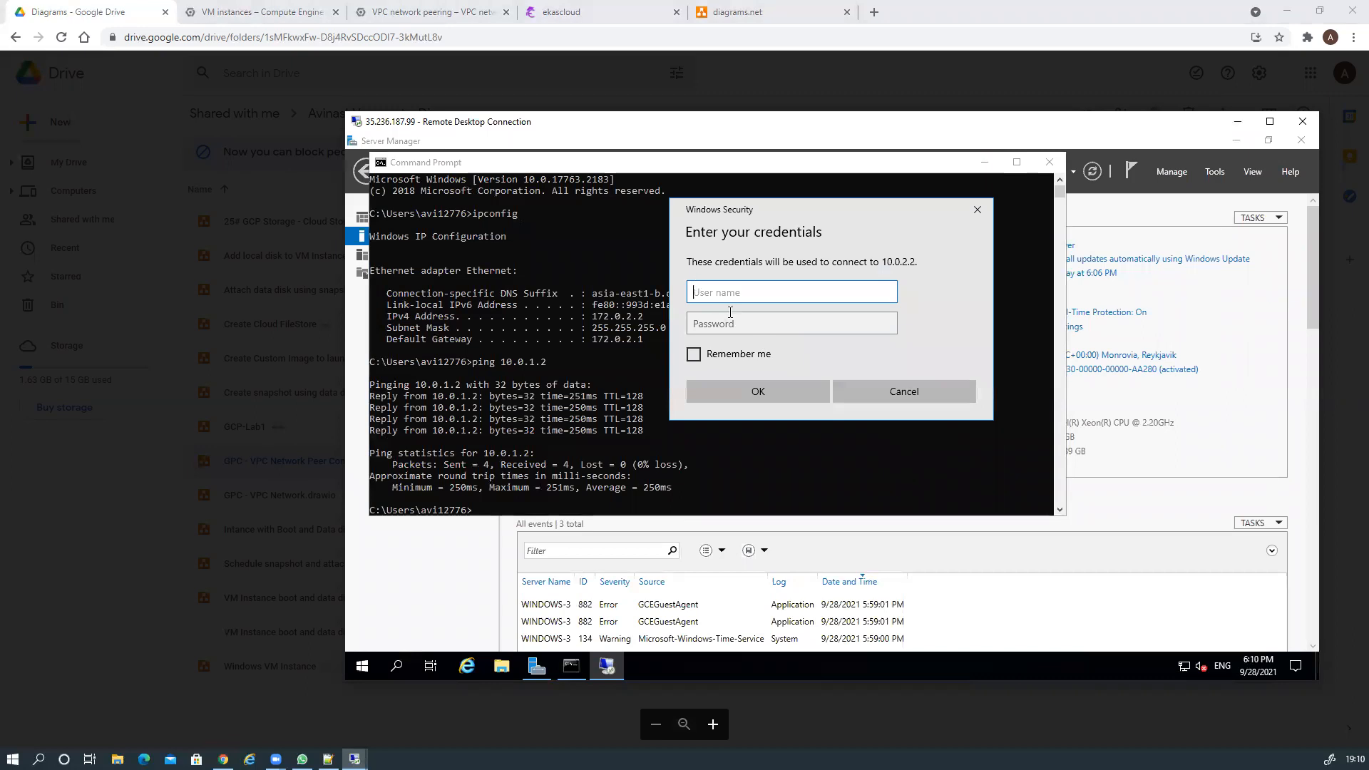
Step: Sign in to 10.0.2.2 with the account user name and pasted password, and accept connecting despite the certificate errors
type("avi")
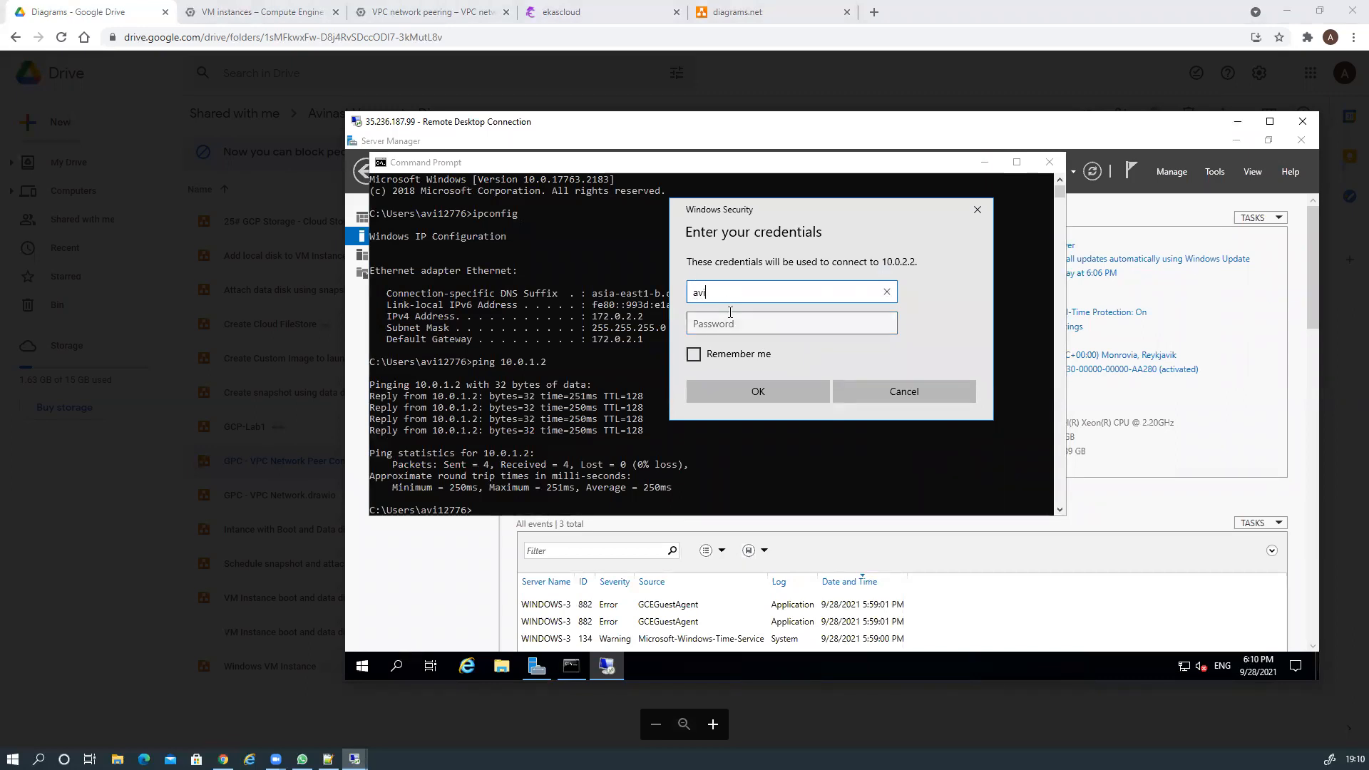
type("12776")
key("Tab")
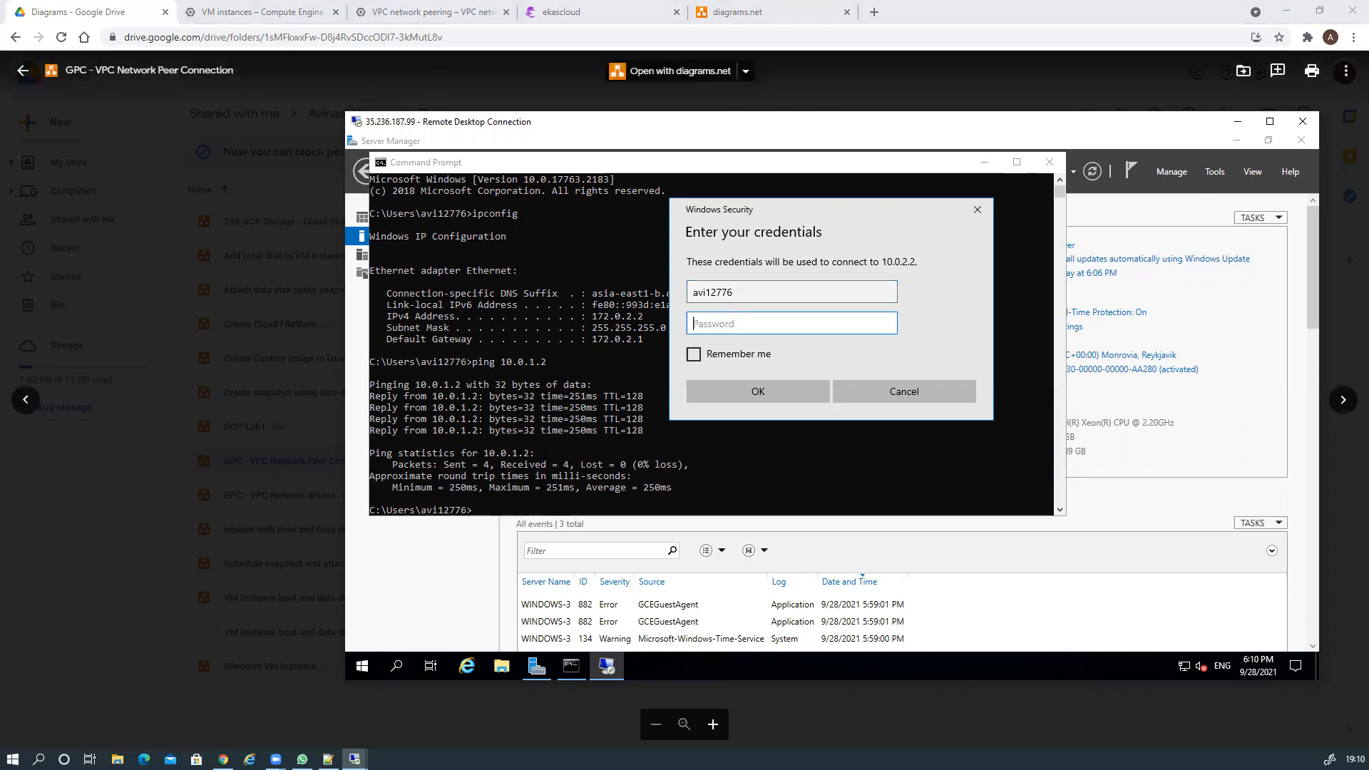
left_click(328, 759)
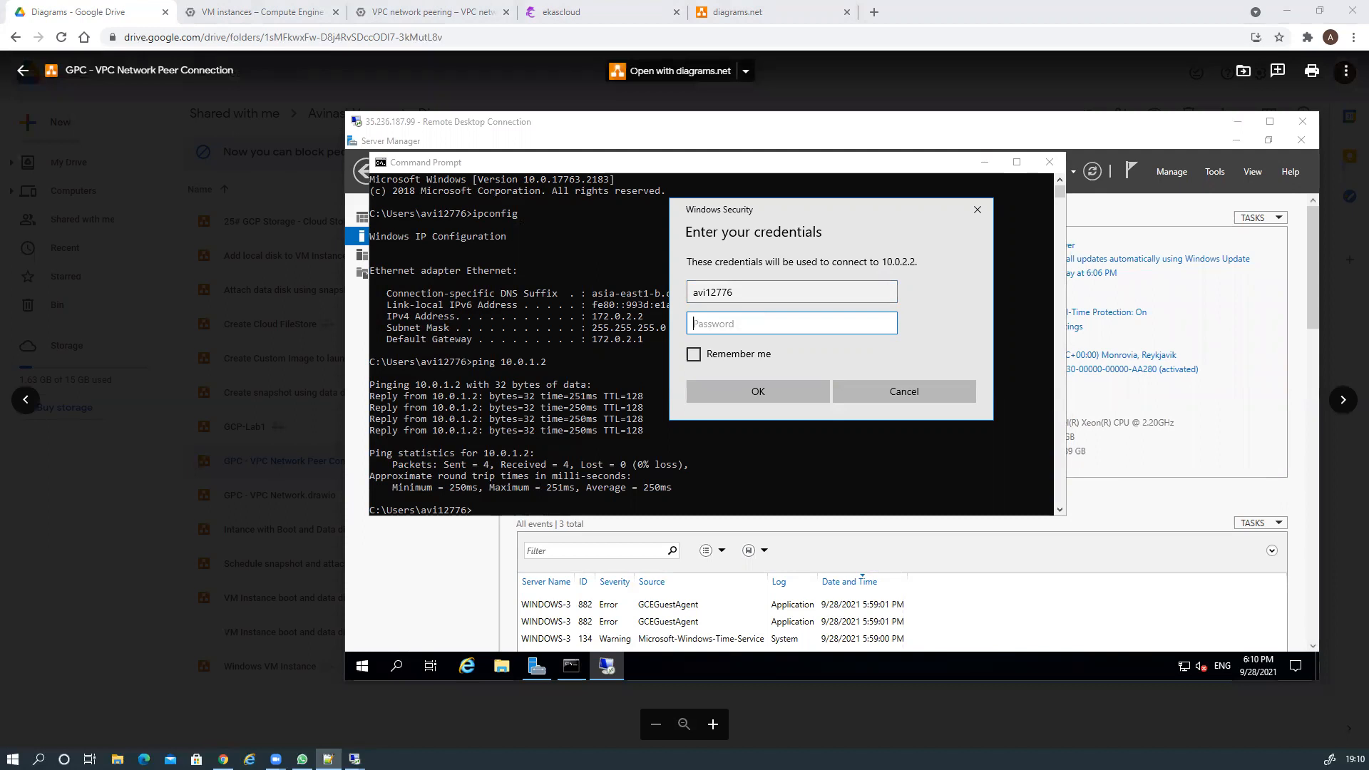
left_click(747, 323)
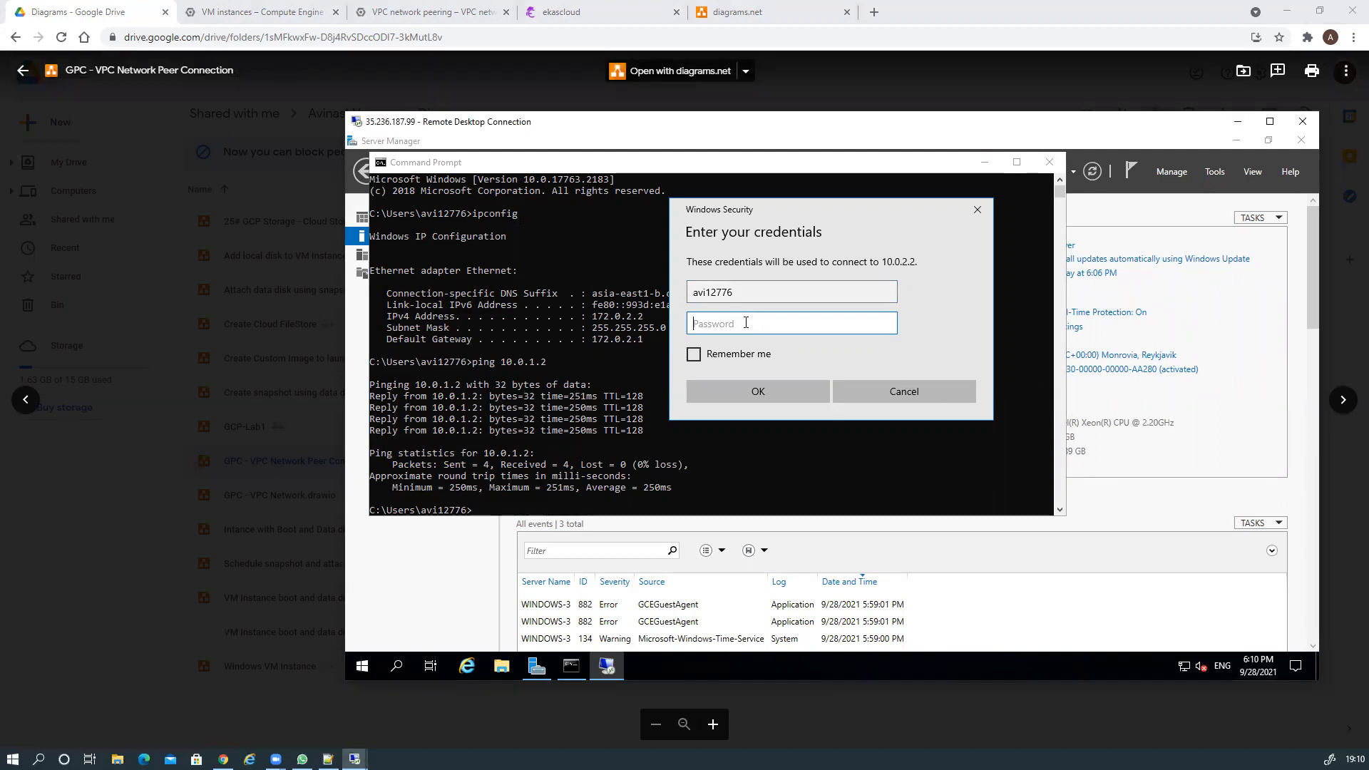
key("ctrl+v")
left_click(733, 395)
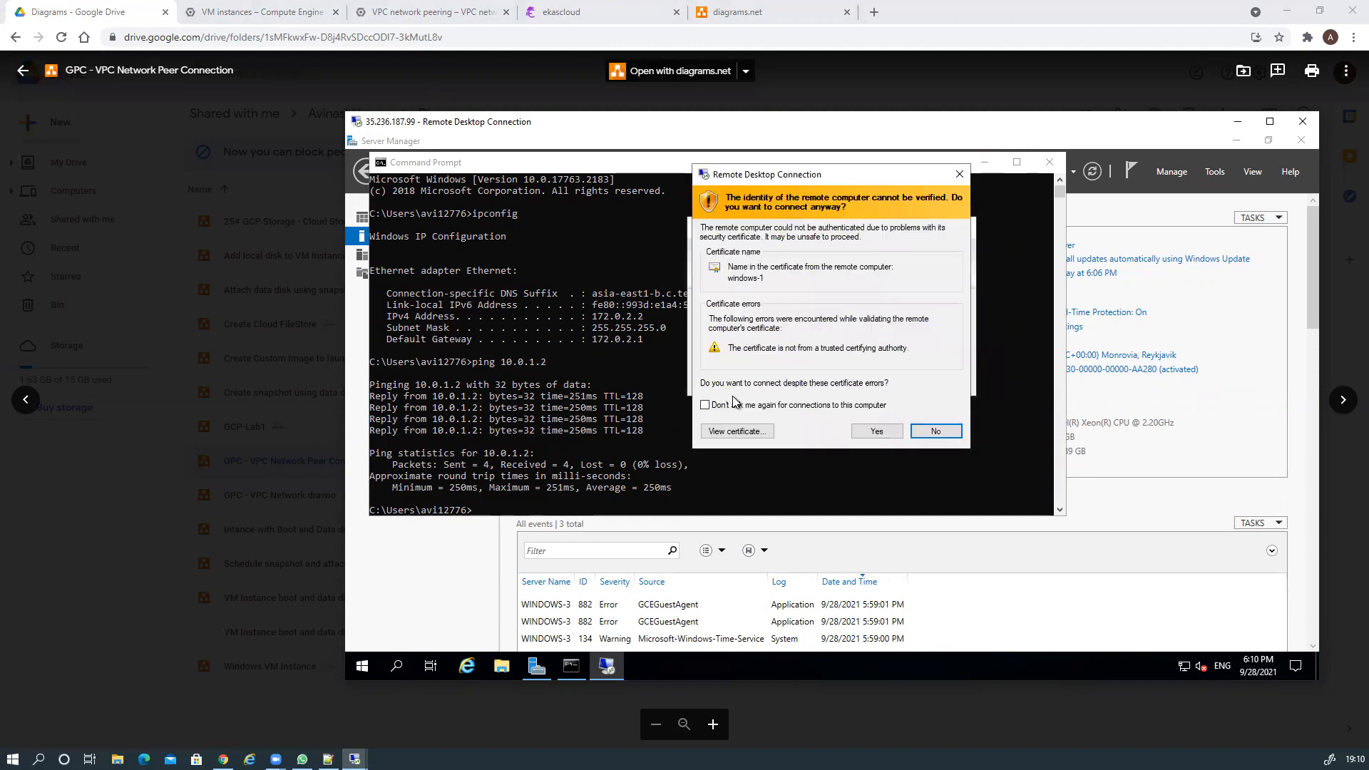
left_click(860, 432)
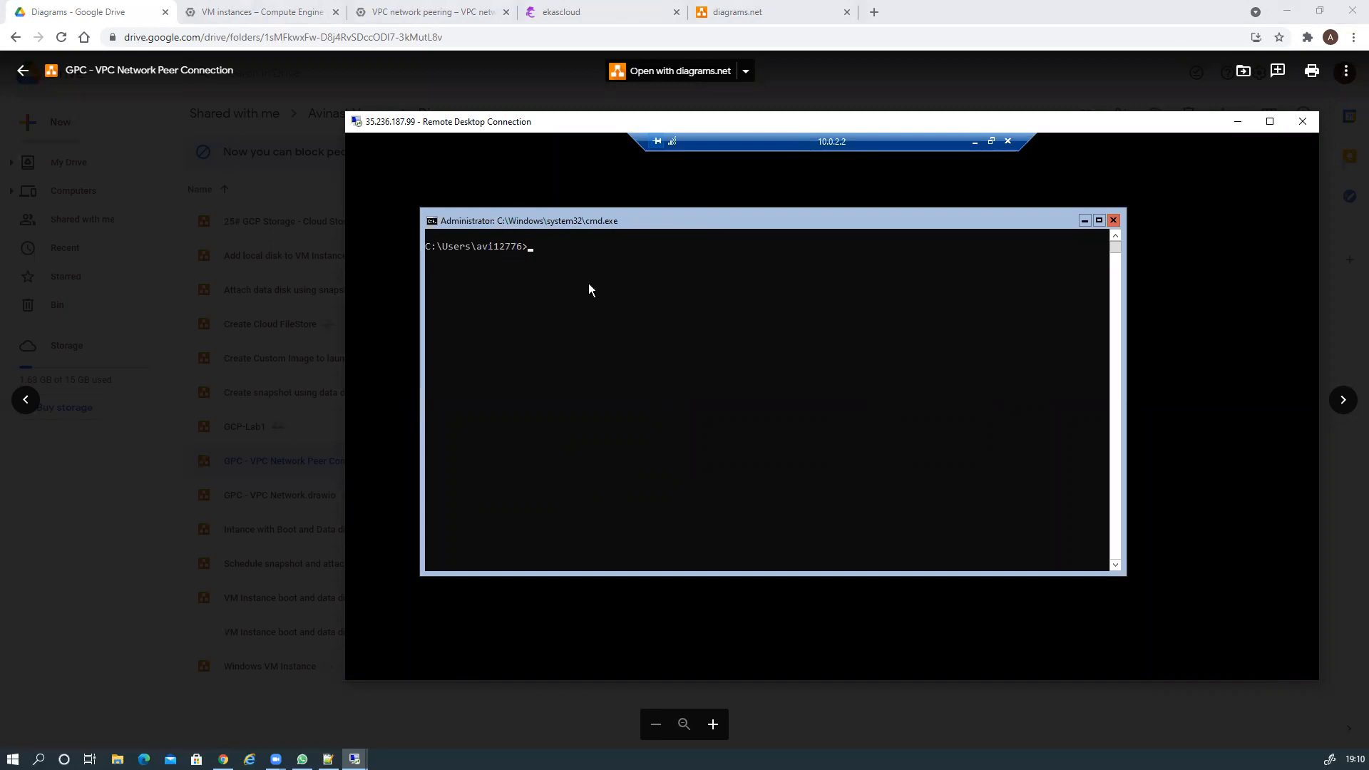
Step: Ping 172.0.1.2 from the command window of the 10.0.2.2 session
type("ping 172.0.1")
type(".2")
key("Return")
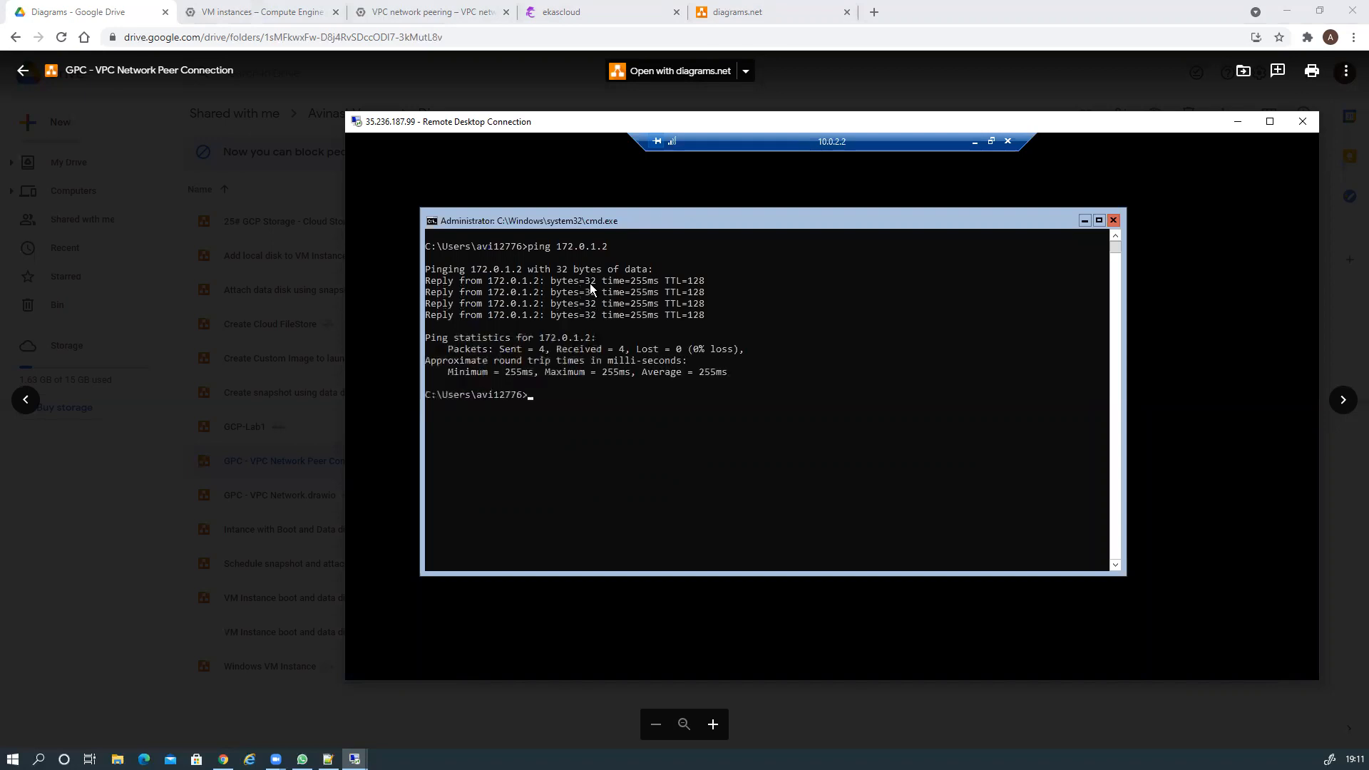
Step: Ping 172.0.2.2 from the same 10.0.2.2 command window by editing the previous ping command
key("Up")
key("Left")
type("2")
key("Delete")
key("Return")
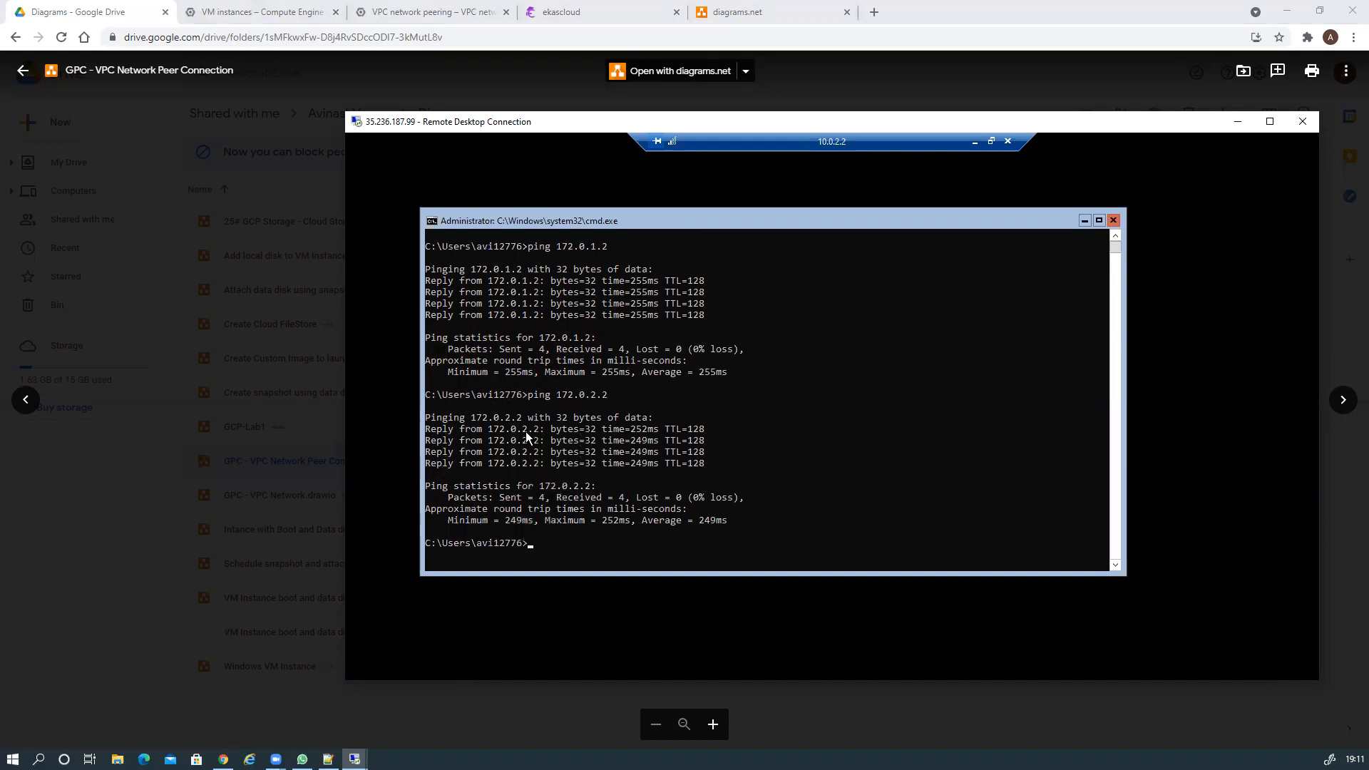
Step: Switch to the windows-2 session, open Remote Desktop Connection there, and start a connection to 172.0.1.2
mouse_move(354, 759)
left_click(326, 719)
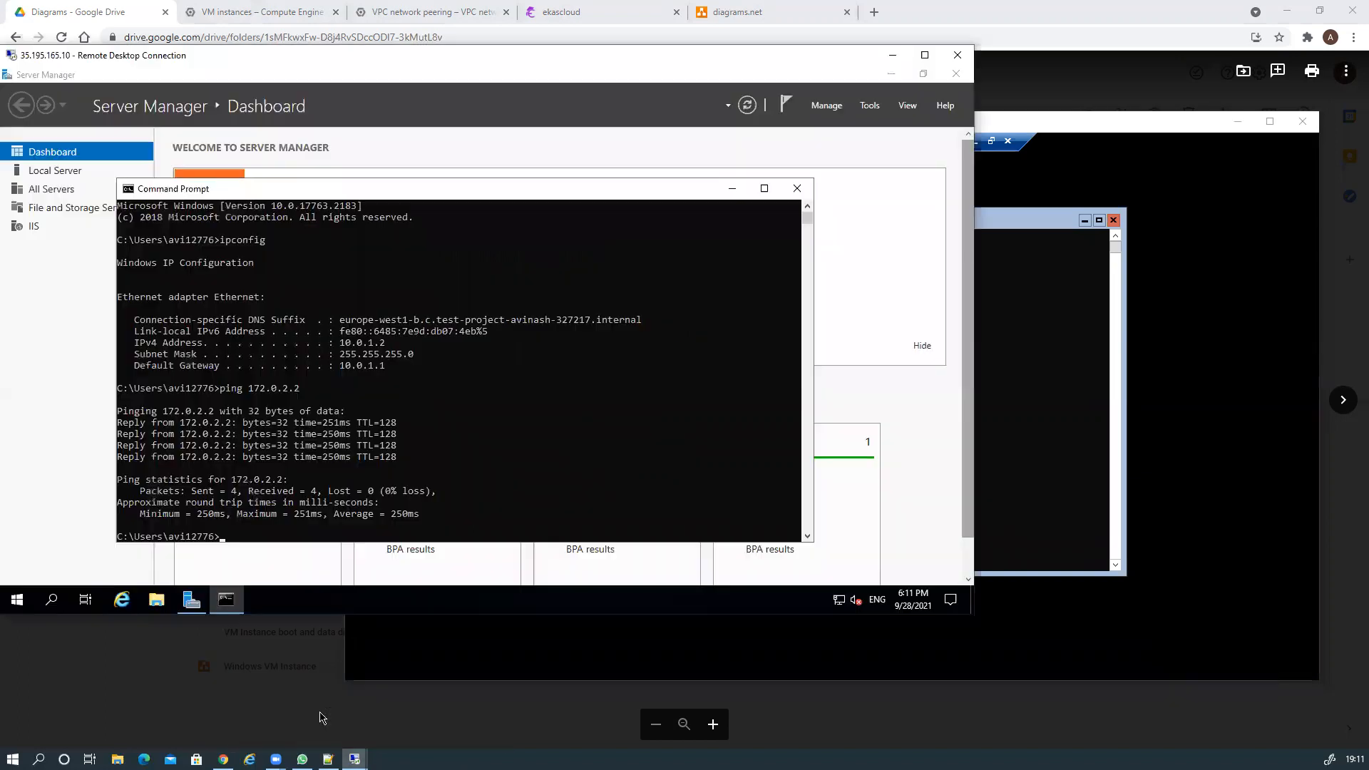
left_click(50, 599)
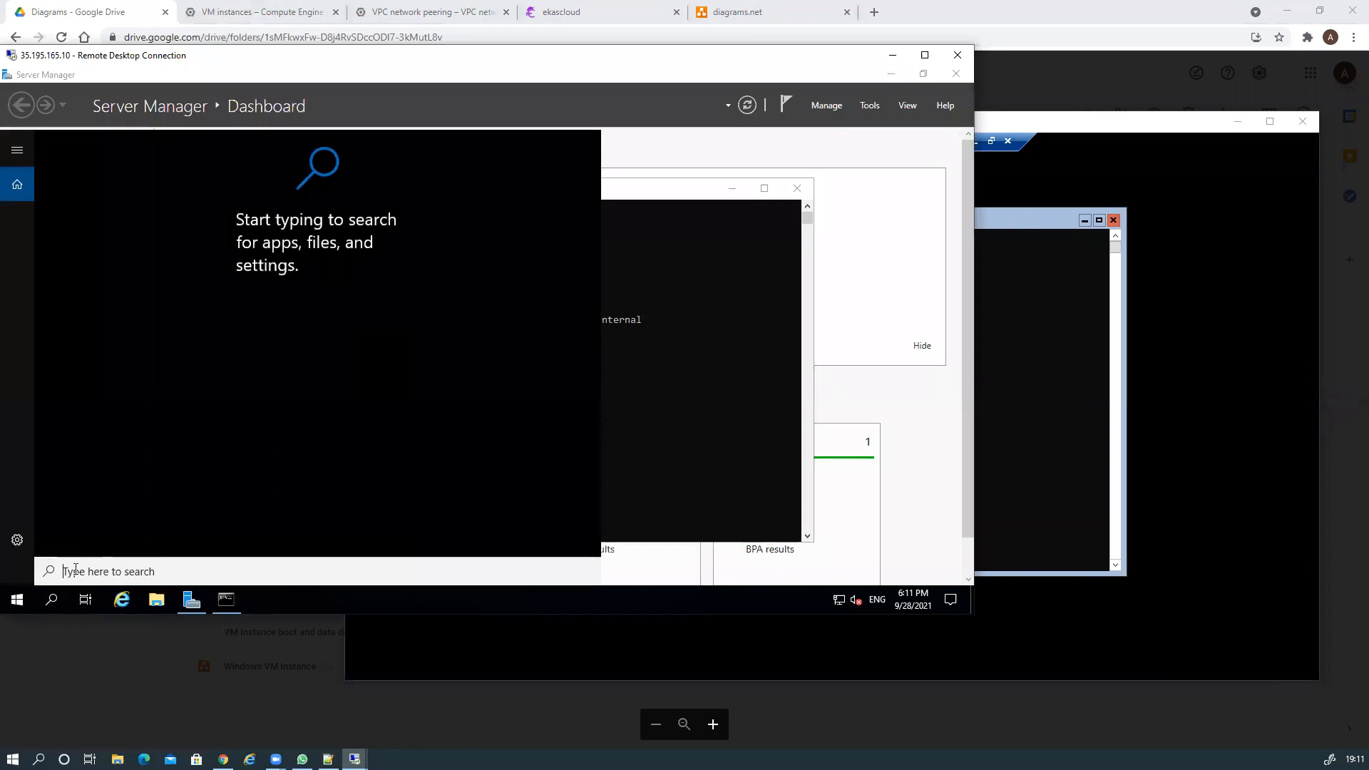
type("rdp")
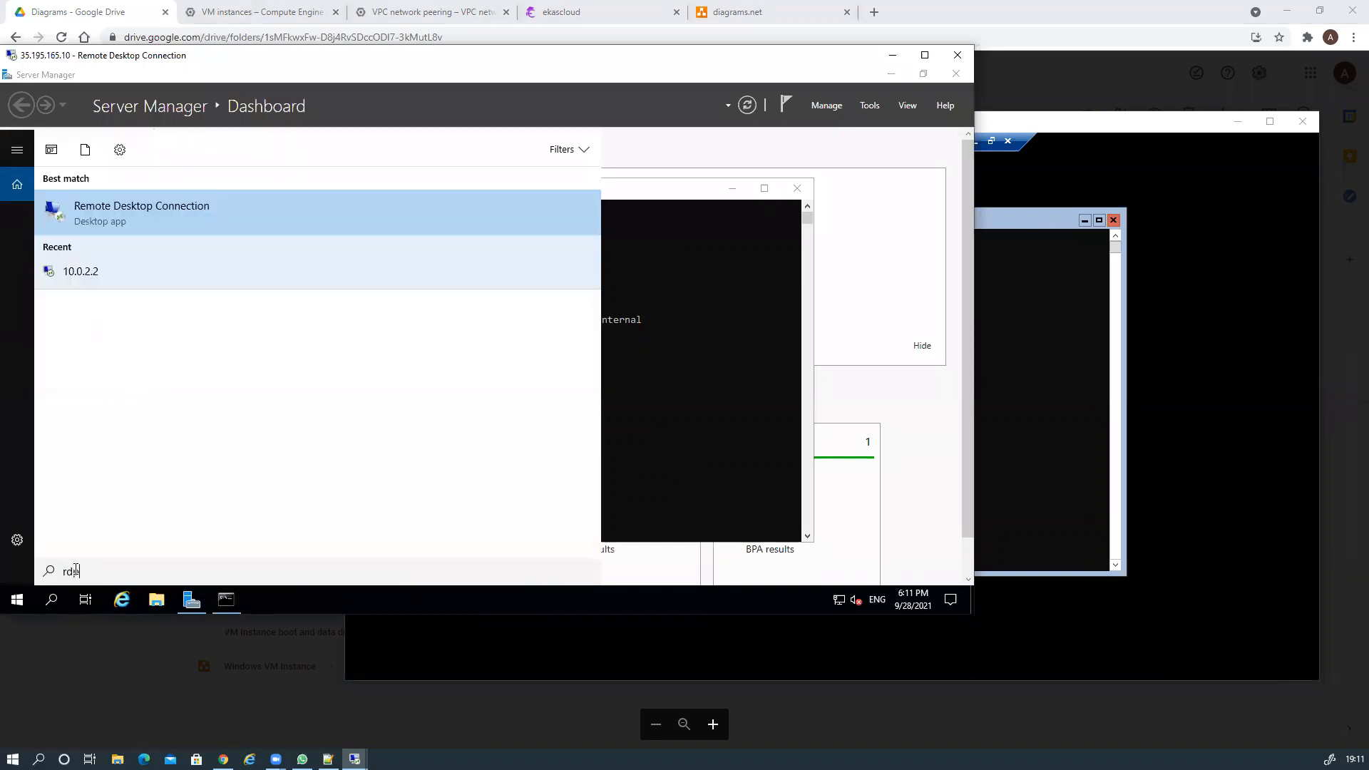
left_click(191, 215)
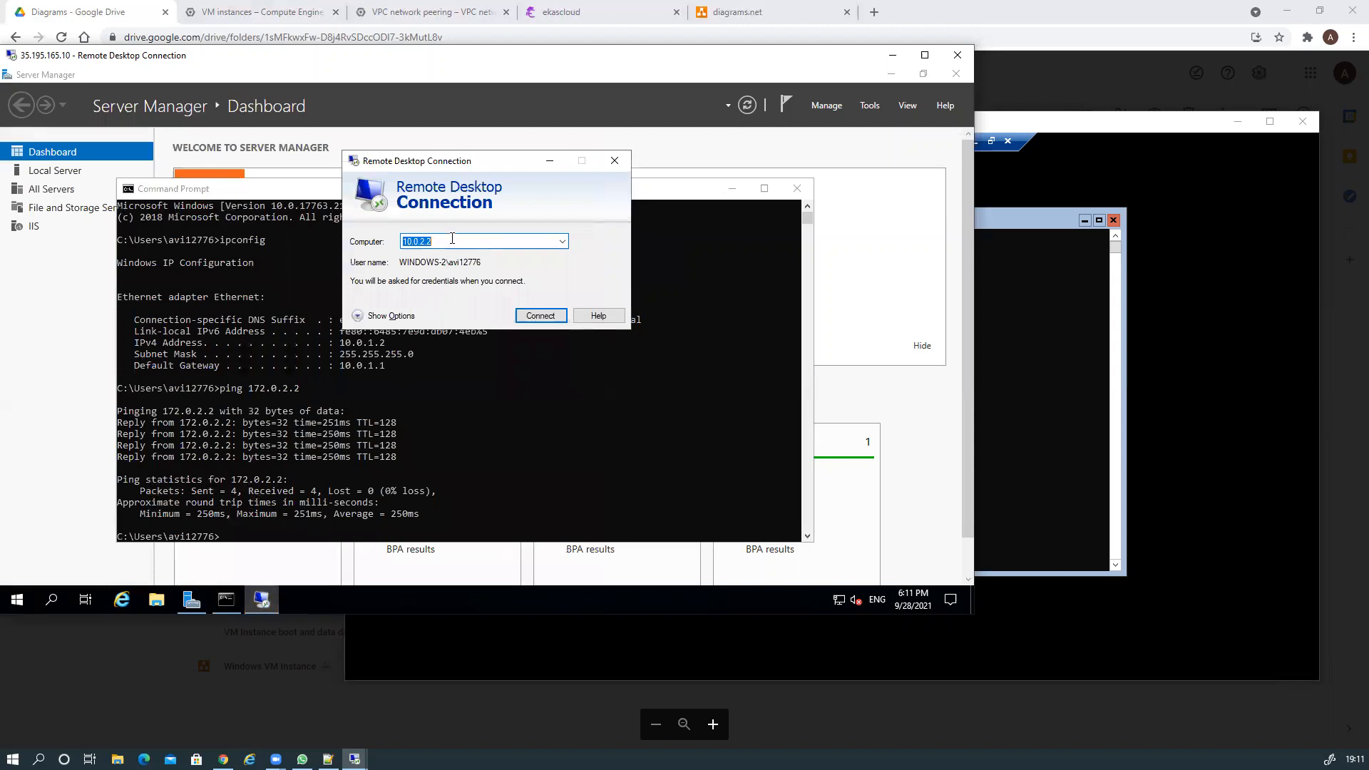
type("172.0.1.2")
left_click(538, 315)
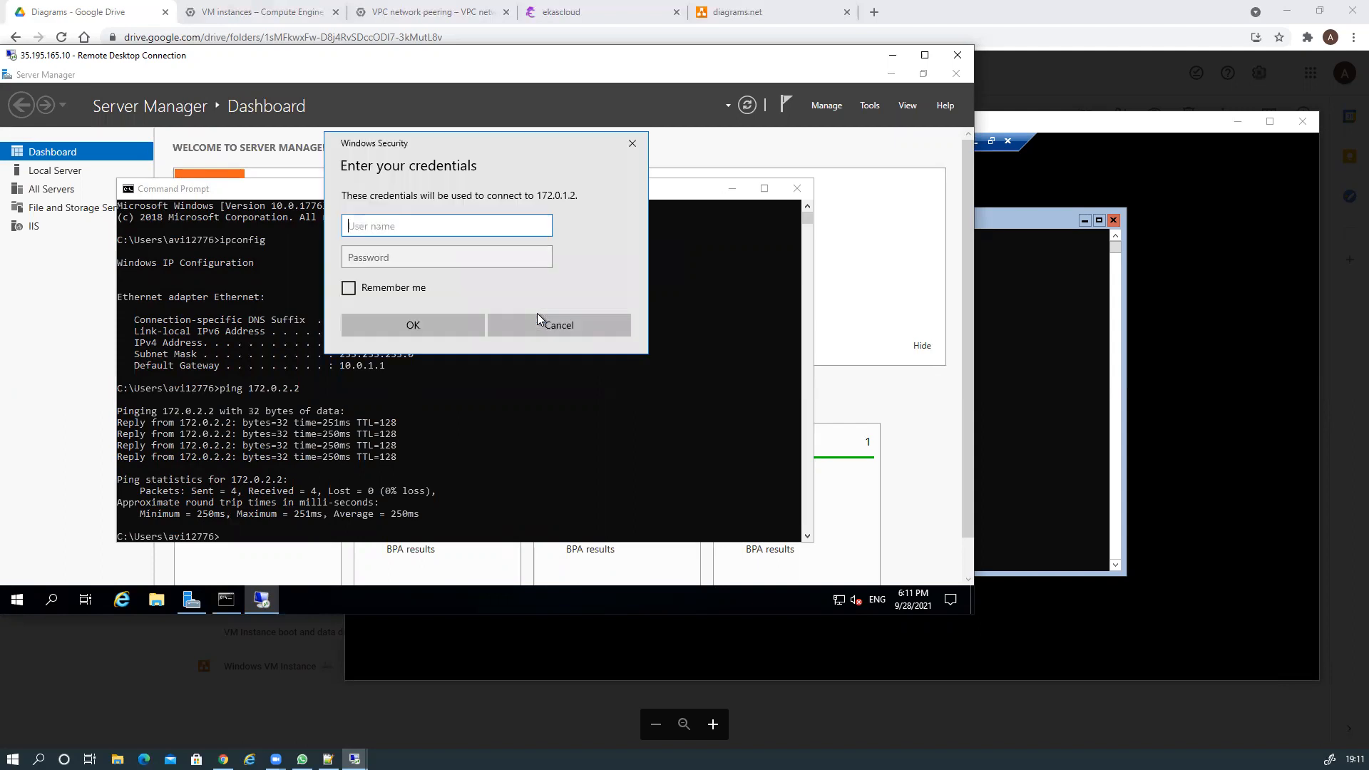
Step: Sign in to 172.0.1.2 with the account user name and pasted password, and accept connecting despite the certificate errors
type("avi12776")
key("Tab")
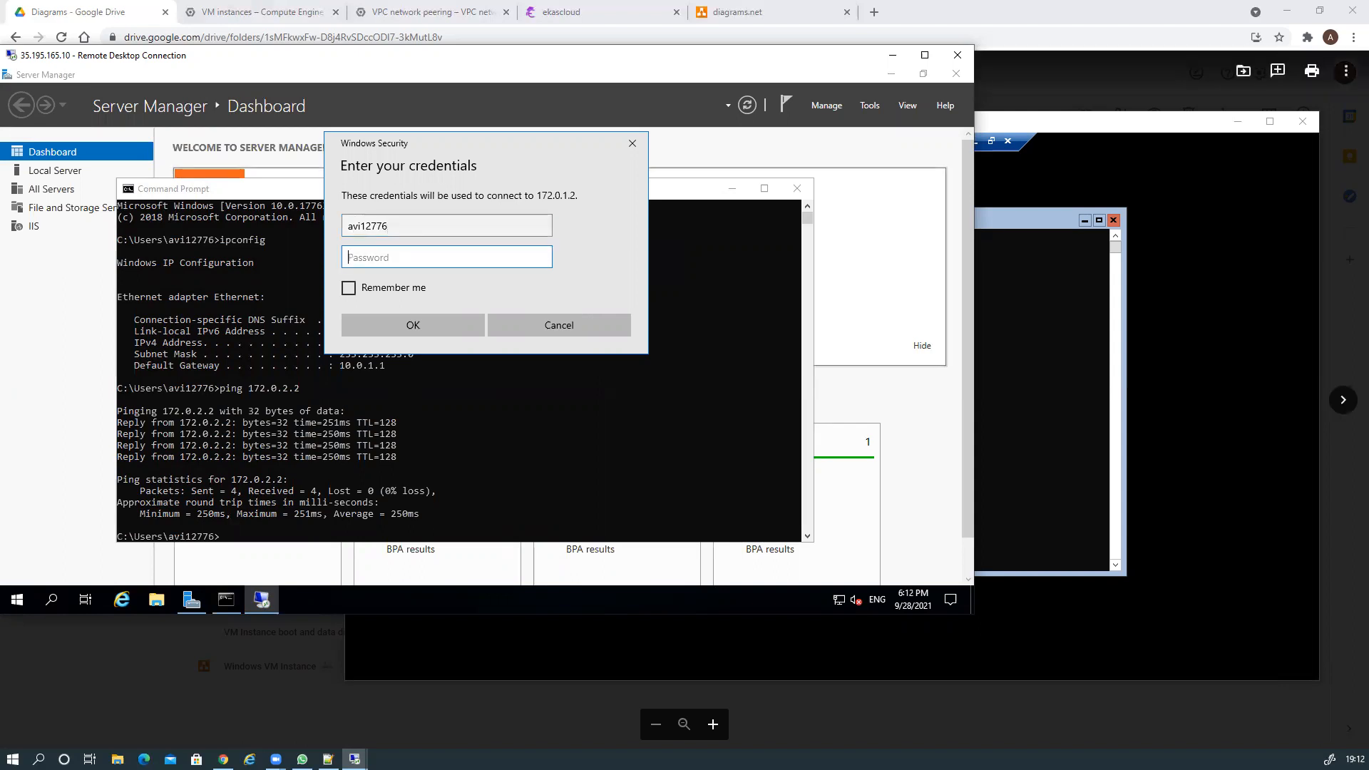
left_click(328, 759)
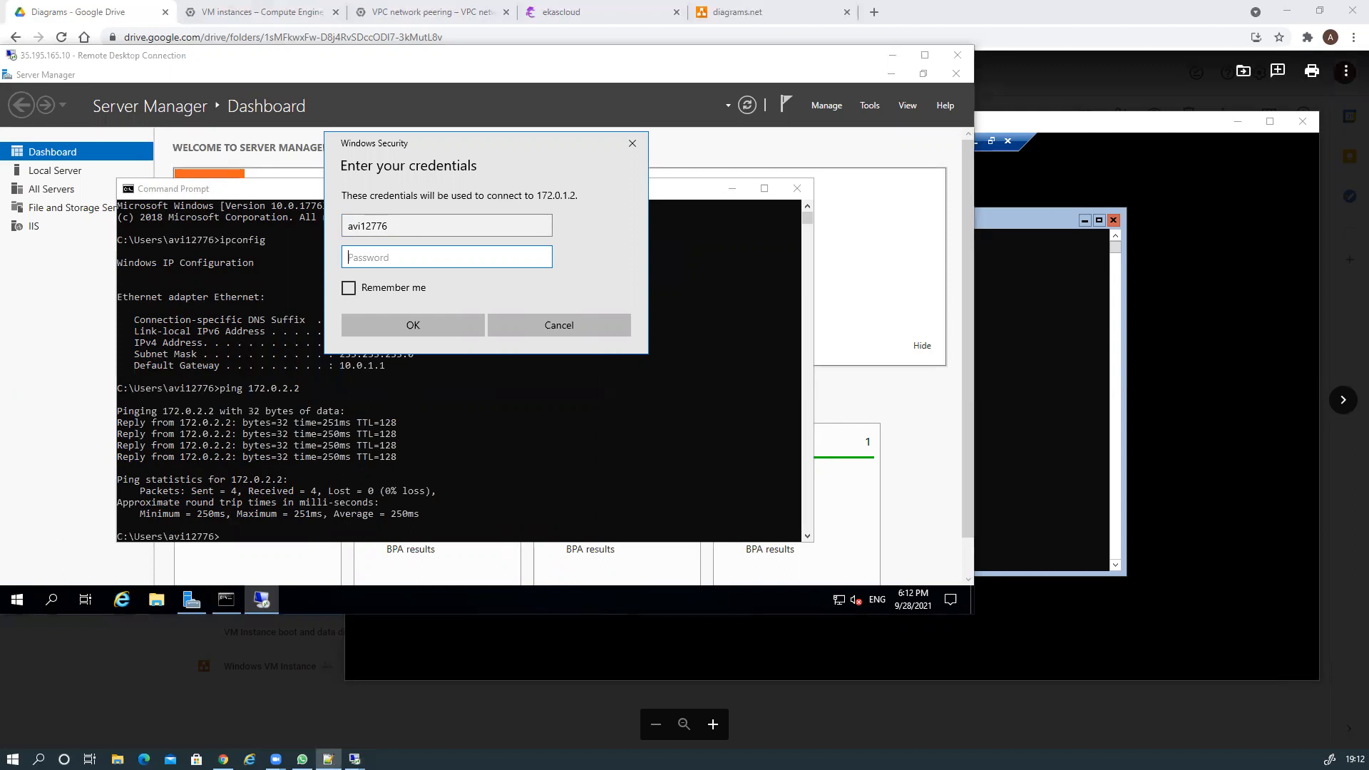
left_click(350, 257)
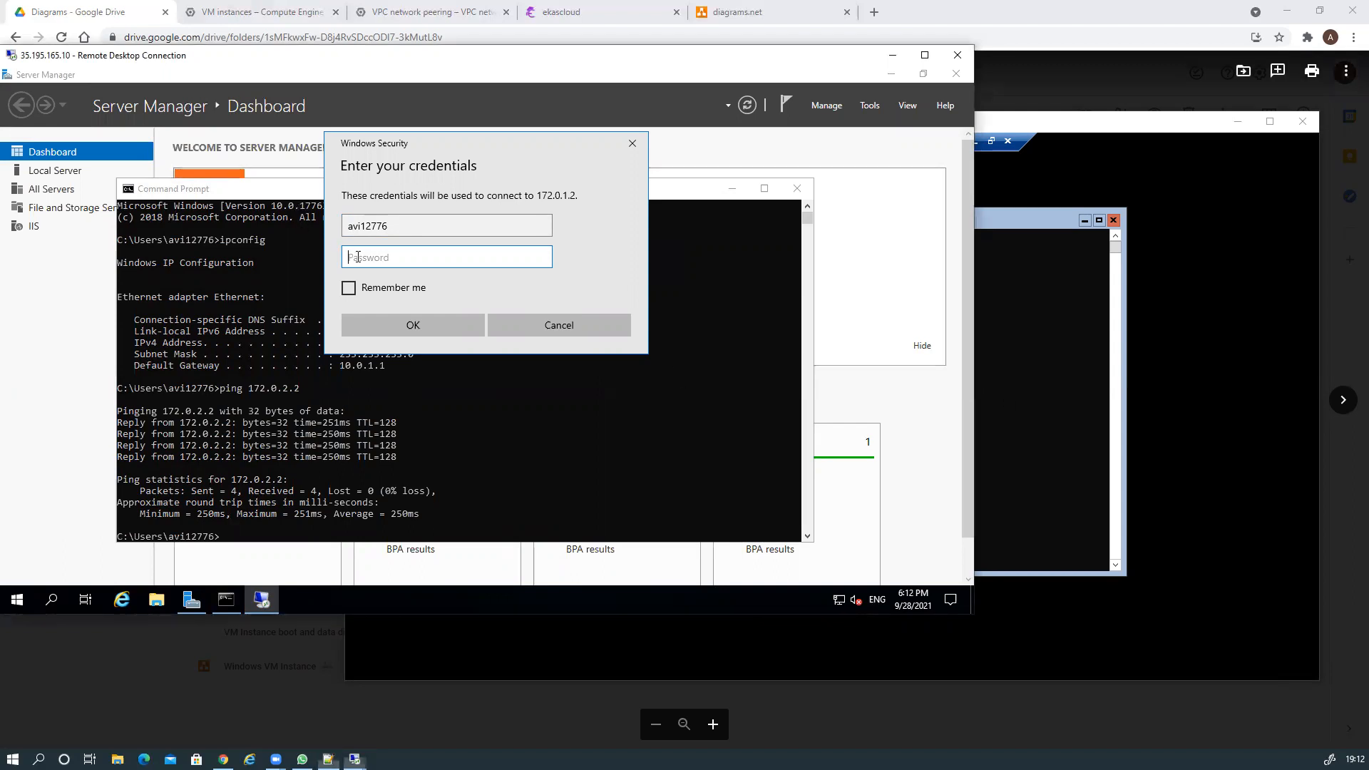
key("ctrl+v")
left_click(412, 325)
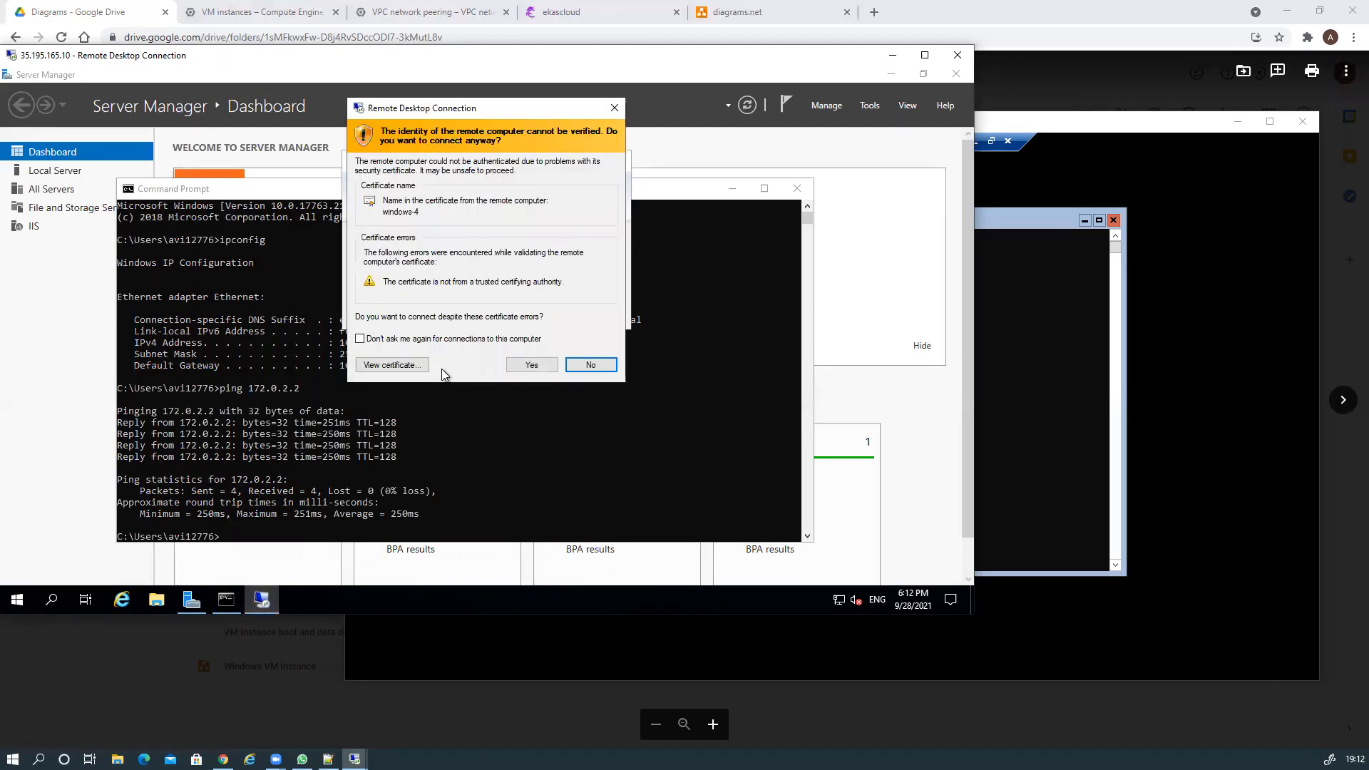
left_click(516, 367)
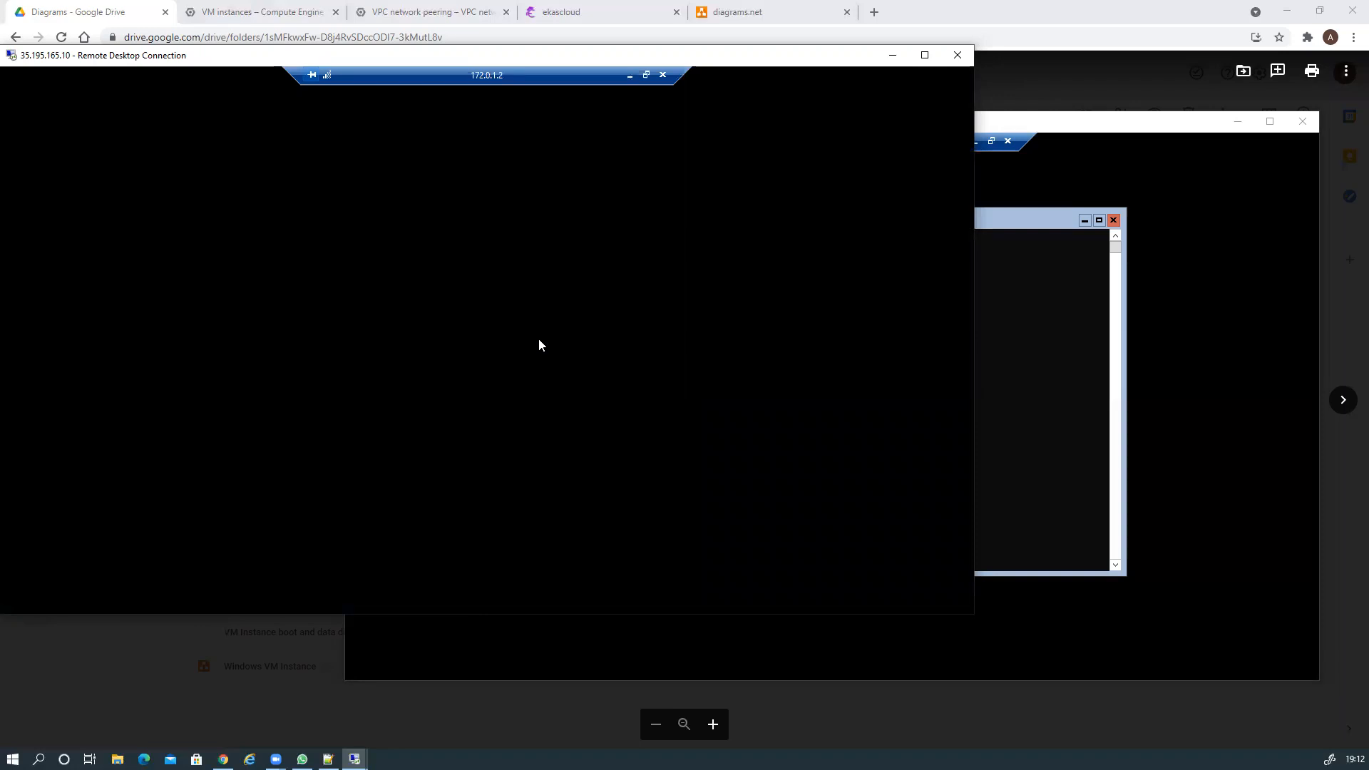
Step: Review the VPC Network Peer Connection diagram in Google Drive, and return to the 35.195.165.10 remote desktop window
left_click(111, 12)
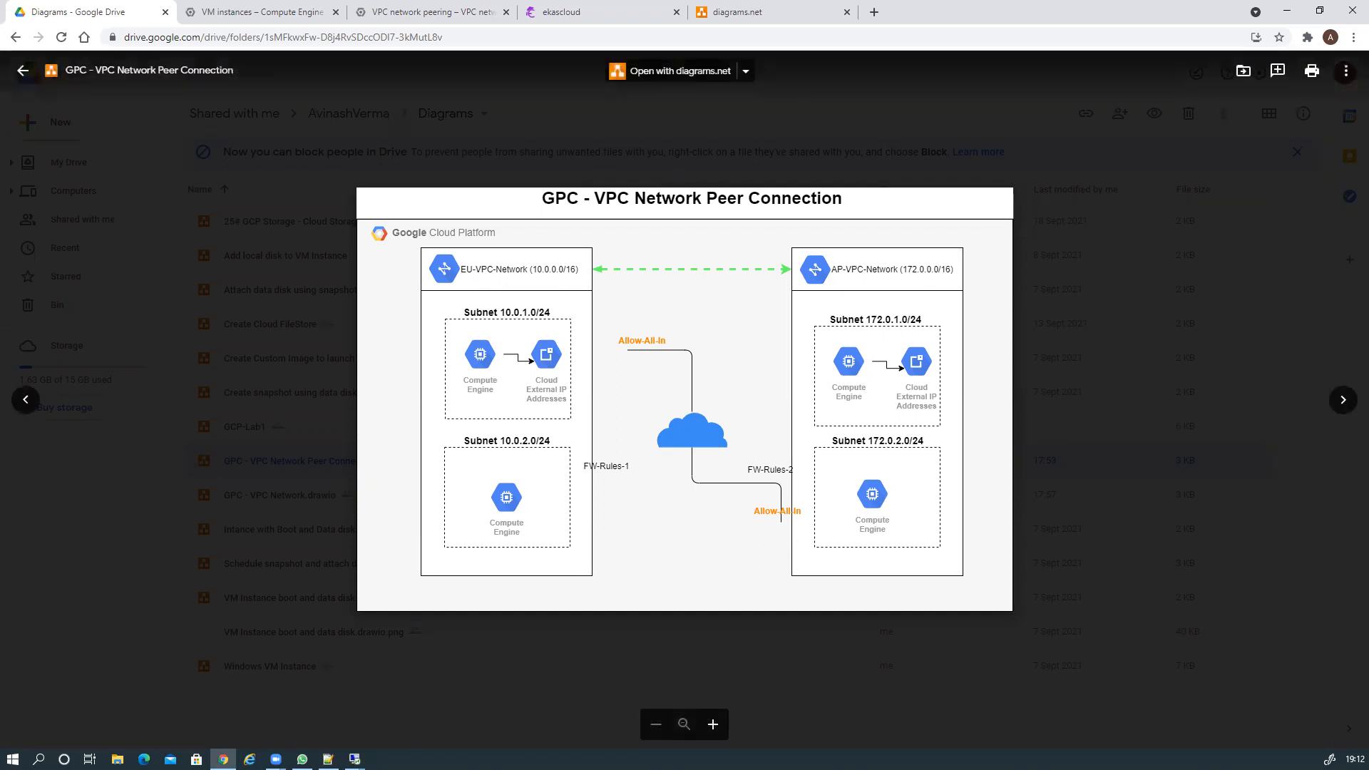
mouse_move(355, 759)
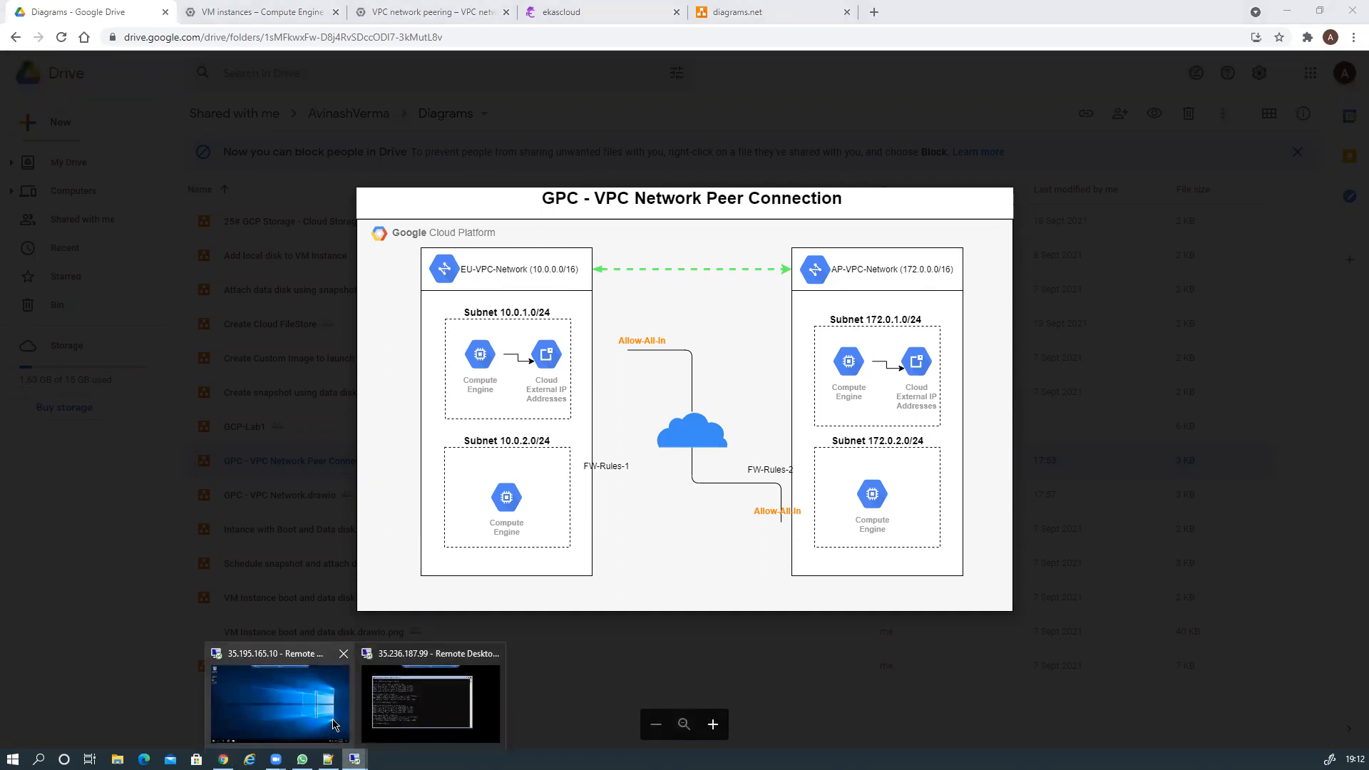
left_click(335, 723)
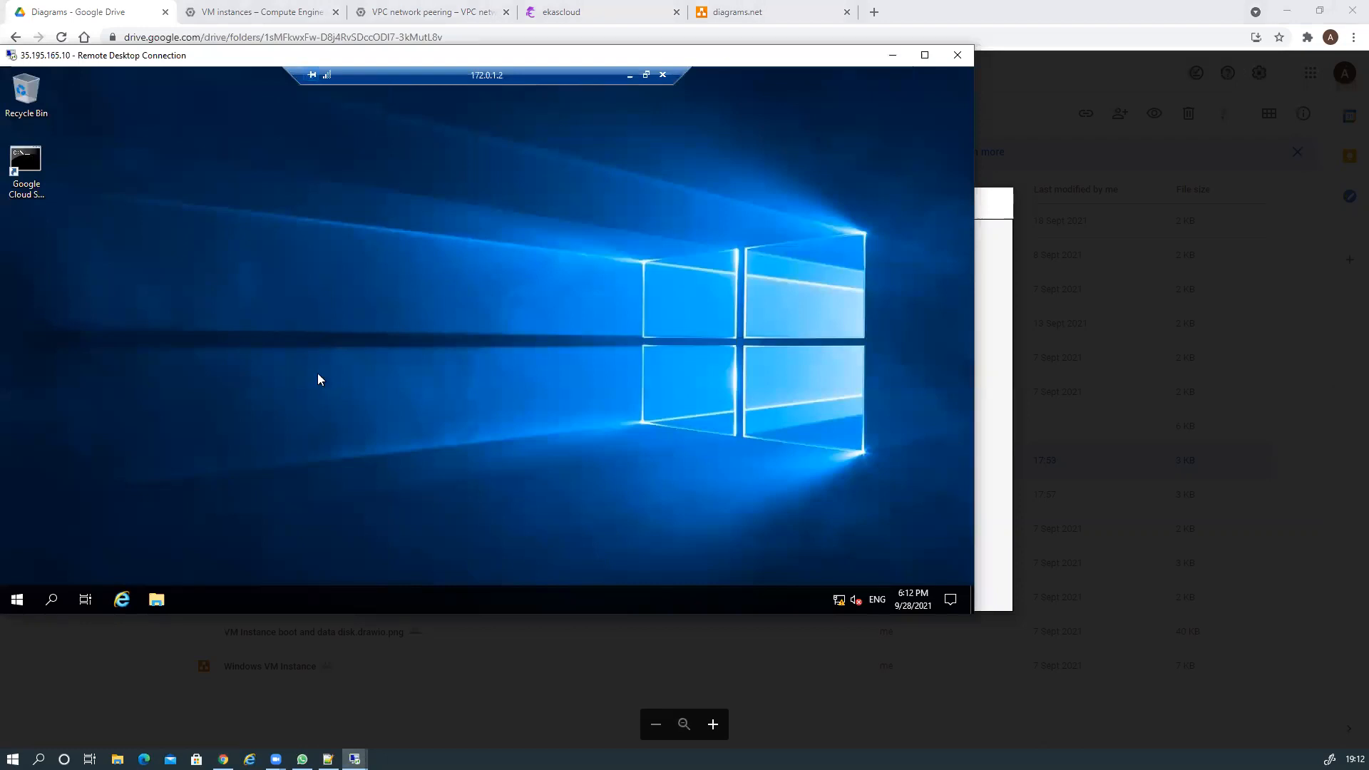
Step: Open the Google Cloud SDK Shell in the 172.0.1.2 session and ping 10.0.1.2
double_click(25, 161)
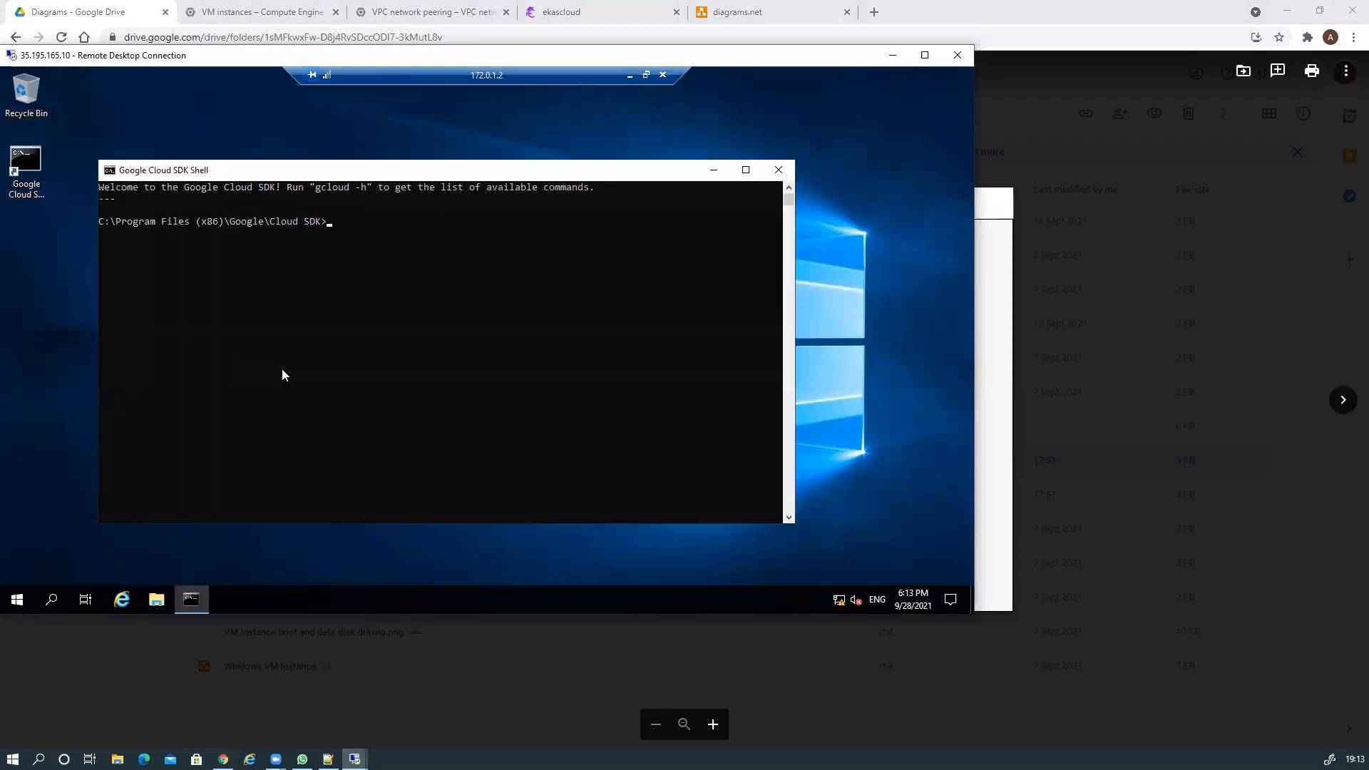
type("ping")
key("Return")
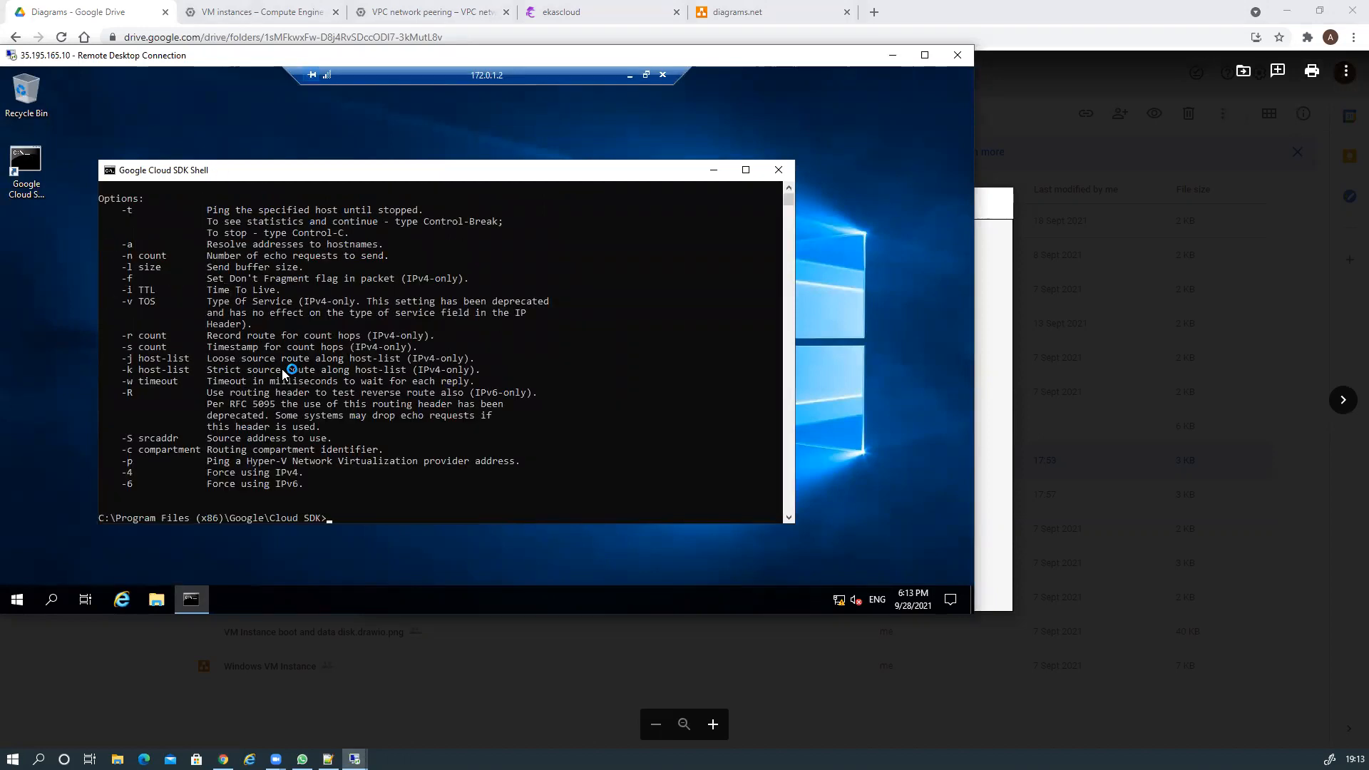
type("ping 10.0.1.2")
key("Return")
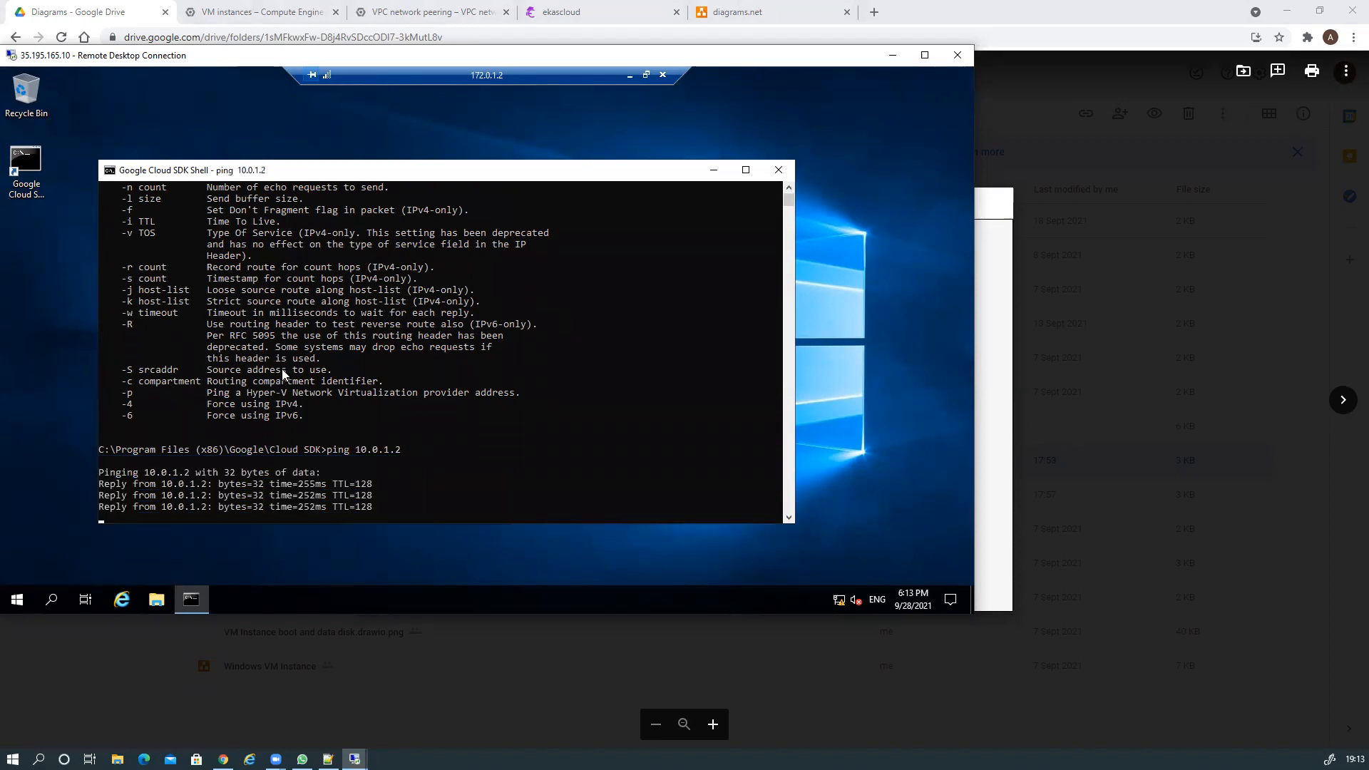
Step: Ping 10.0.2.2 from the same shell by editing the previous ping command
key("Up")
key("BackSpace")
key("BackSpace")
key("BackSpace")
key("BackSpace")
key("BackSpace")
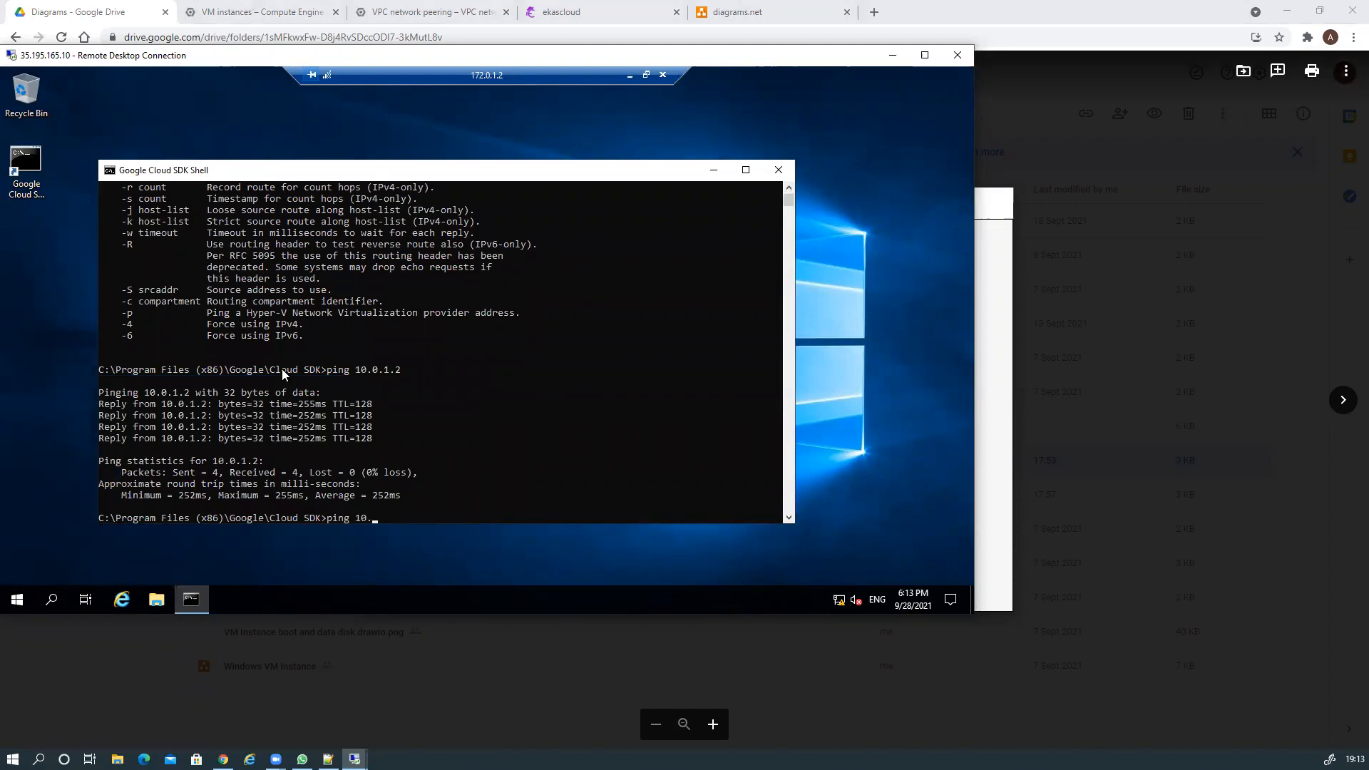
type("0.2.2")
key("Return")
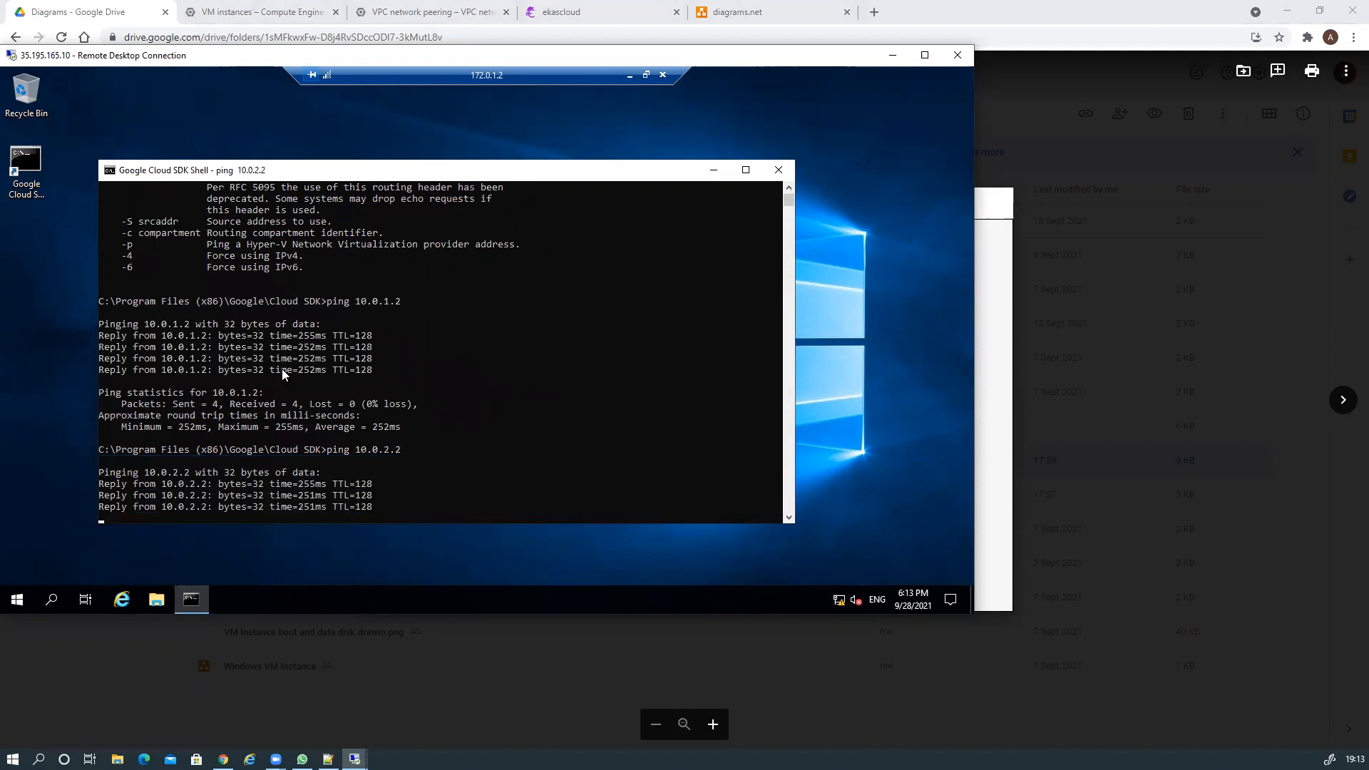
Step: Replace the address in the recalled ping command with 172.0.2.2 and run it
key("Up")
key("BackSpace")
key("BackSpace")
key("BackSpace")
key("BackSpace")
key("BackSpace")
key("BackSpace")
key("BackSpace")
key("BackSpace")
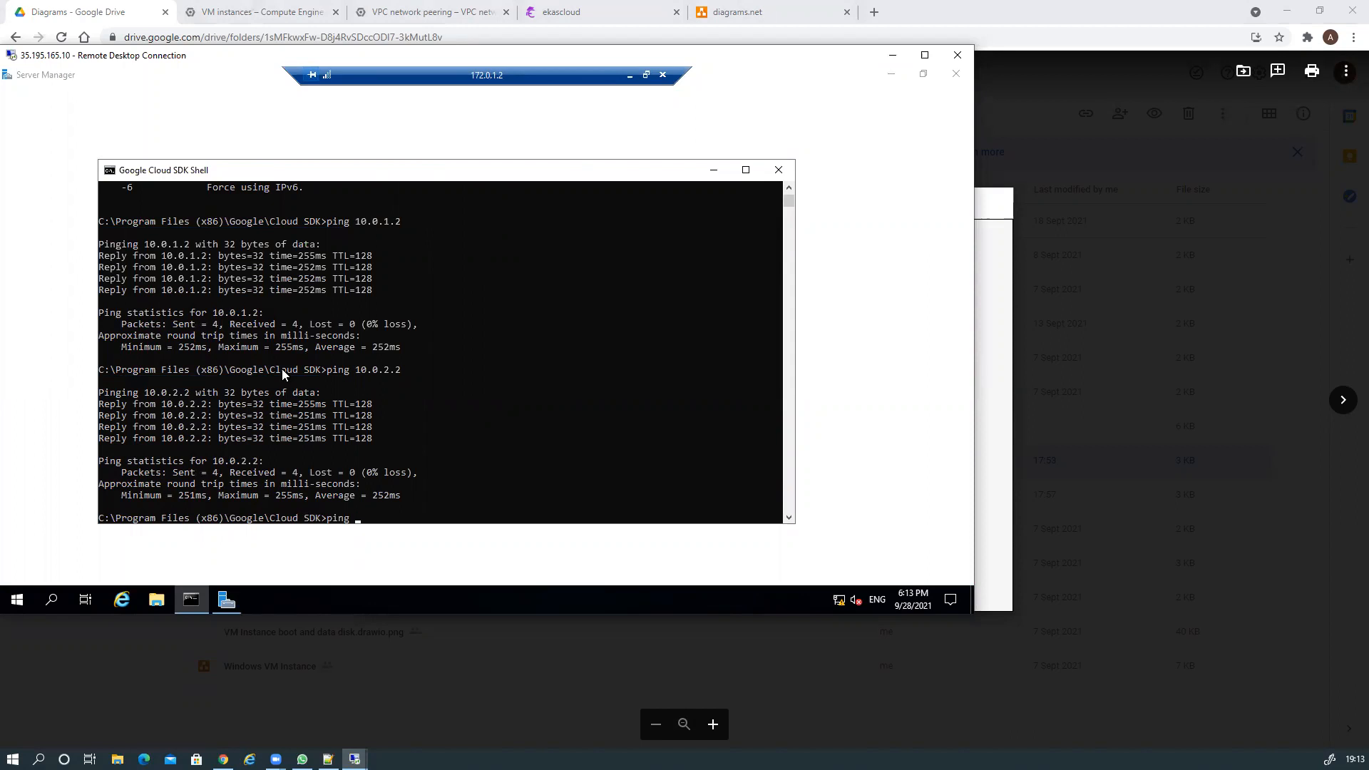
type("172.0.2.2")
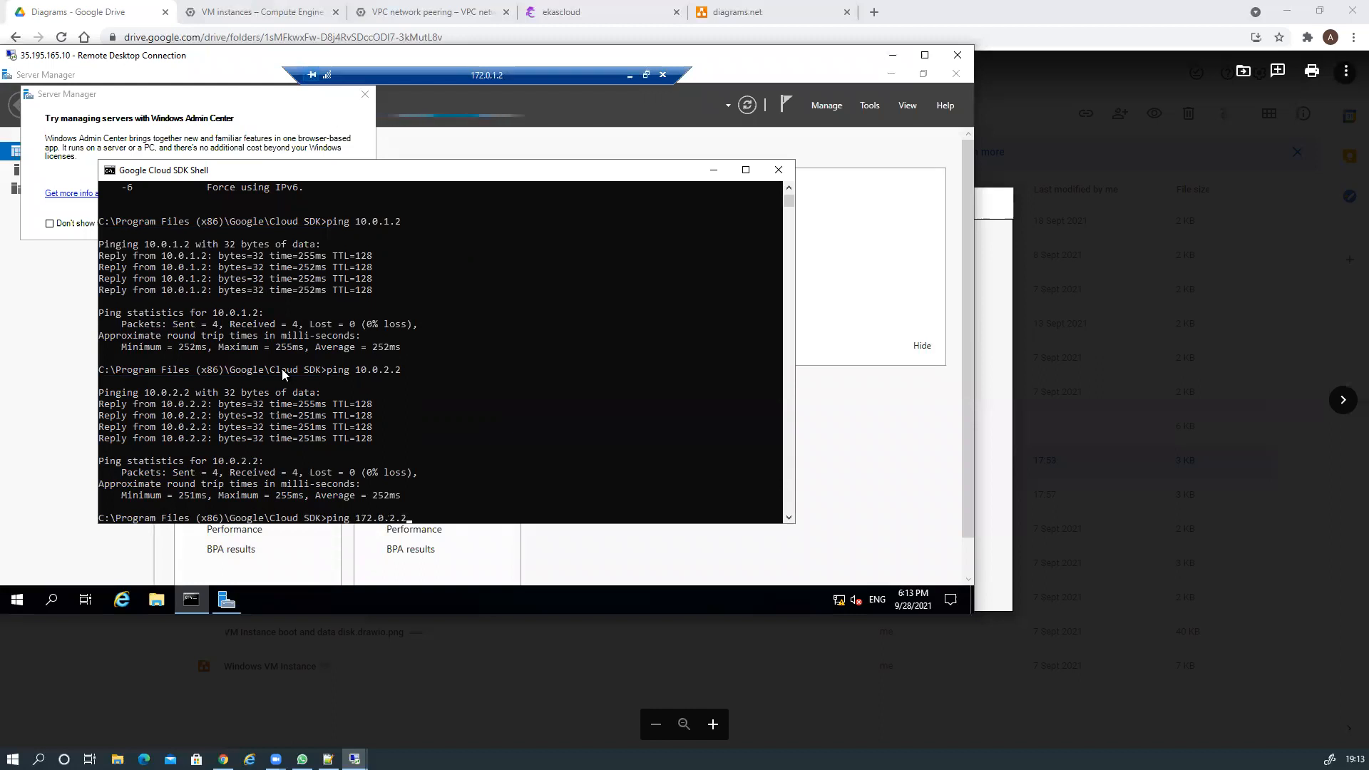
key("Return")
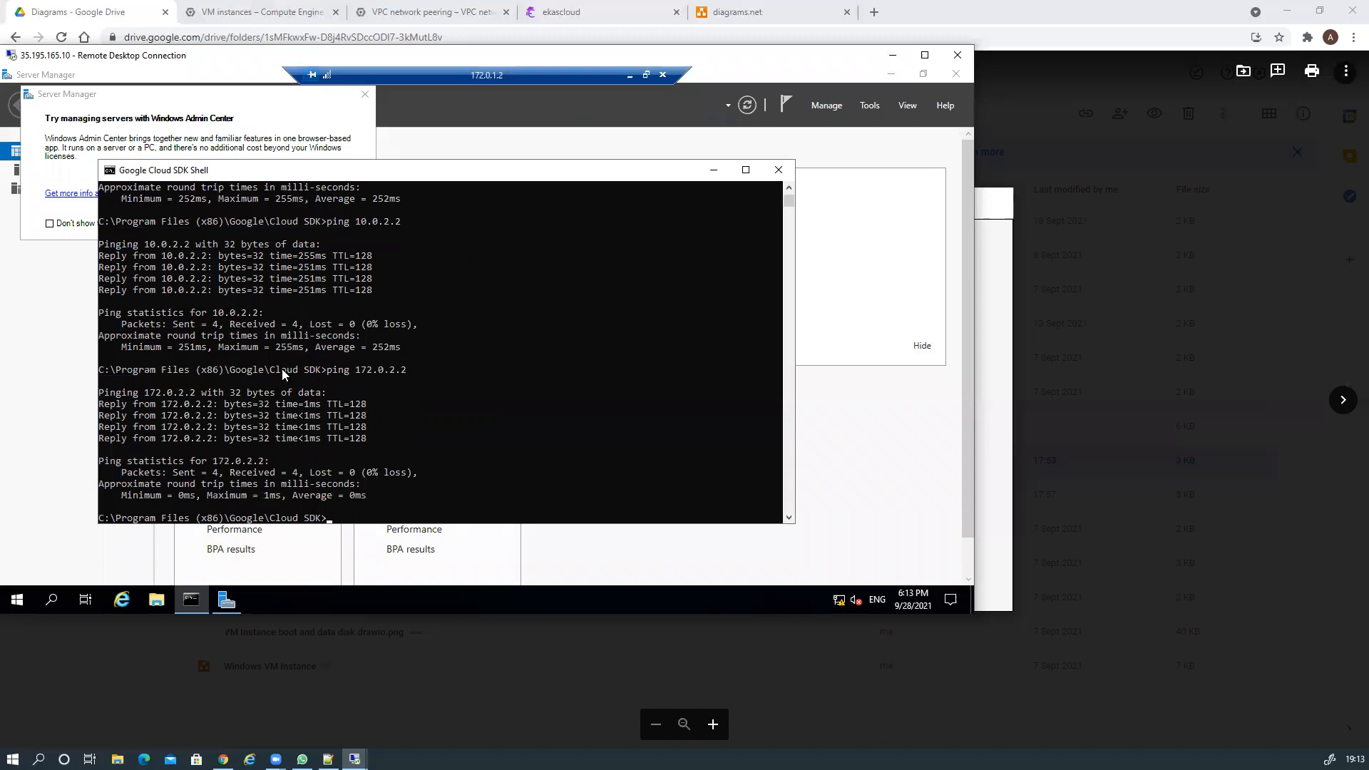
Step: Ping 172.0.1.2 by editing the third octet of the last command, and switch to the network diagram in Google Drive
key("Up")
key("Left")
key("Left")
key("Left")
key("Delete")
type("1")
key("Return")
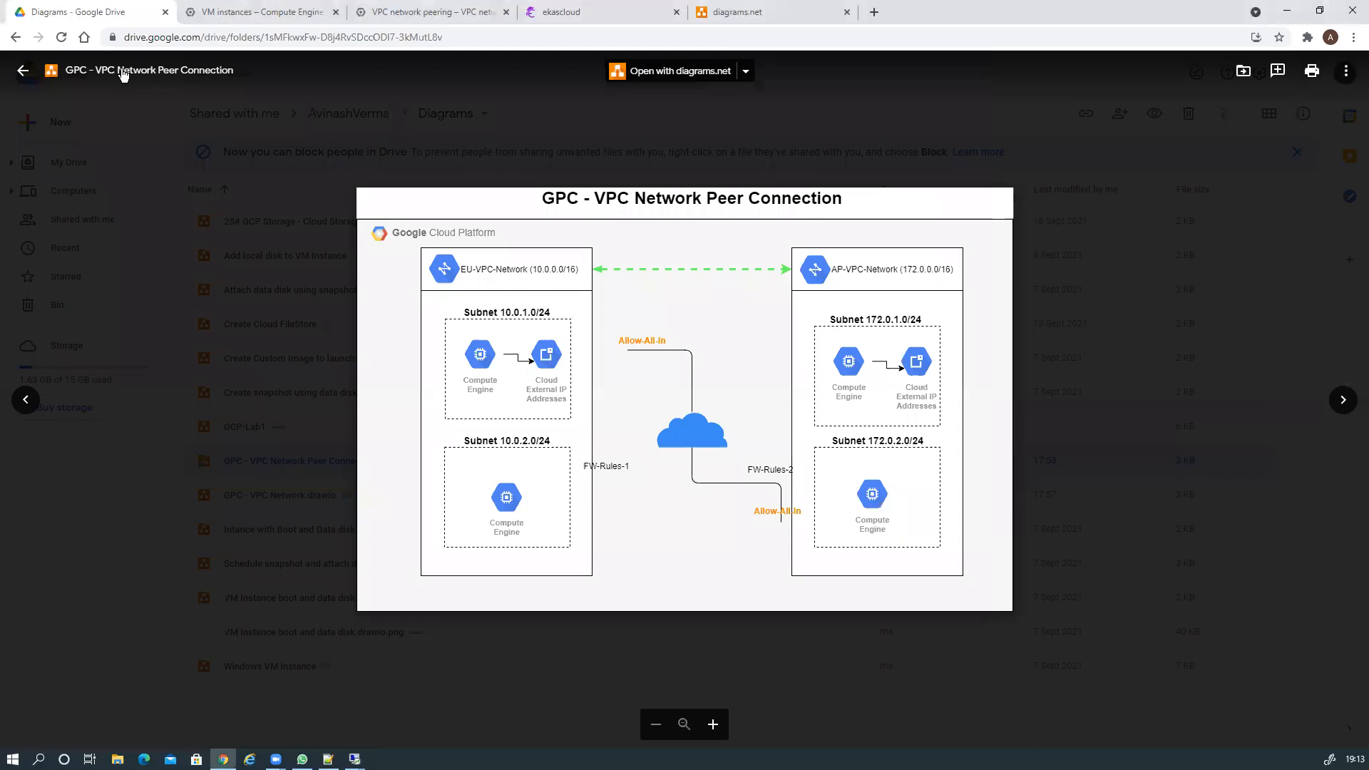
left_click(78, 12)
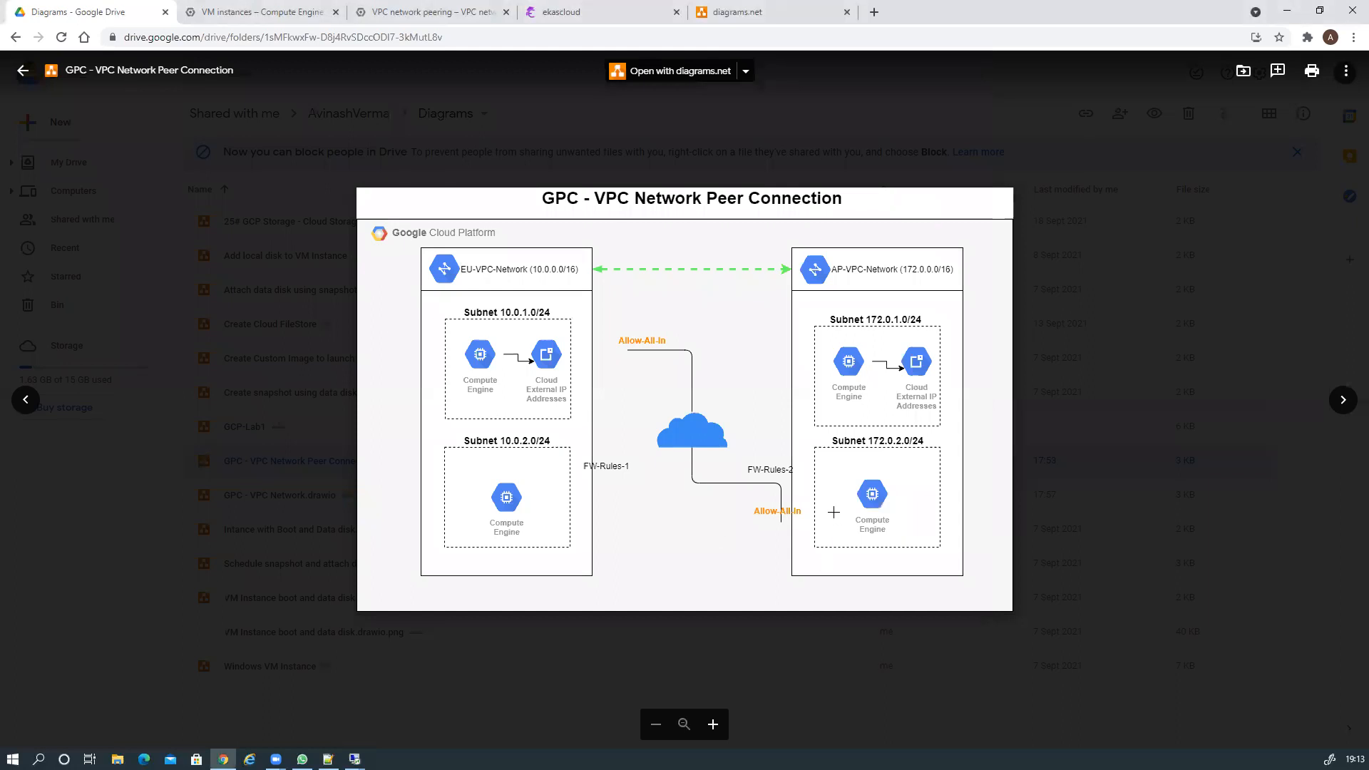